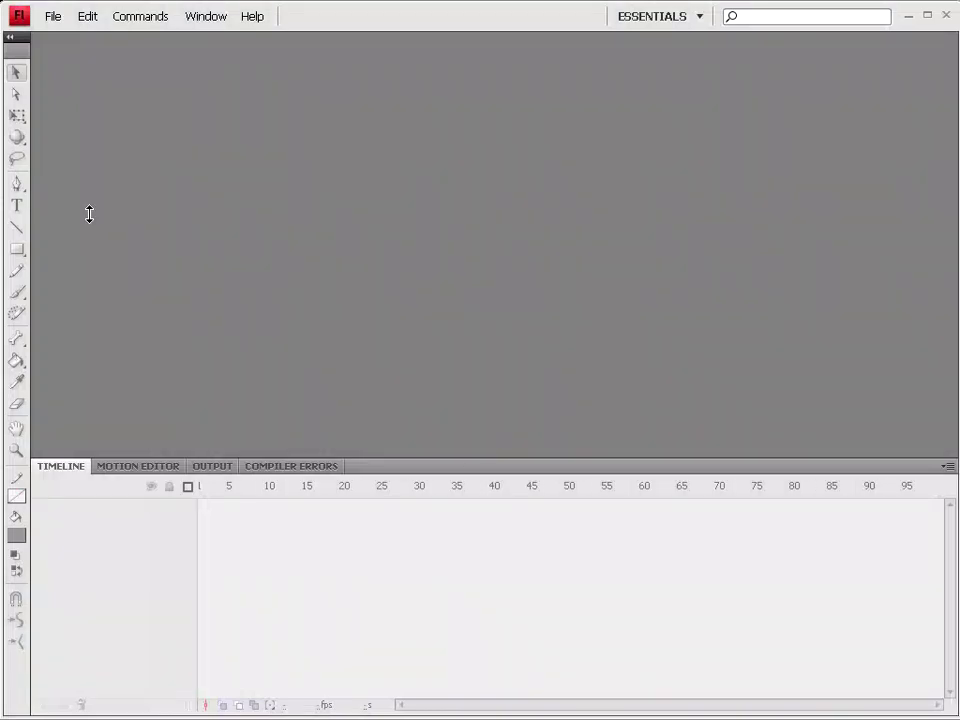
Step: Create Untitled-1 from the Advertising template '120 x 240 - Vertical Banner'
left_click(52, 16)
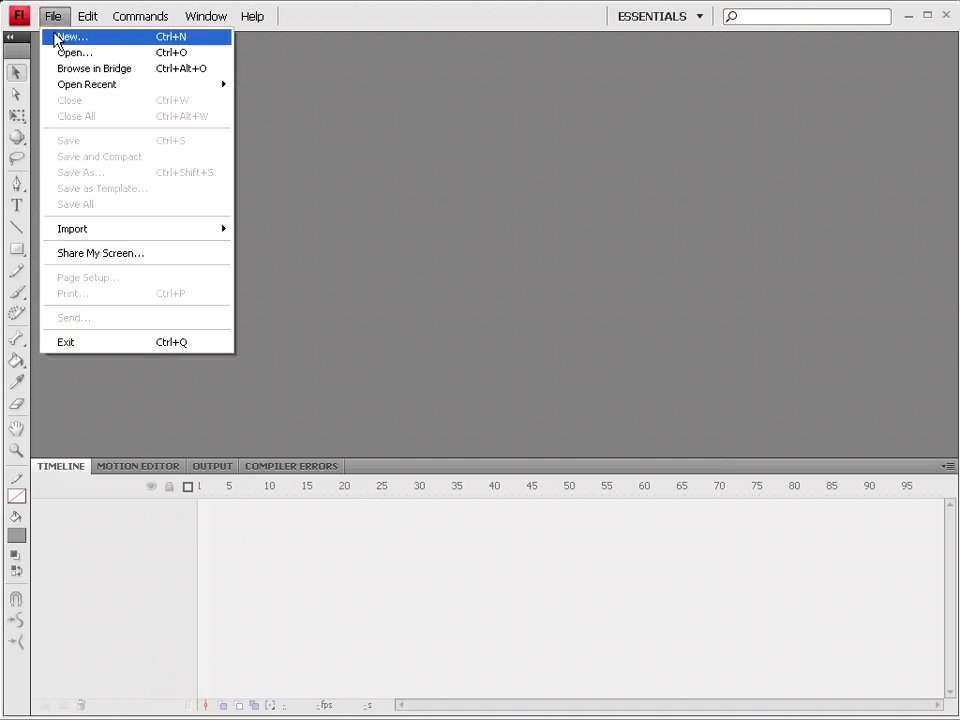
left_click(55, 40)
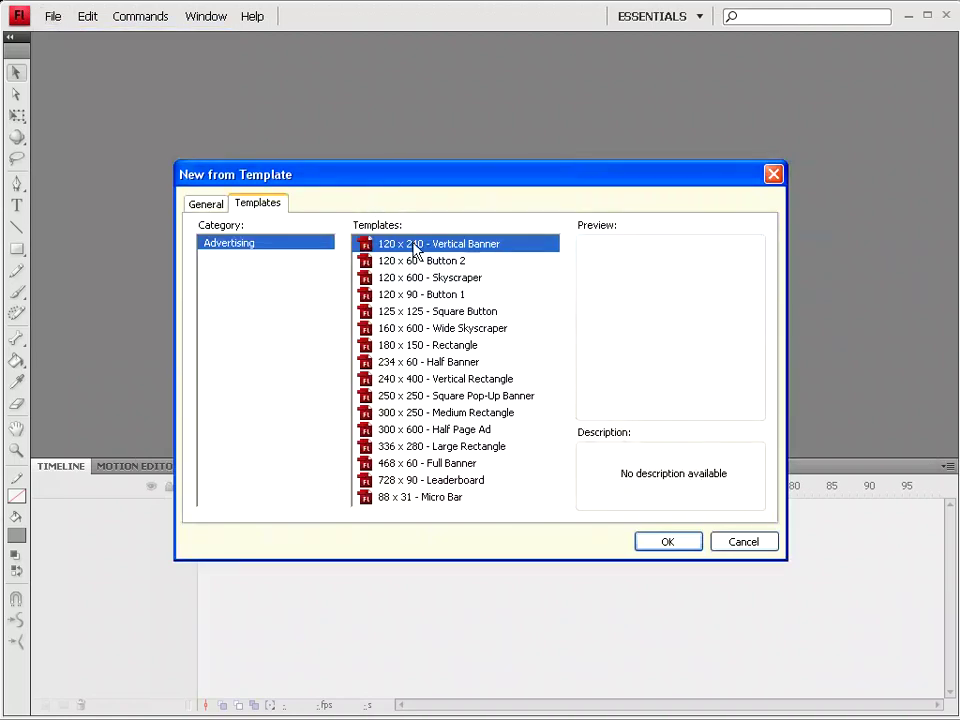
left_click(688, 541)
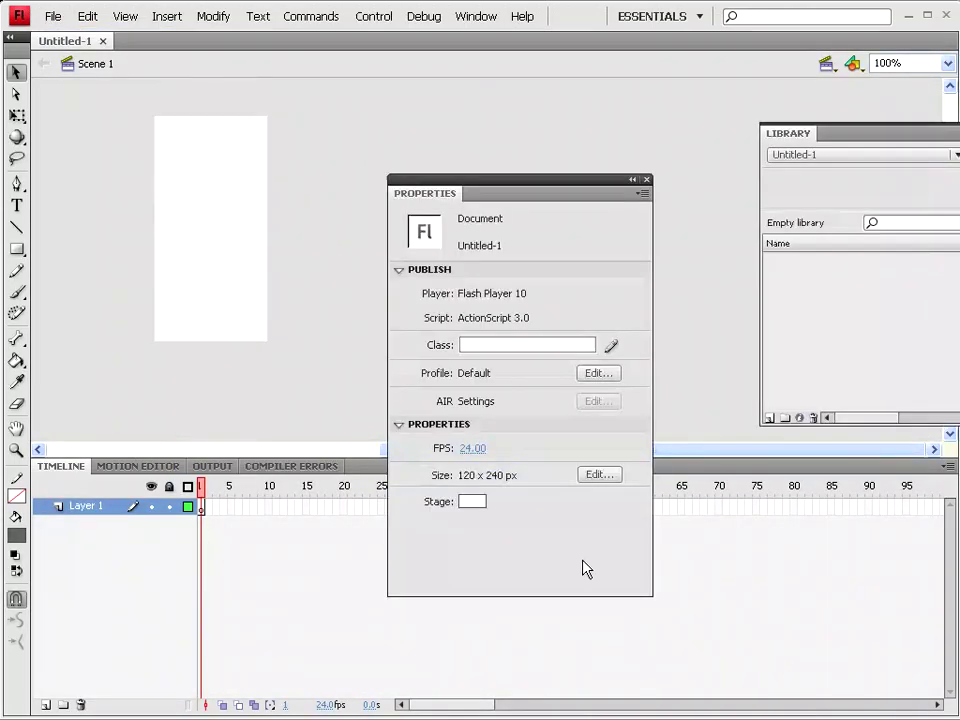
Step: Change the document stage size to 120 px wide by 60 px high
left_click_drag(551, 184, 605, 89)
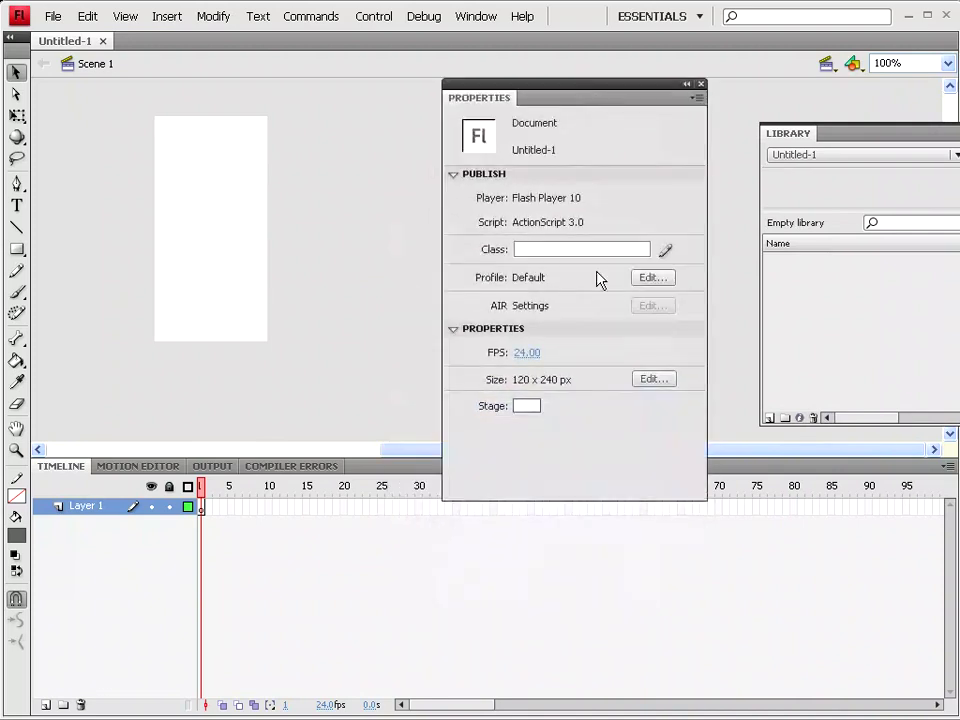
left_click(652, 380)
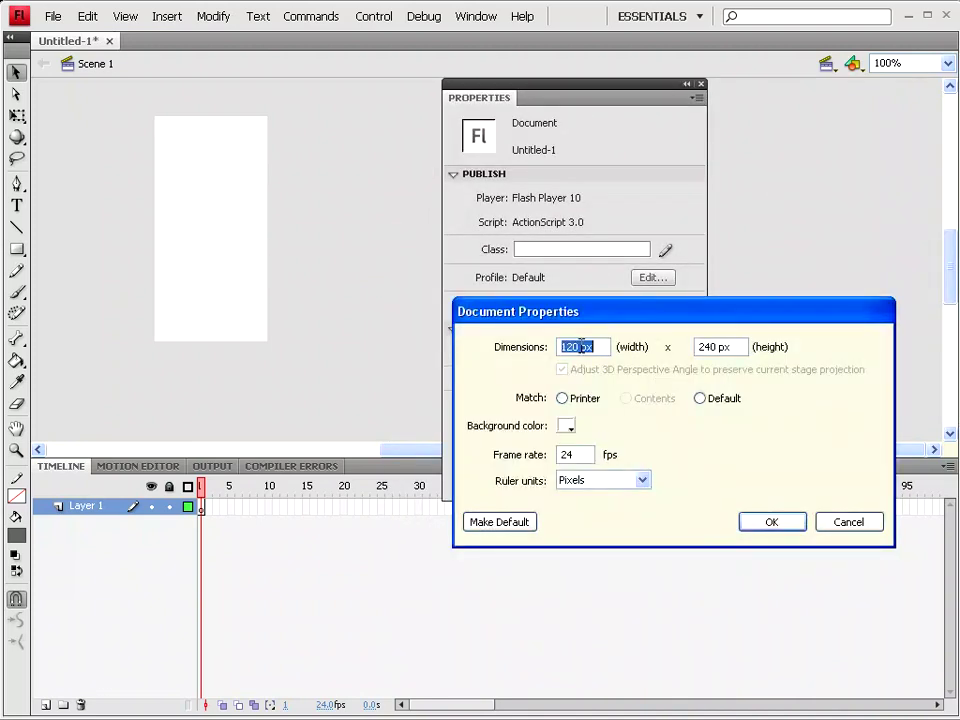
left_click_drag(578, 346, 536, 360)
left_click_drag(709, 346, 680, 355)
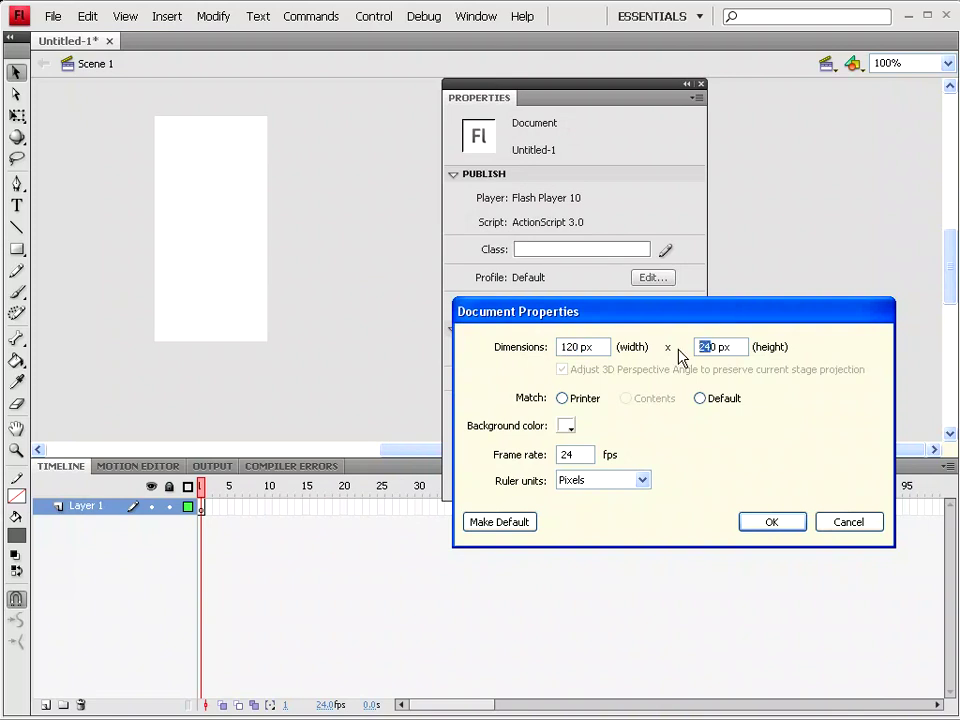
type("60")
key("Return")
left_click_drag(953, 255, 953, 259)
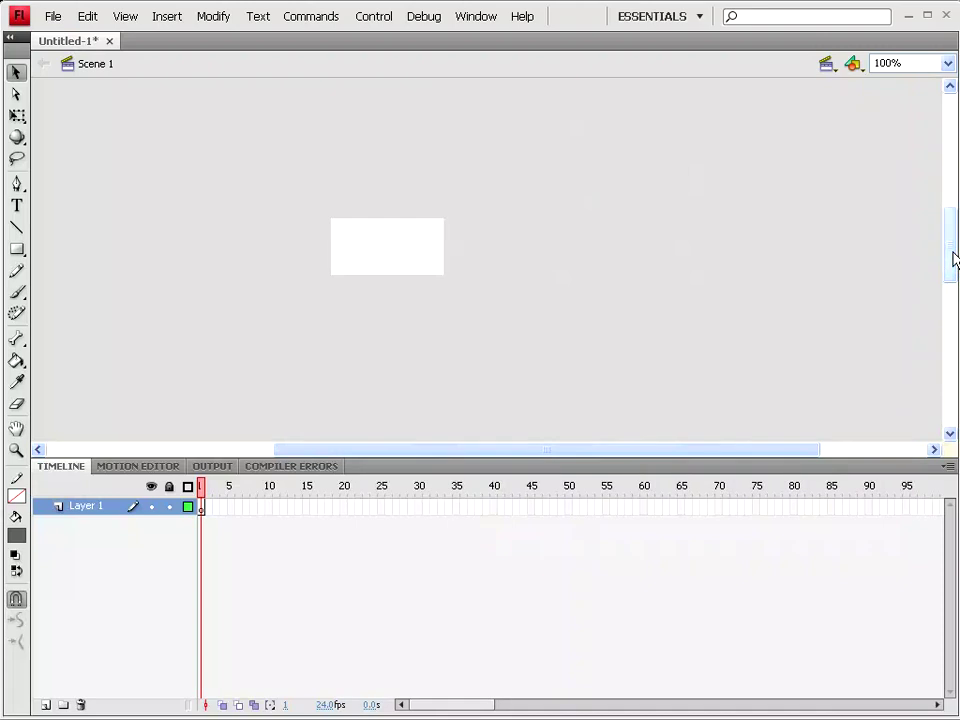
Step: Zoom to 400% and type 'ASA STUDIO' near the stage's top-left
key("ctrl+equal")
key("ctrl+equal")
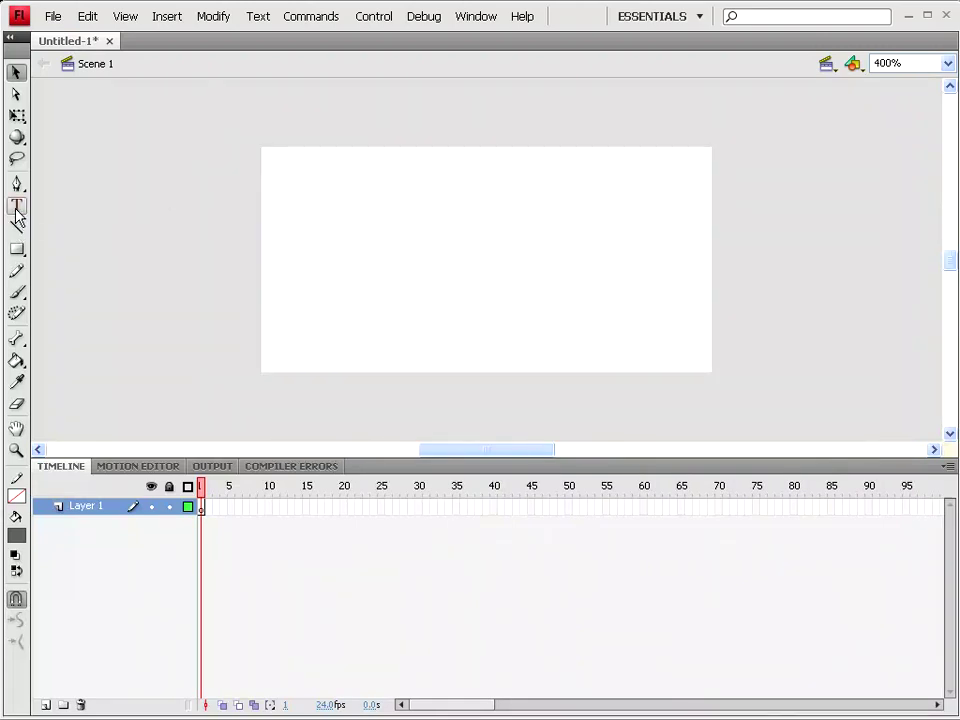
left_click(17, 206)
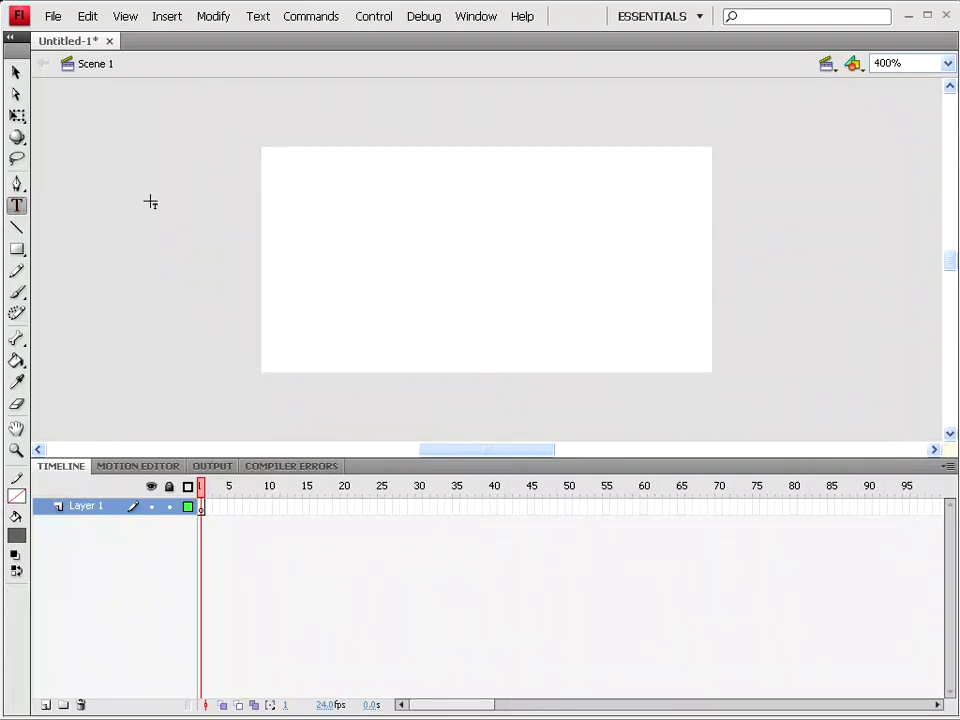
left_click(344, 168)
type("ASA STUDIO")
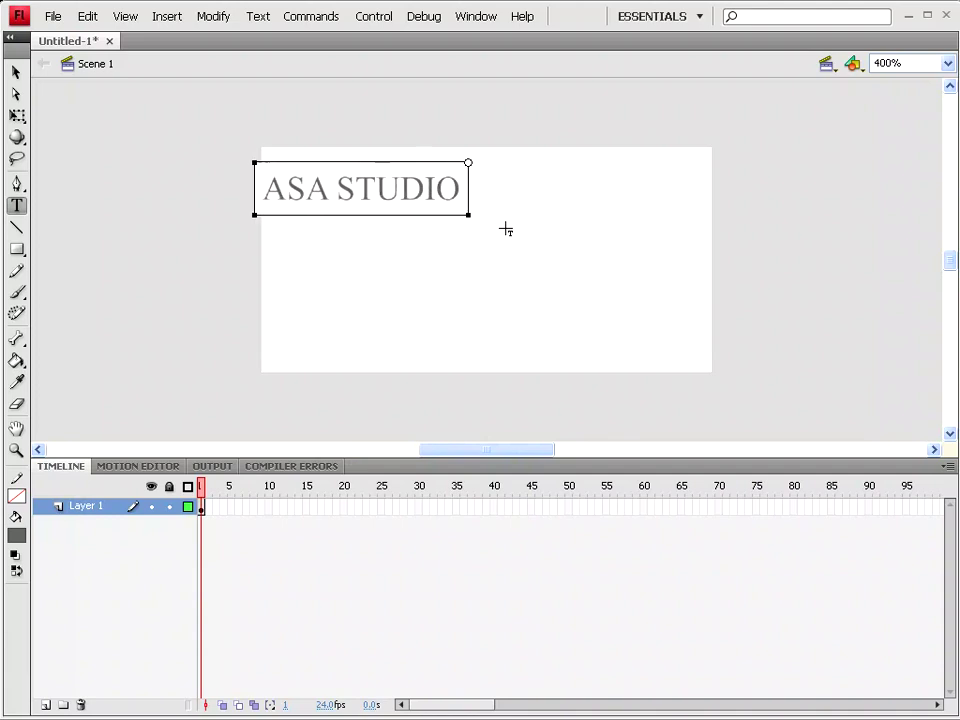
Step: Set the ASA STUDIO title's font family to MidnightSnack BB
key("ctrl+a")
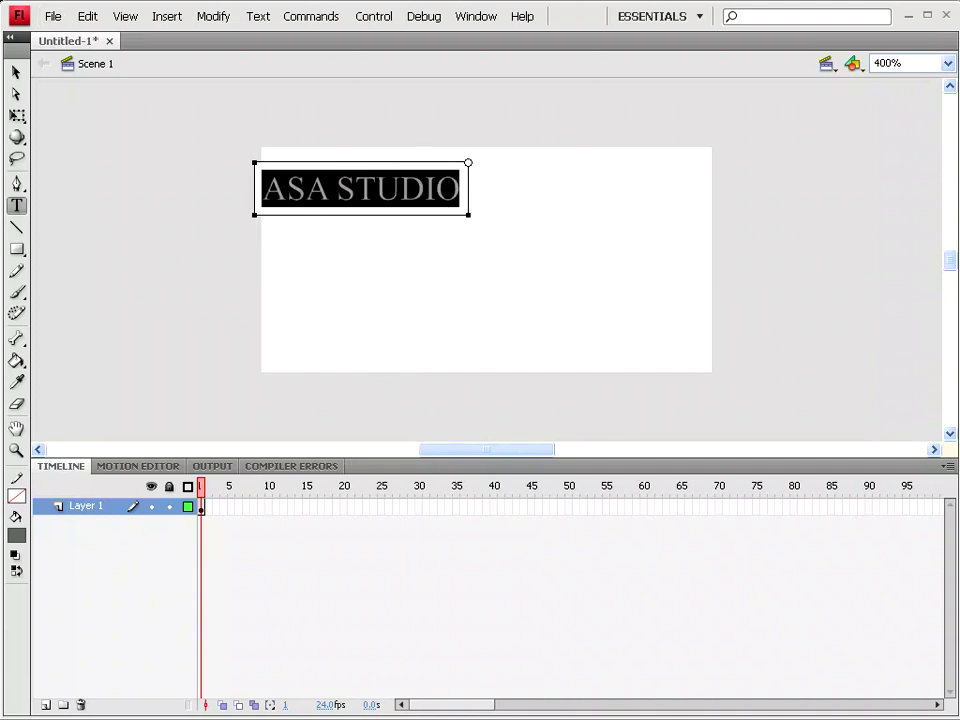
key("ctrl+F3")
left_click_drag(774, 160, 620, 112)
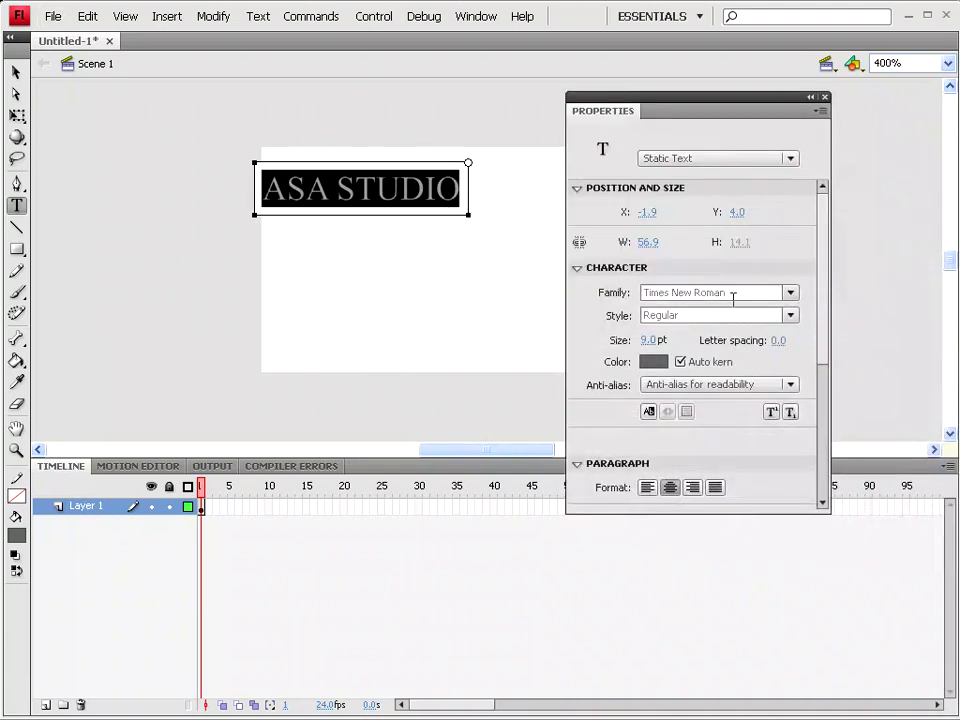
left_click(729, 292)
scroll(746, 295, "down", 3)
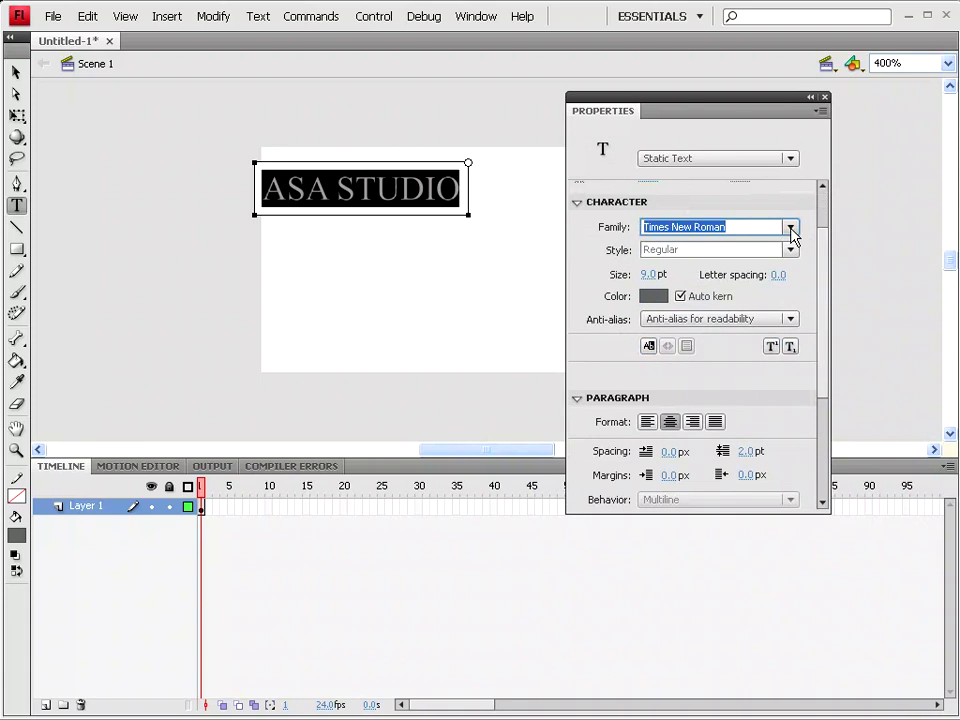
left_click(790, 228)
left_click(720, 326)
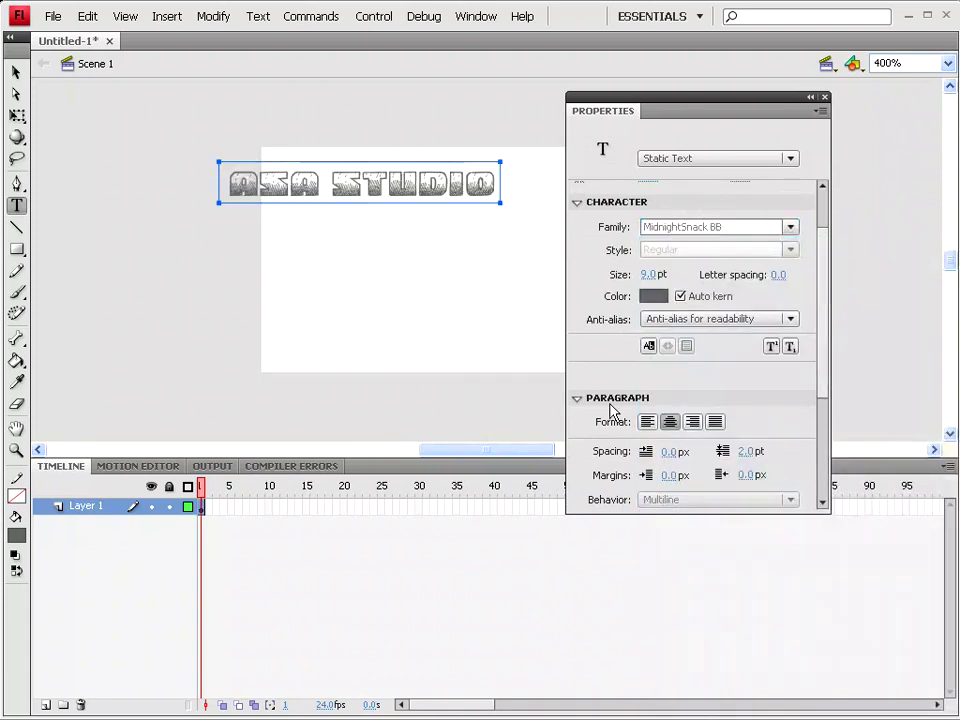
key("ctrl+F3")
Step: Move the title into place and enlarge it across the banner's top
key("v")
left_click_drag(315, 190, 394, 210)
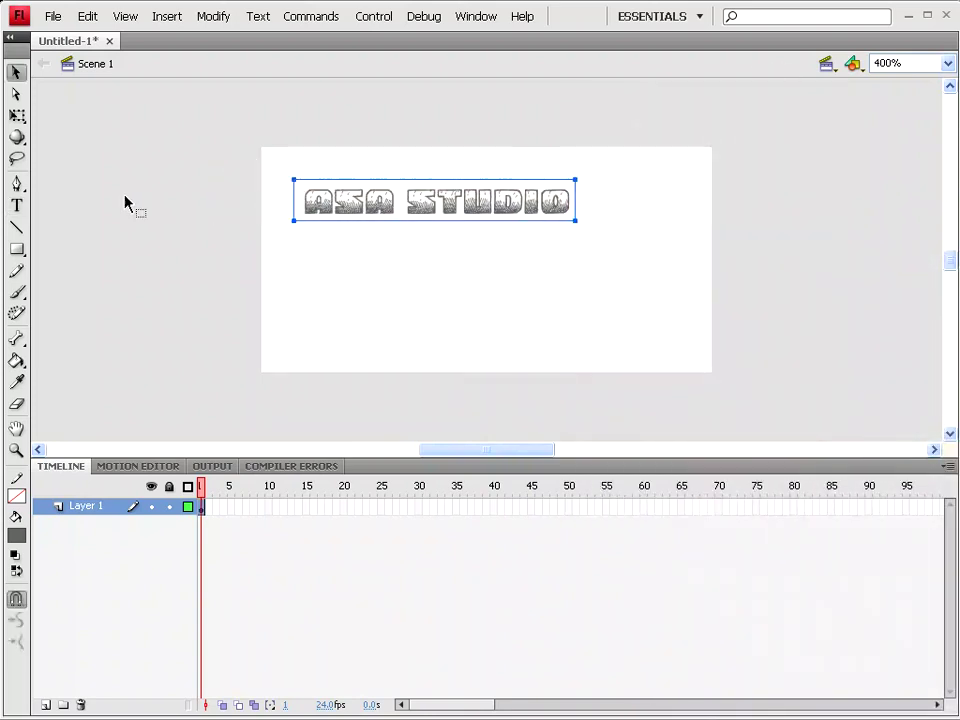
left_click(17, 117)
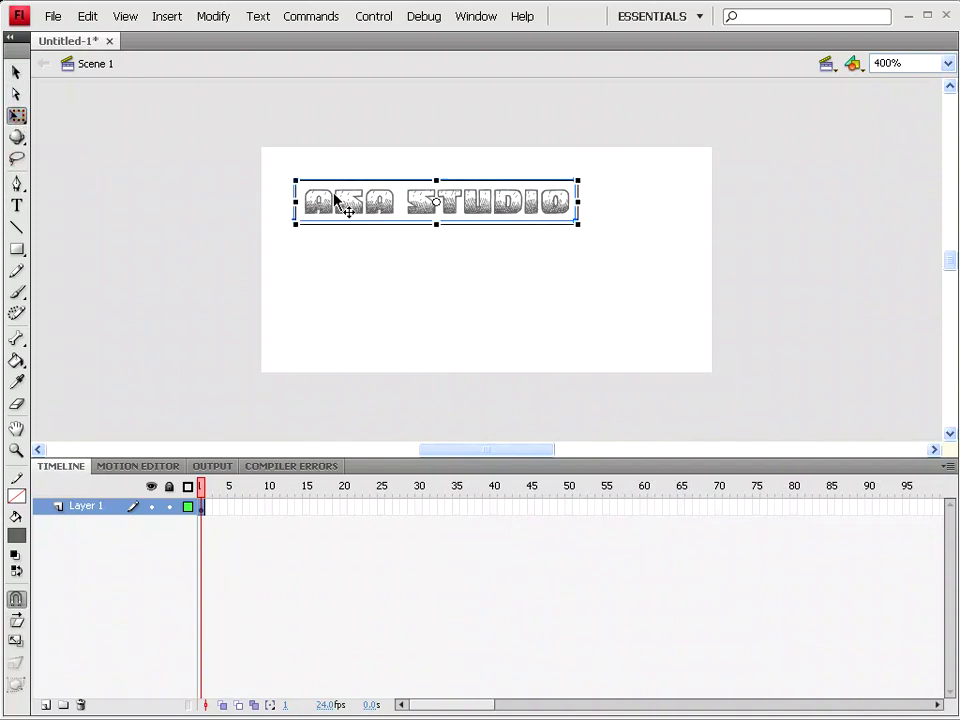
left_click_drag(573, 218, 615, 255)
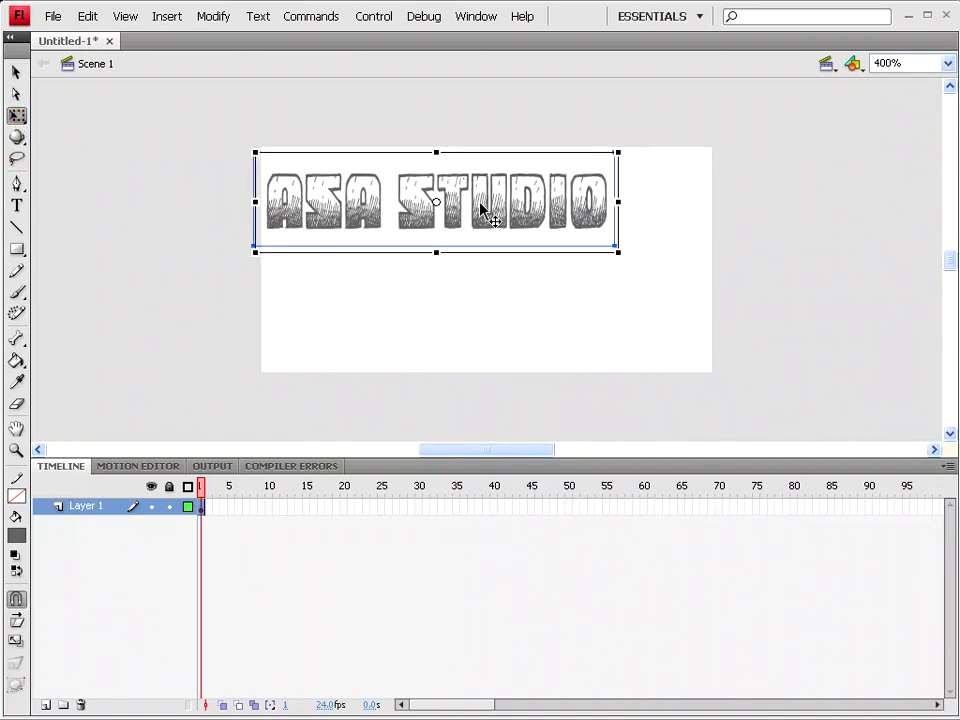
left_click_drag(493, 214, 520, 220)
double_click(520, 220)
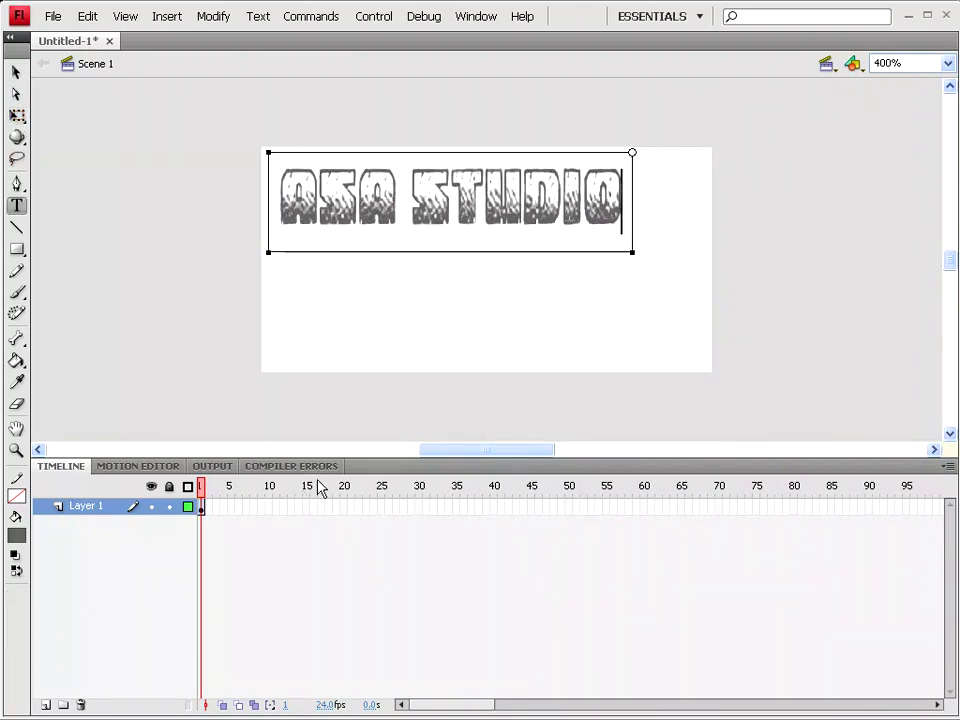
Step: On a new Layer 2 beneath Layer 1, draw a gradient rectangle covering the stage
left_click(45, 705)
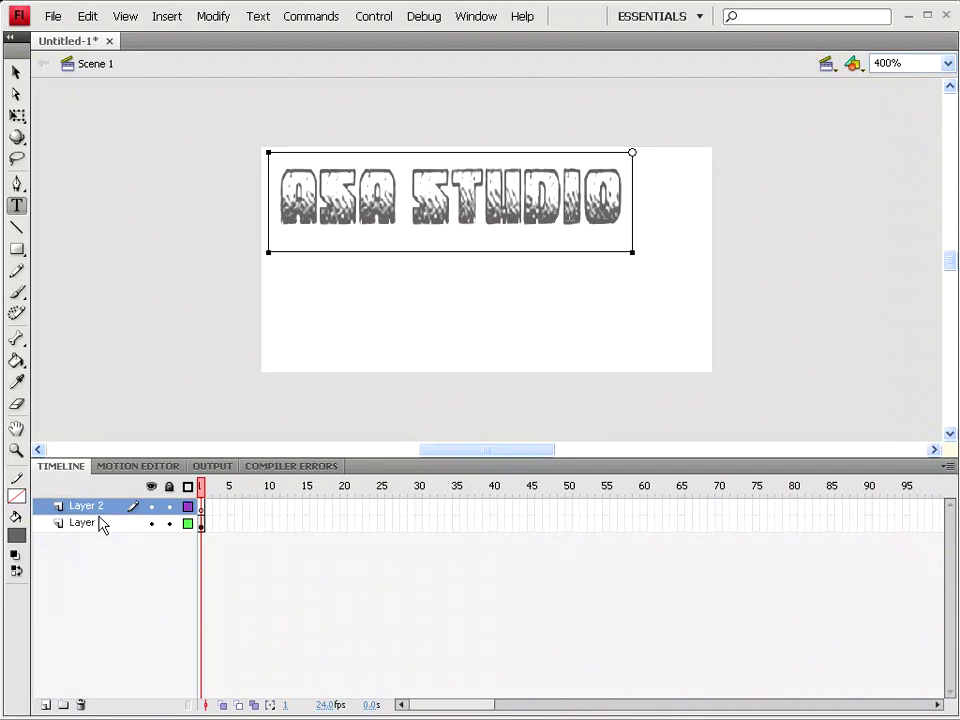
left_click_drag(81, 507, 80, 556)
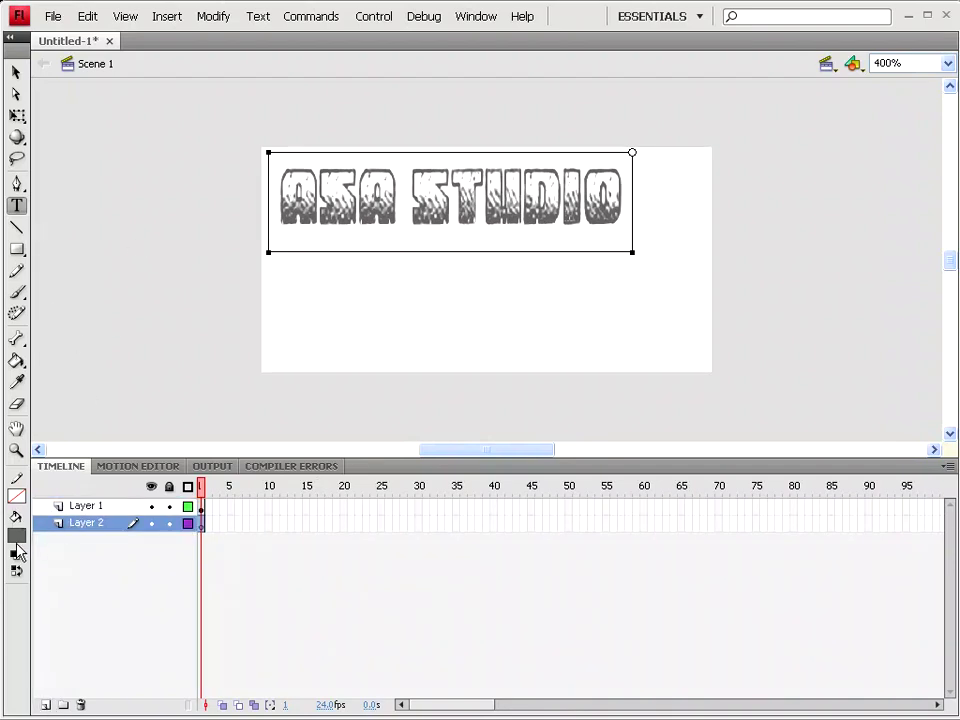
left_click(19, 532)
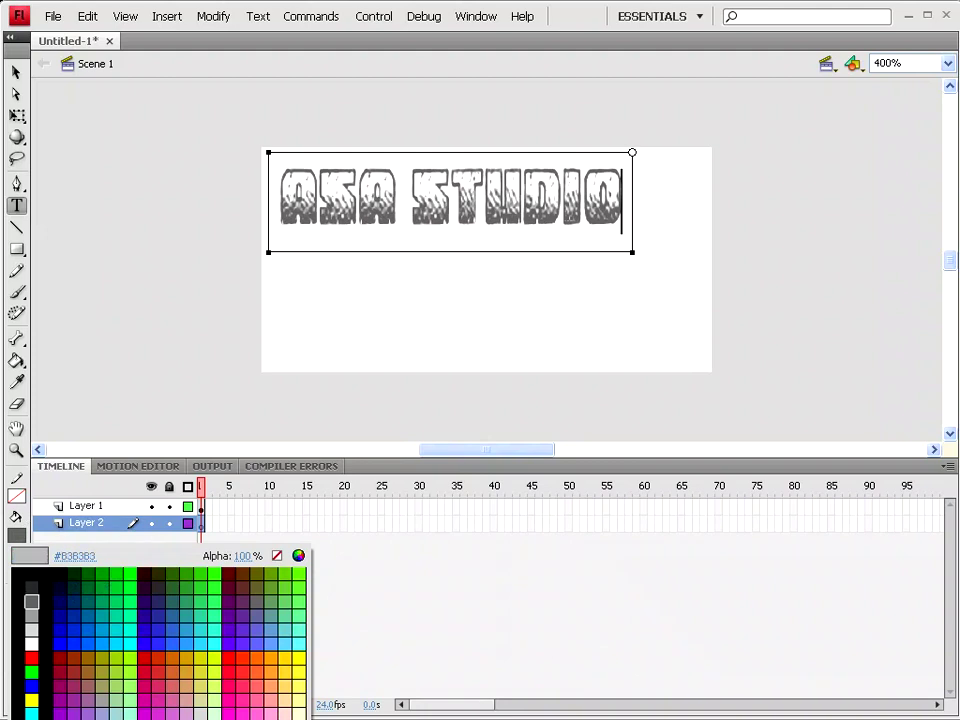
left_click(19, 597)
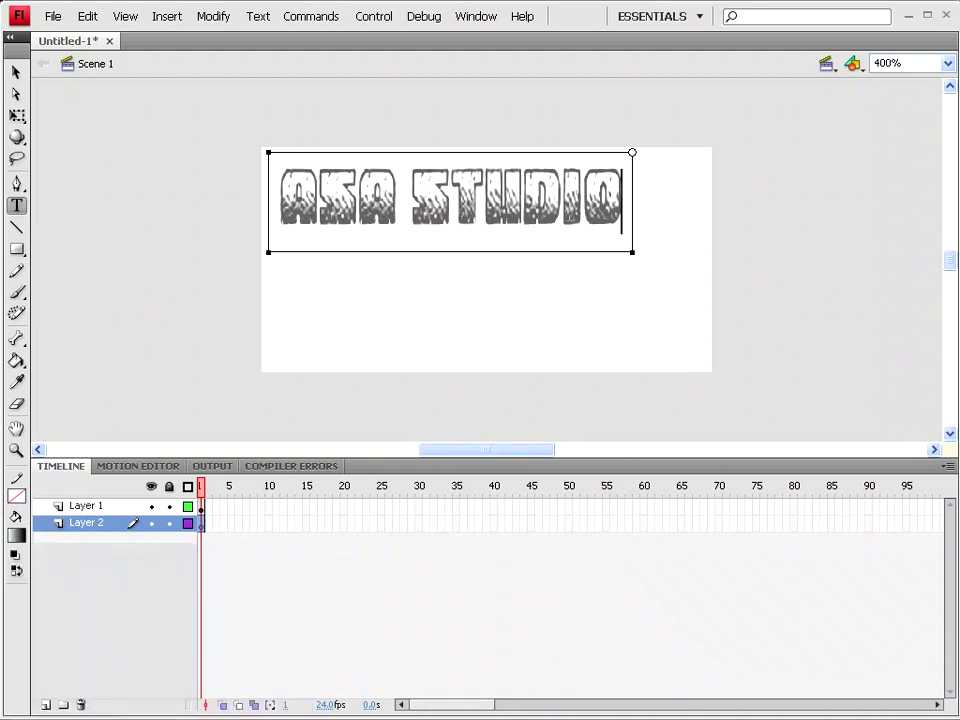
left_click(17, 250)
left_click(85, 505)
mouse_move(236, 133)
left_mouse_down()
mouse_move(454, 184)
mouse_move(758, 383)
left_mouse_up()
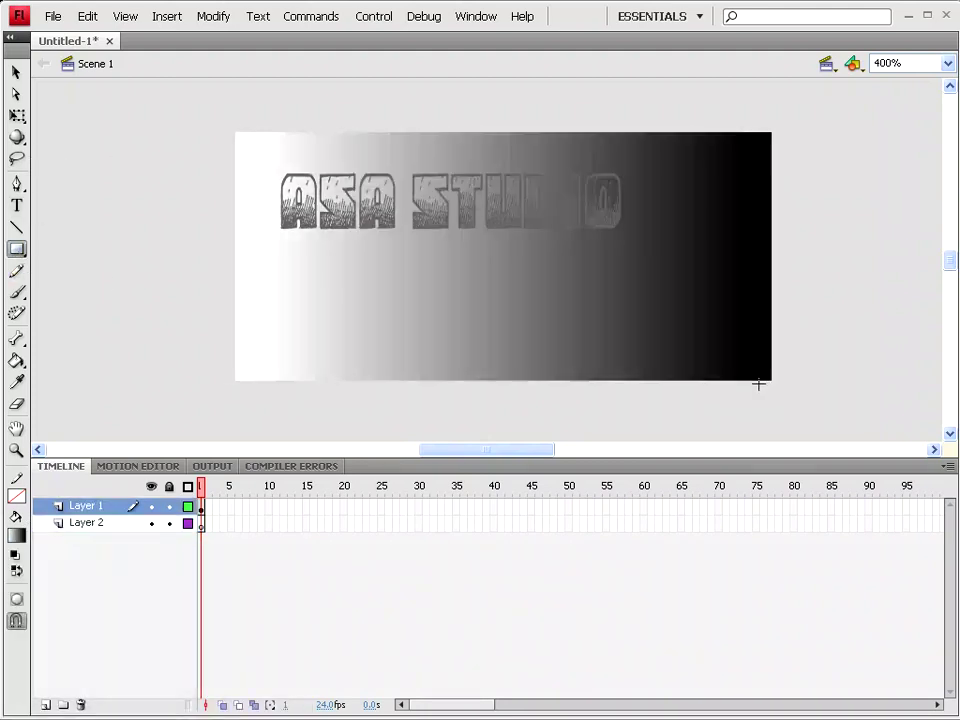
Step: Rotate the rectangle's gradient to run light at top to dark at bottom
left_click(17, 117)
left_click(100, 137)
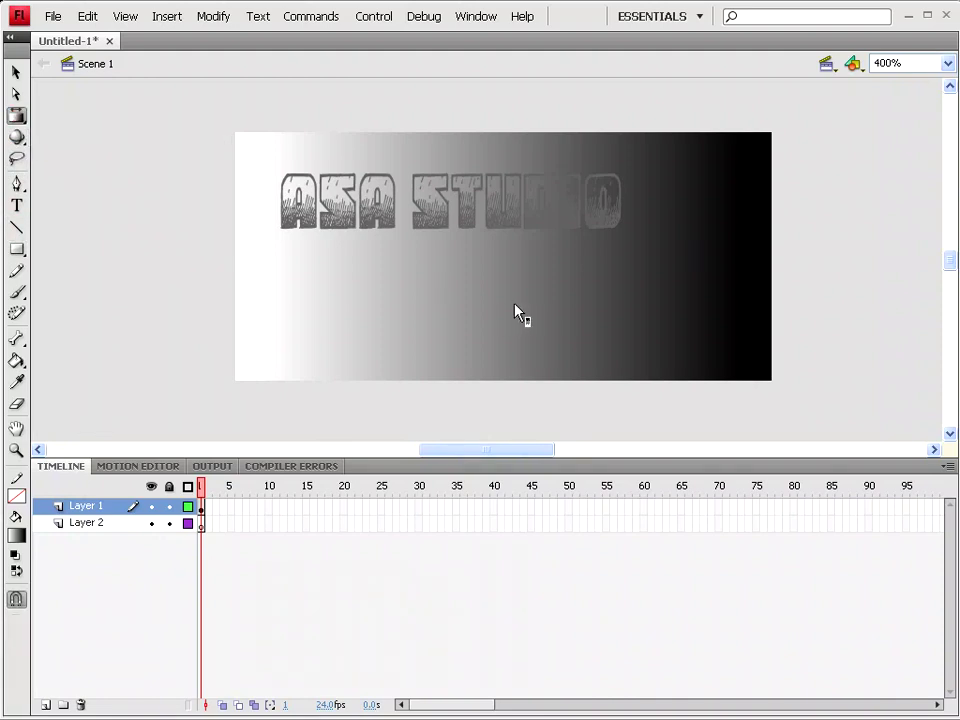
left_click(514, 303)
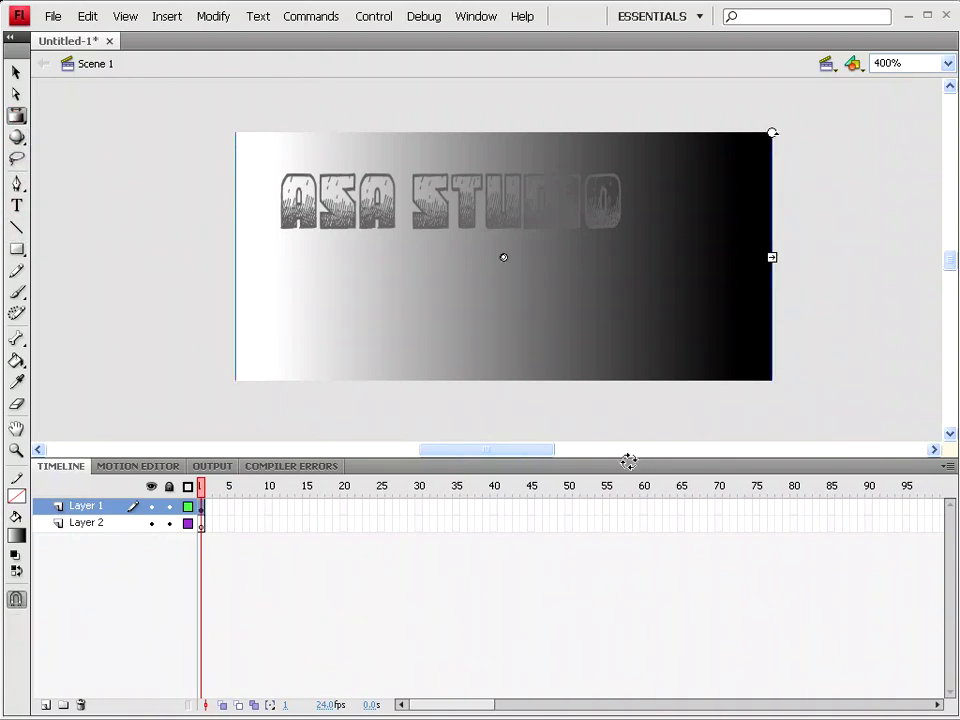
mouse_move(628, 461)
left_mouse_down()
mouse_move(805, 353)
mouse_move(771, 358)
left_mouse_up()
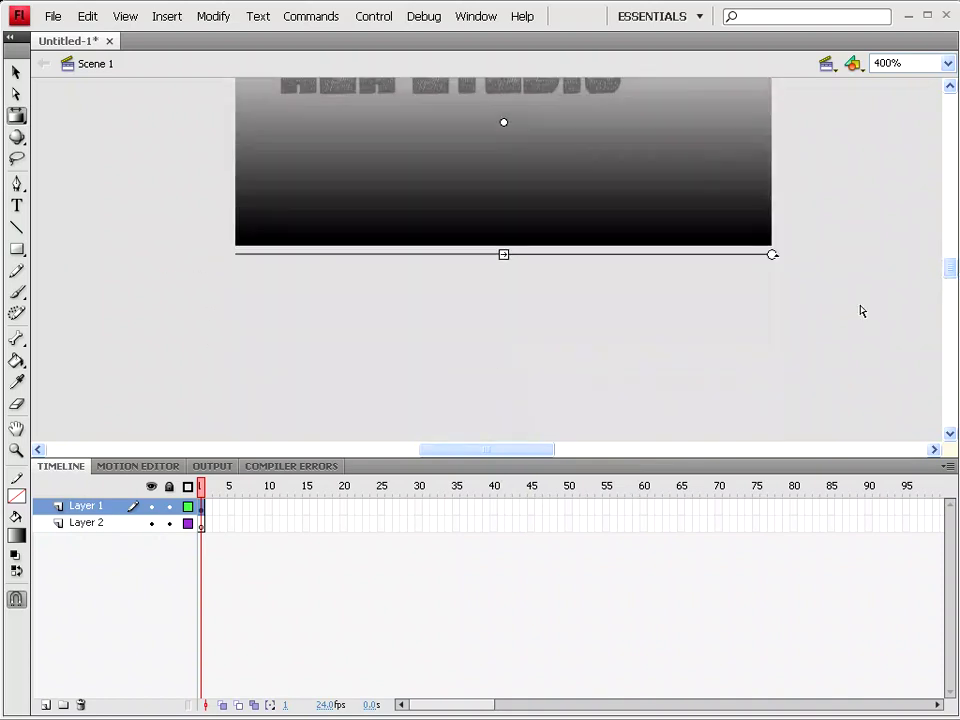
scroll(861, 310, "up", 2)
Step: Lock the background layer and type the tagline 'Music, Movie, Indie, Tutorial, Record' below the title
key("v")
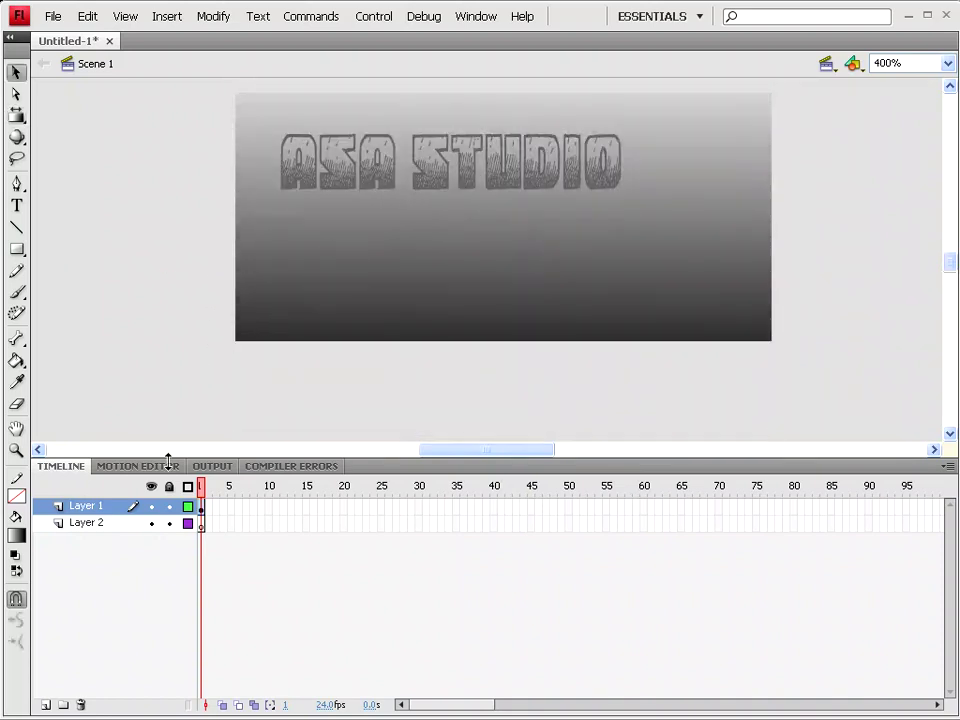
left_click(171, 523)
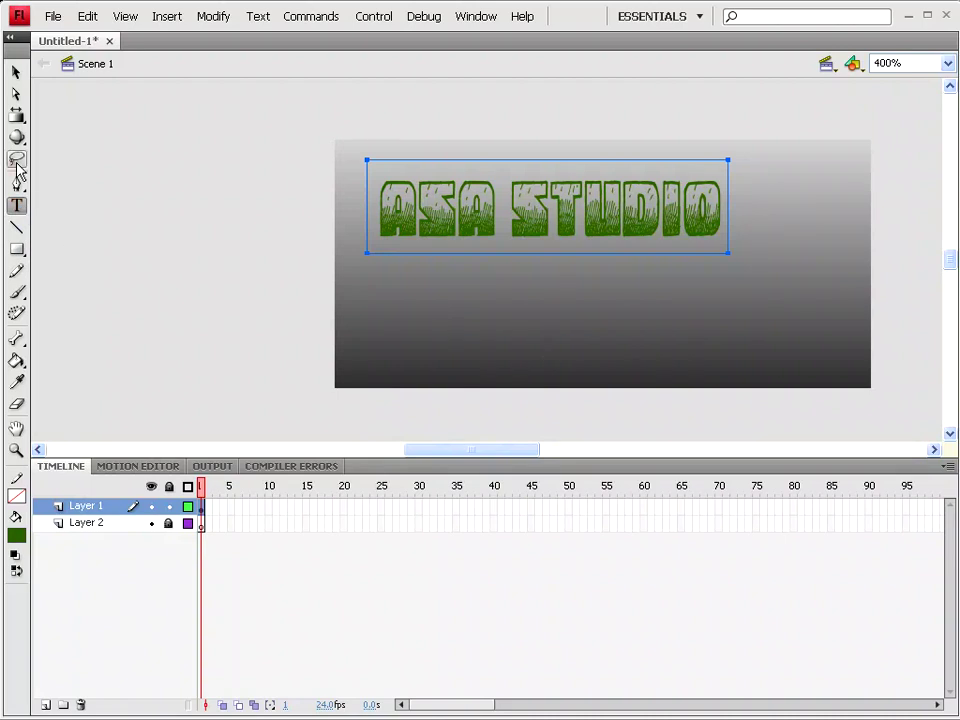
left_click(465, 326)
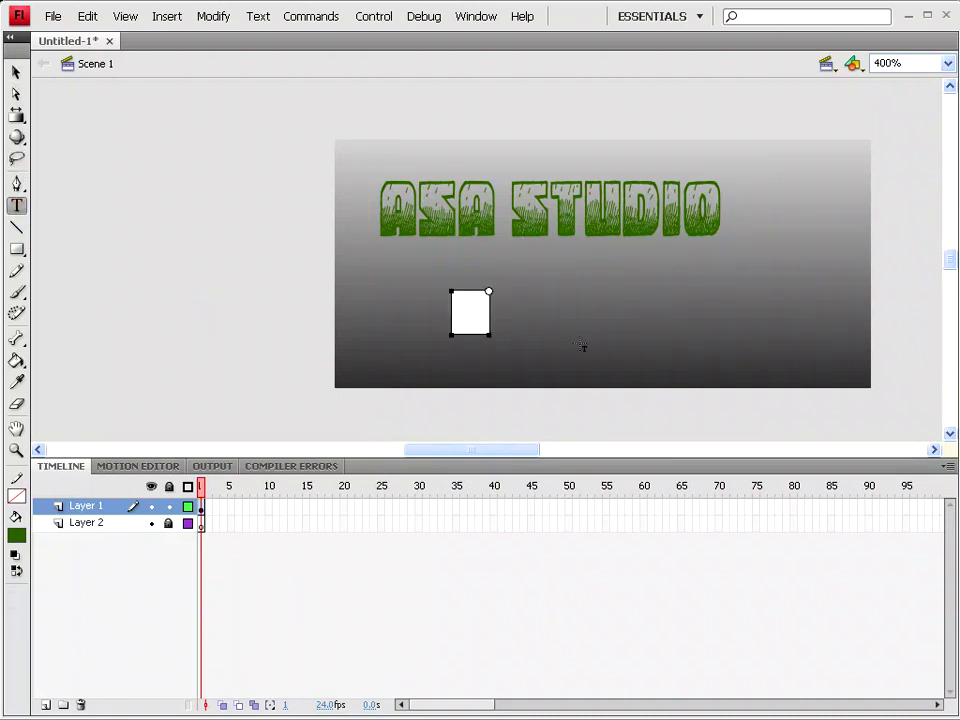
type("MUSIC, MATUTORIAL,")
key("Left")
key("Left")
key("Left")
type("MA")
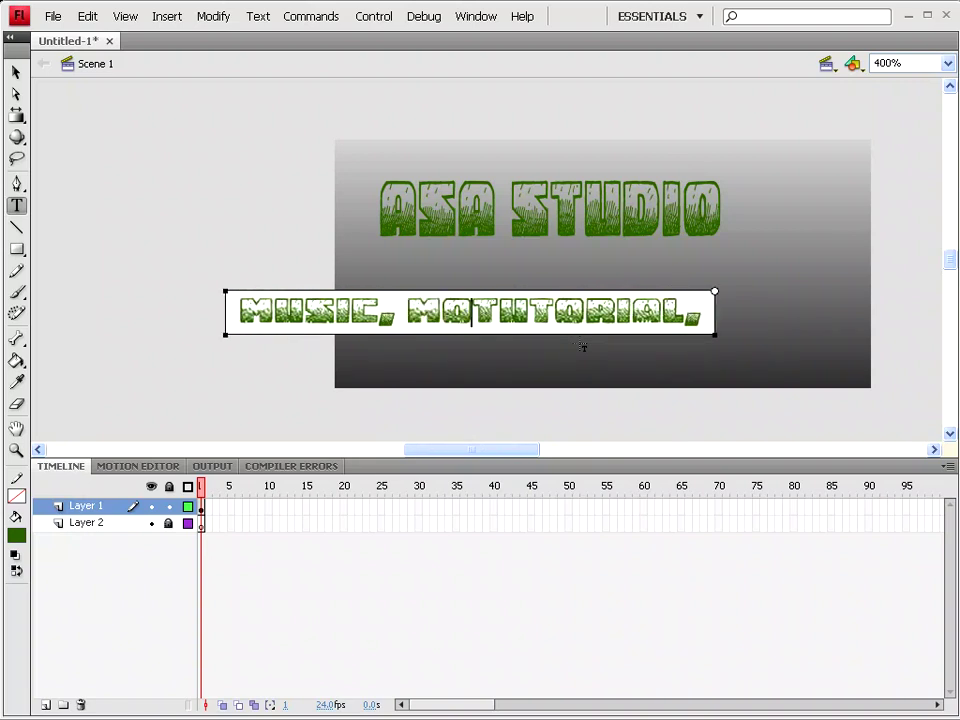
type("VIE, INDIE,")
key("End")
type("RECORD")
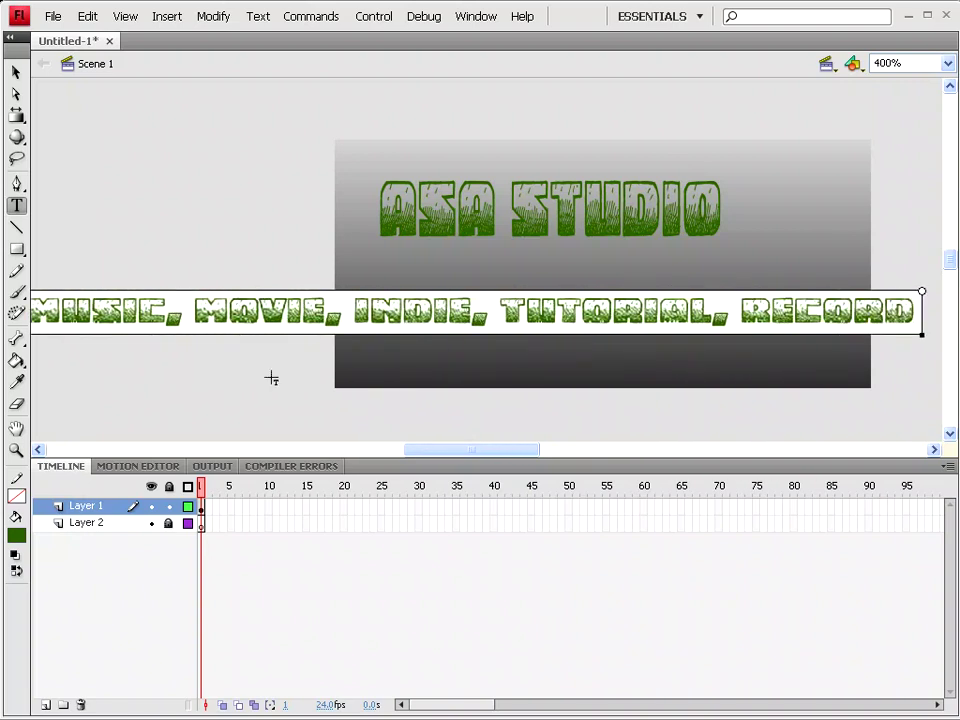
key("ctrl+a")
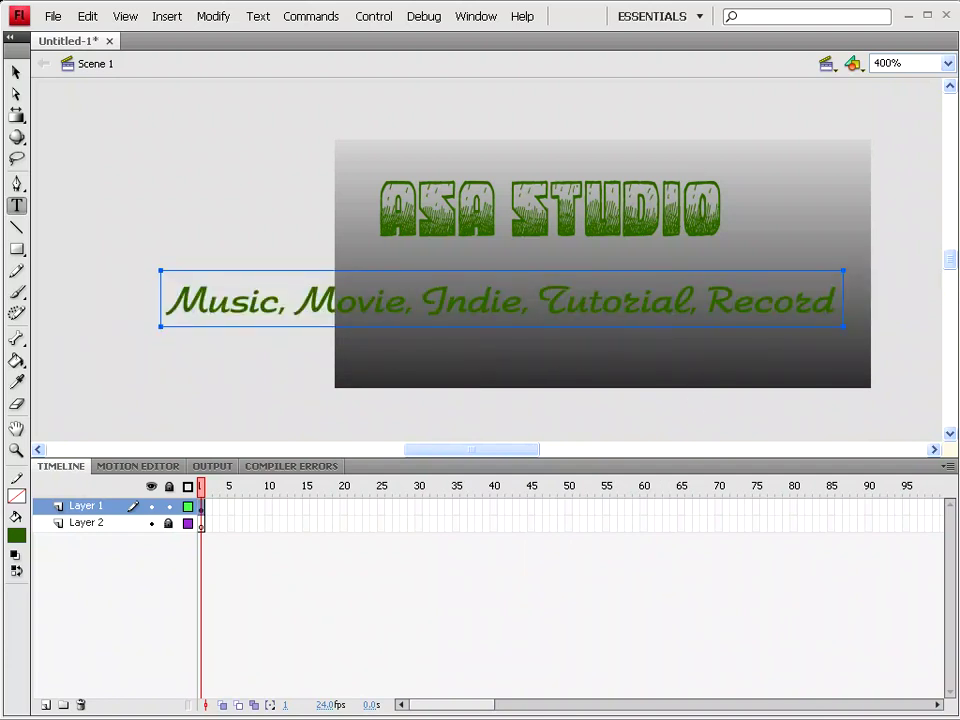
Step: Scale the tagline down with Free Transform to a much smaller size
left_click(16, 115)
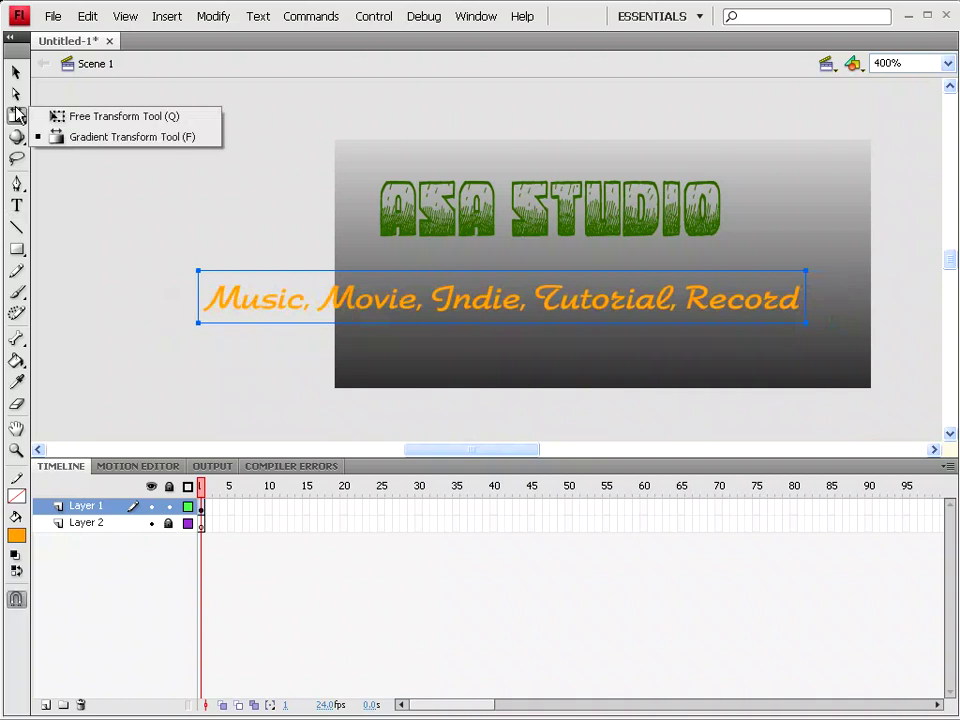
left_click(62, 116)
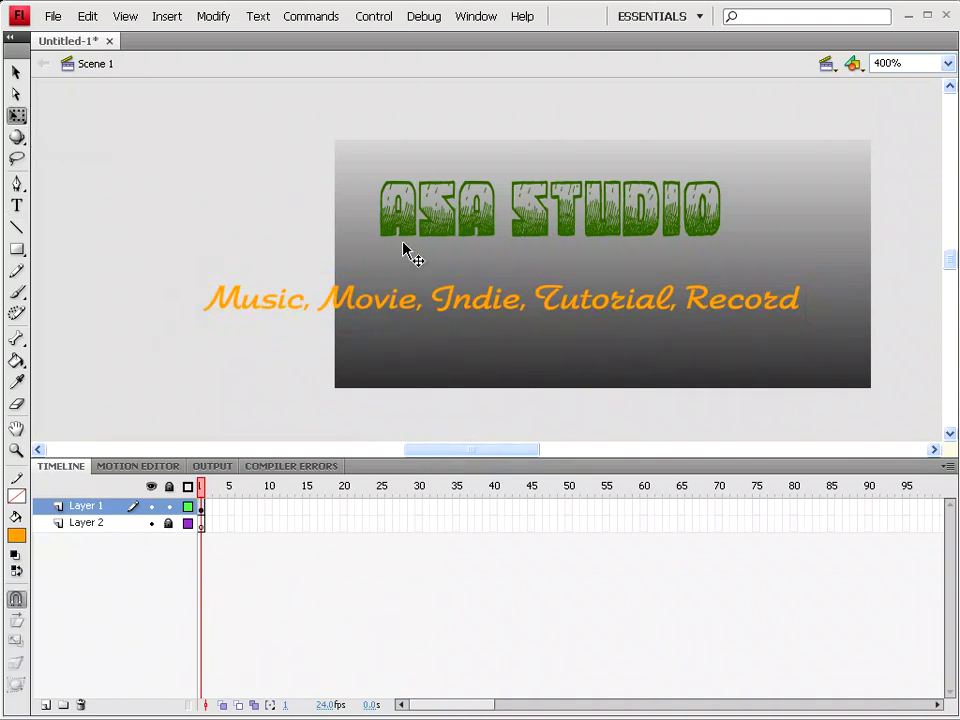
left_click(750, 312)
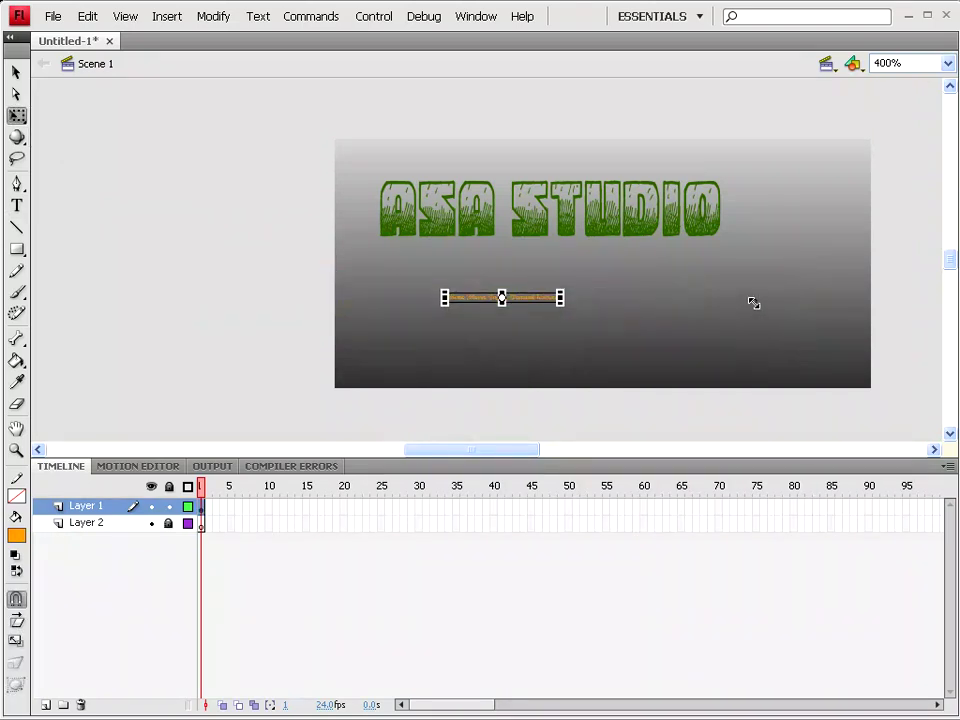
left_click_drag(806, 324, 777, 313)
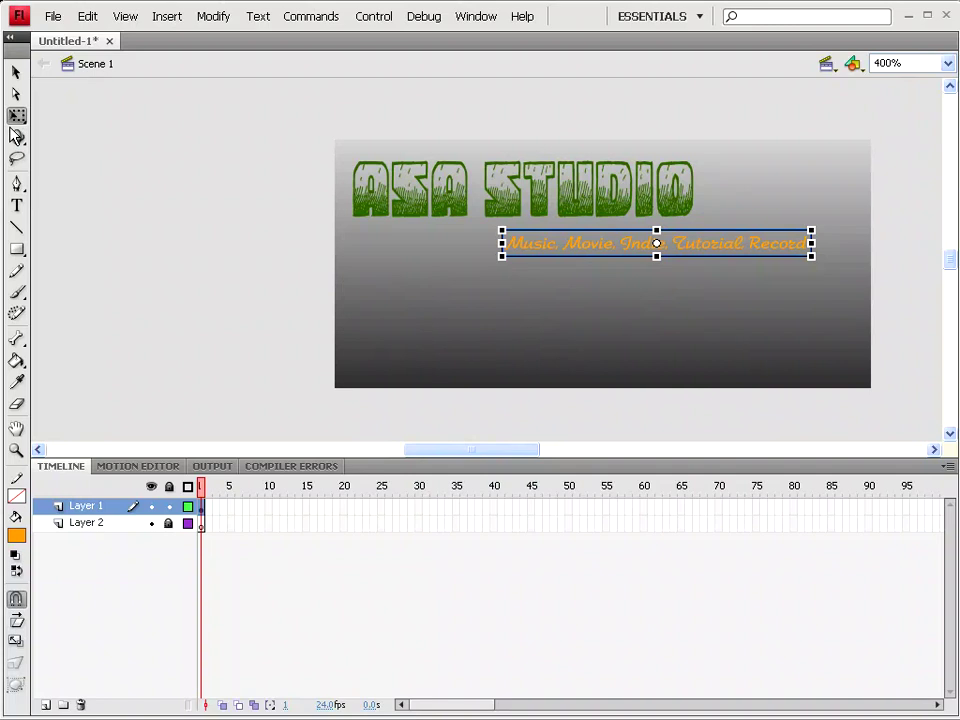
left_click(16, 205)
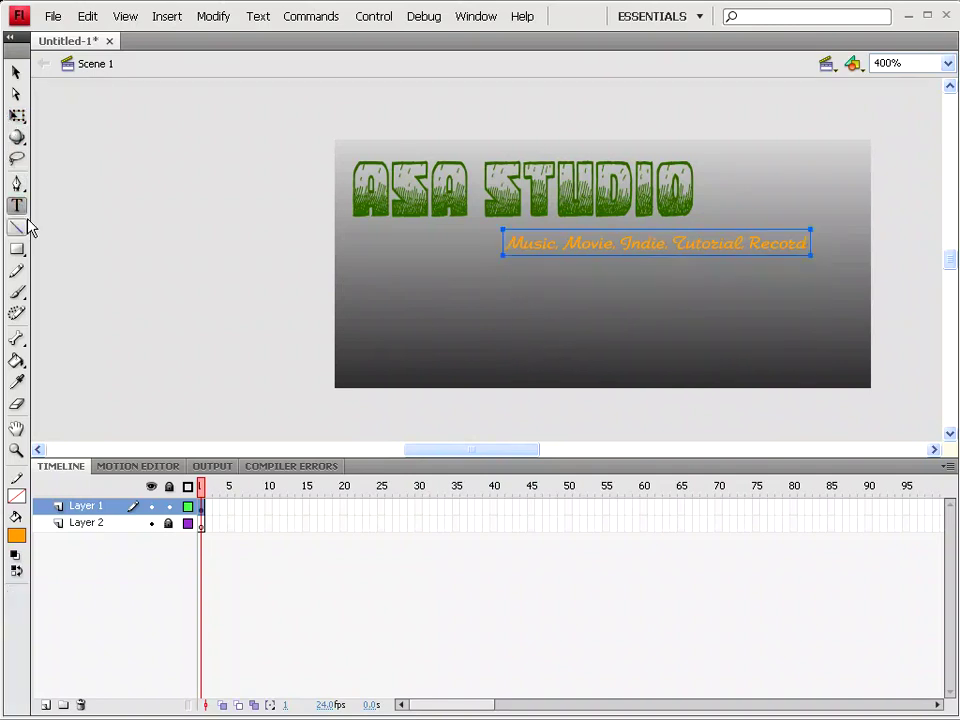
left_click(444, 328)
left_click(425, 328)
type("http://asa")
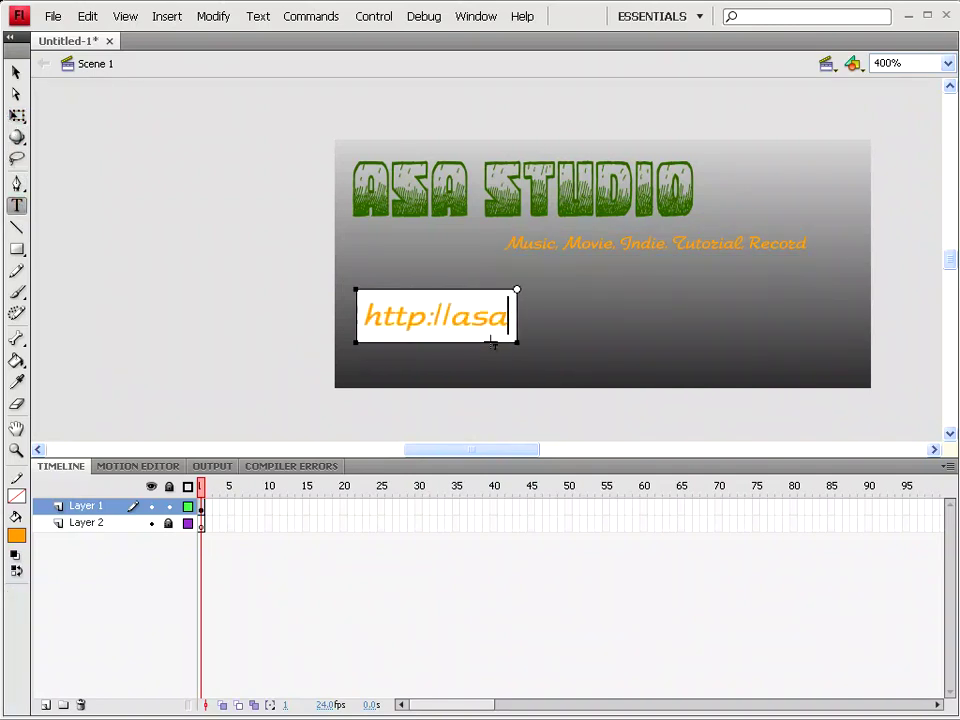
type("studio.uuuq.com")
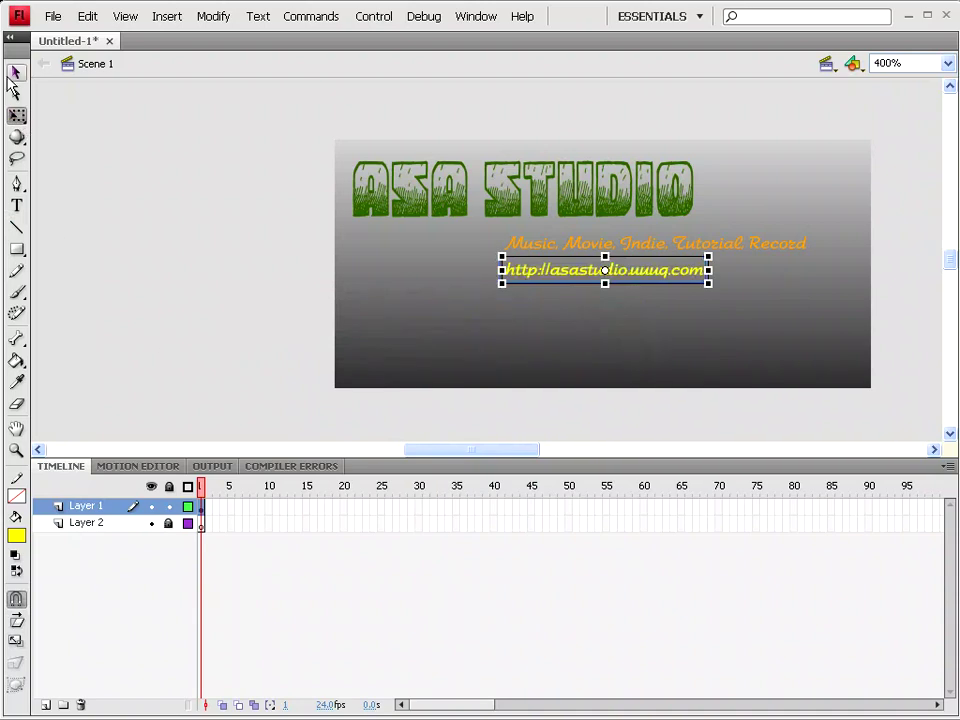
left_click(16, 72)
key("Escape")
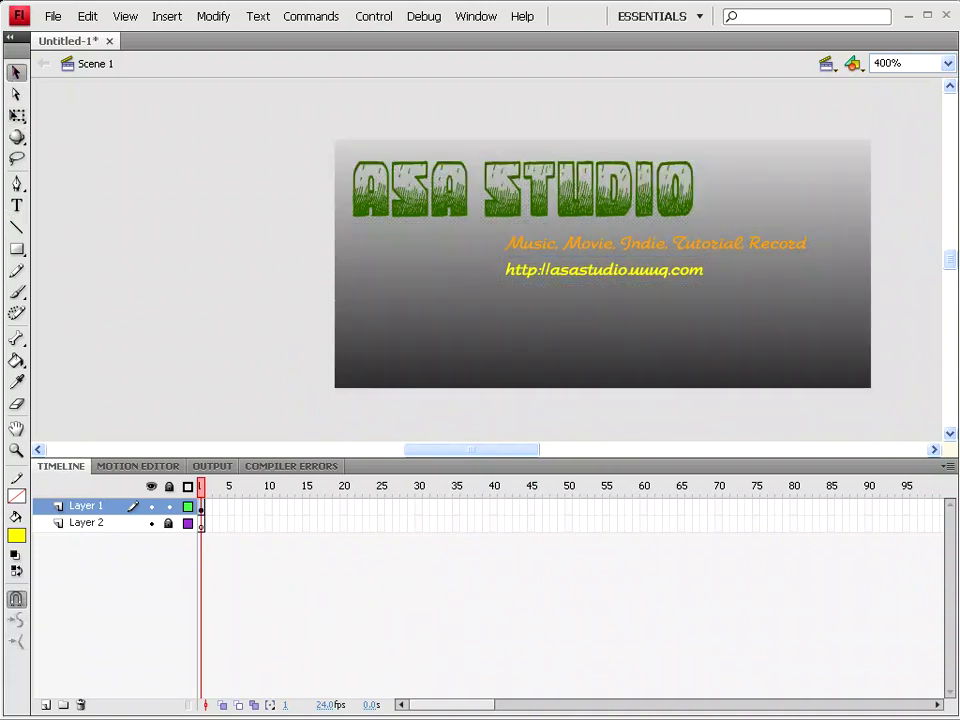
key("ctrl+F3")
Step: Check the document's dimensions, then select the gradient background and enter 120 in its properties
left_click(584, 386)
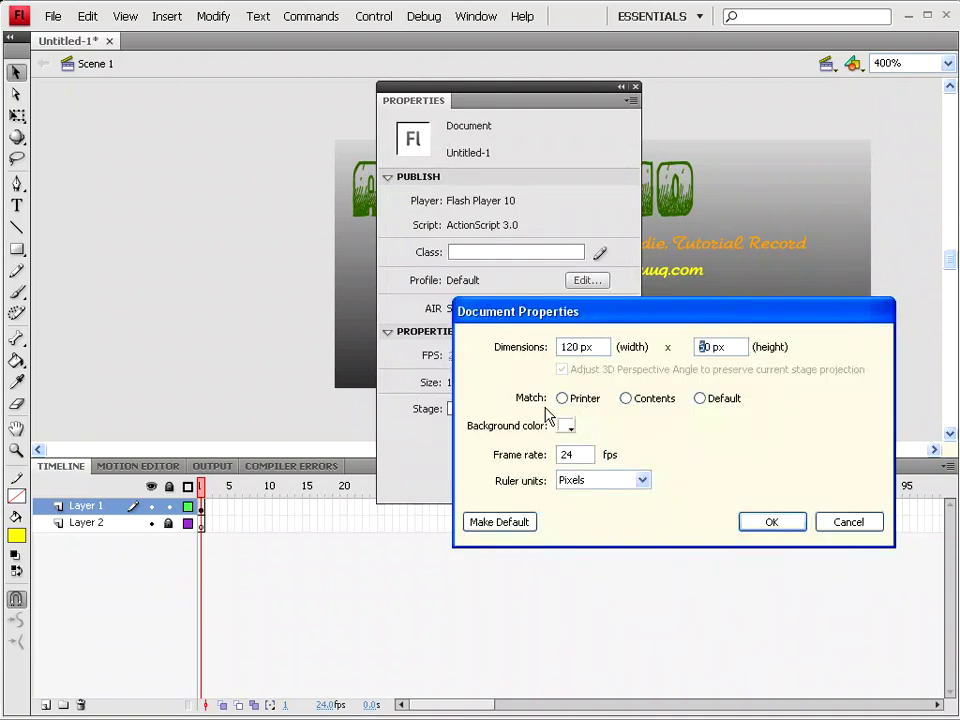
key("Escape")
left_click_drag(527, 100, 236, 101)
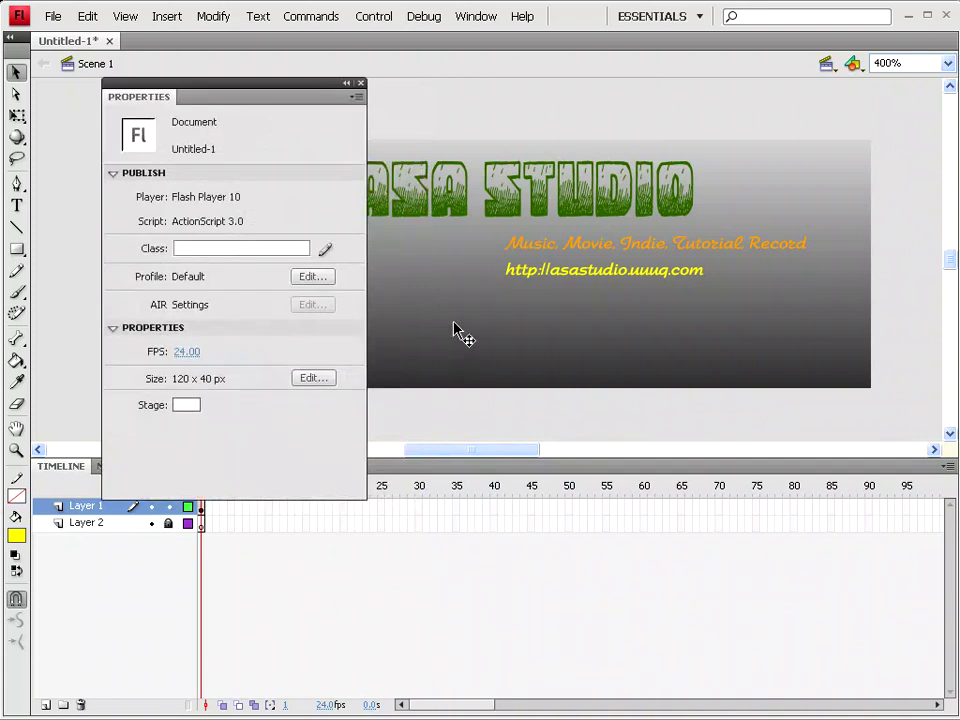
left_click(454, 330)
left_click(183, 197)
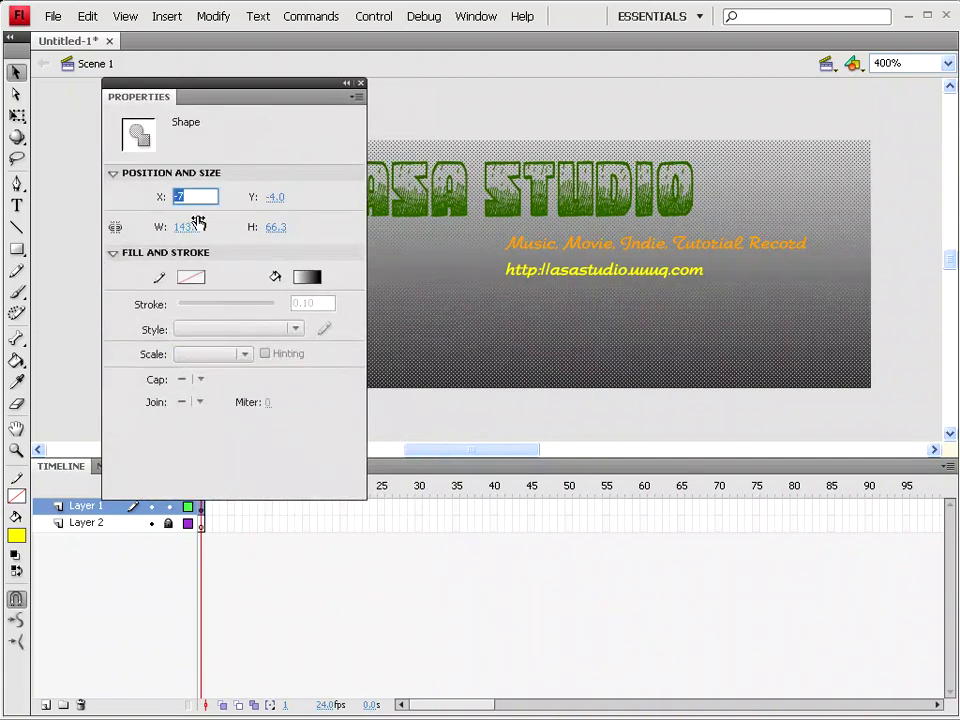
type("120")
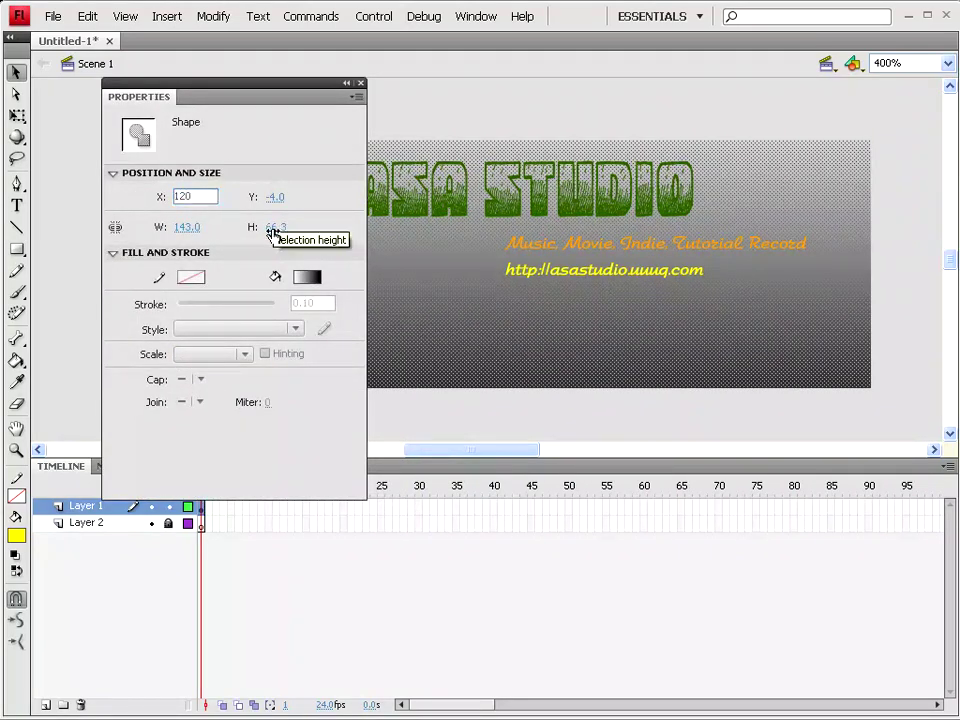
left_click(277, 227)
Step: Centre the gradient background horizontally and vertically using the Align panel
left_click(476, 16)
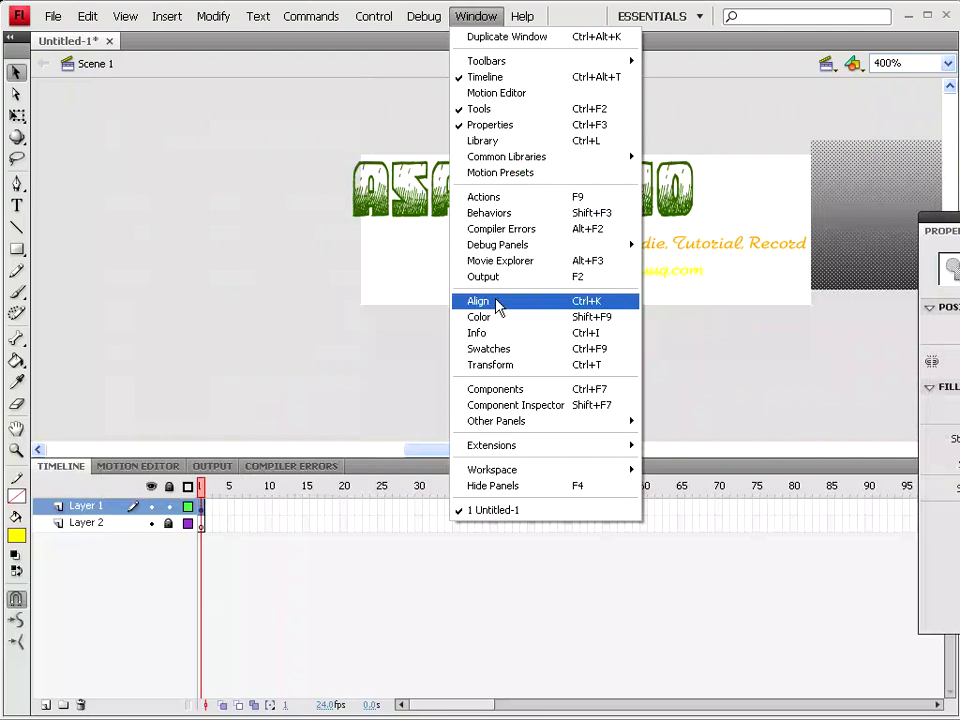
left_click(478, 301)
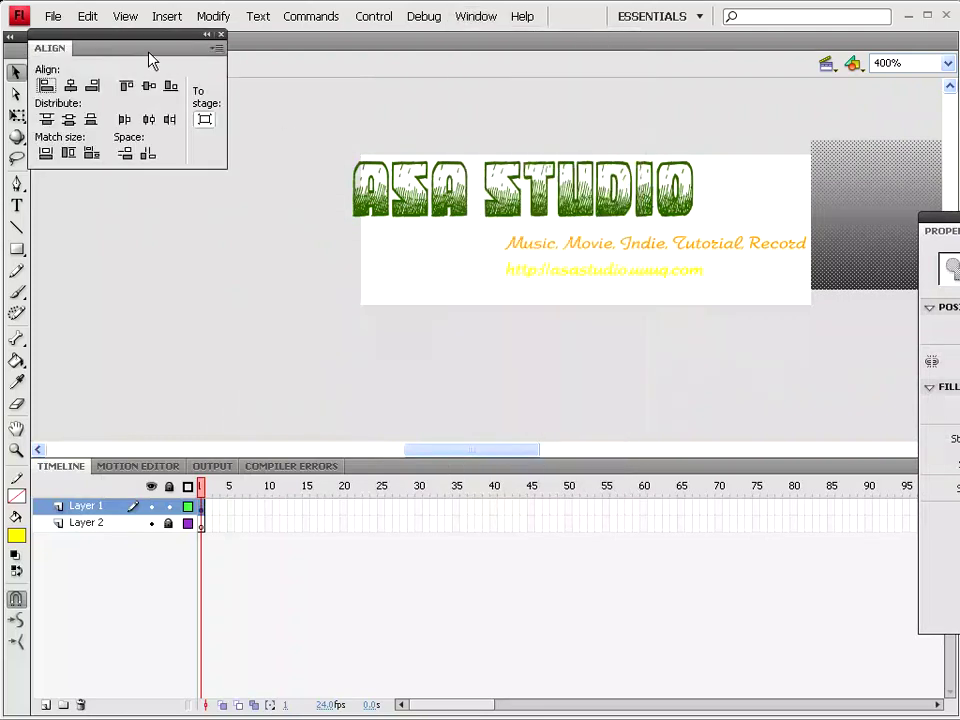
left_click_drag(145, 50, 250, 212)
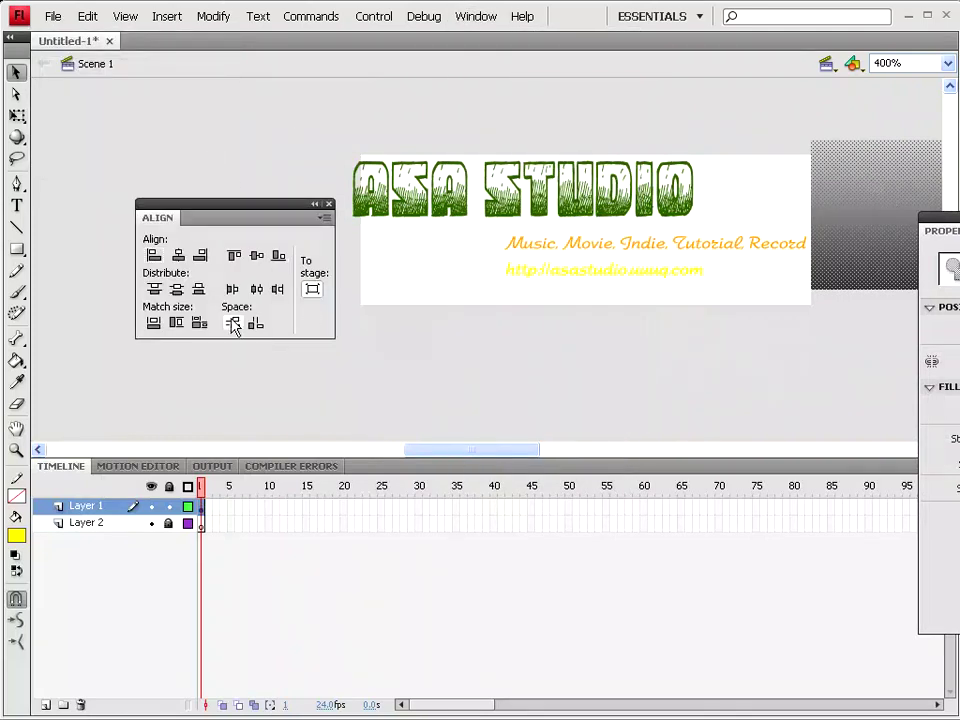
left_click(178, 256)
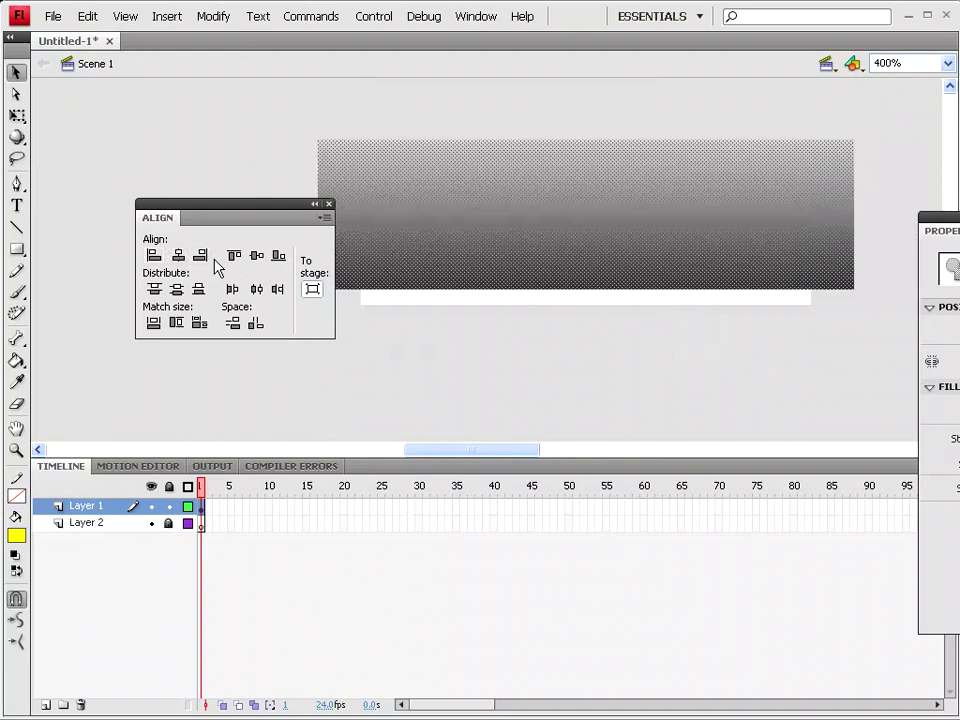
left_click(257, 257)
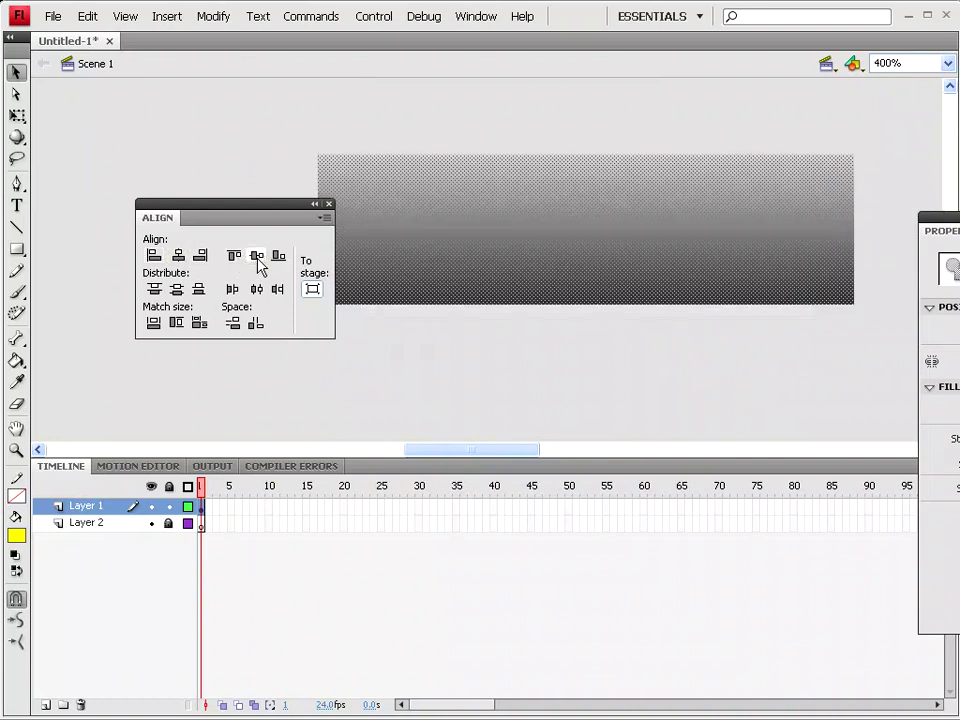
Step: Set the gradient background to X 0, Y 0 with a 120 width
left_click_drag(940, 217, 529, 173)
left_click(590, 287)
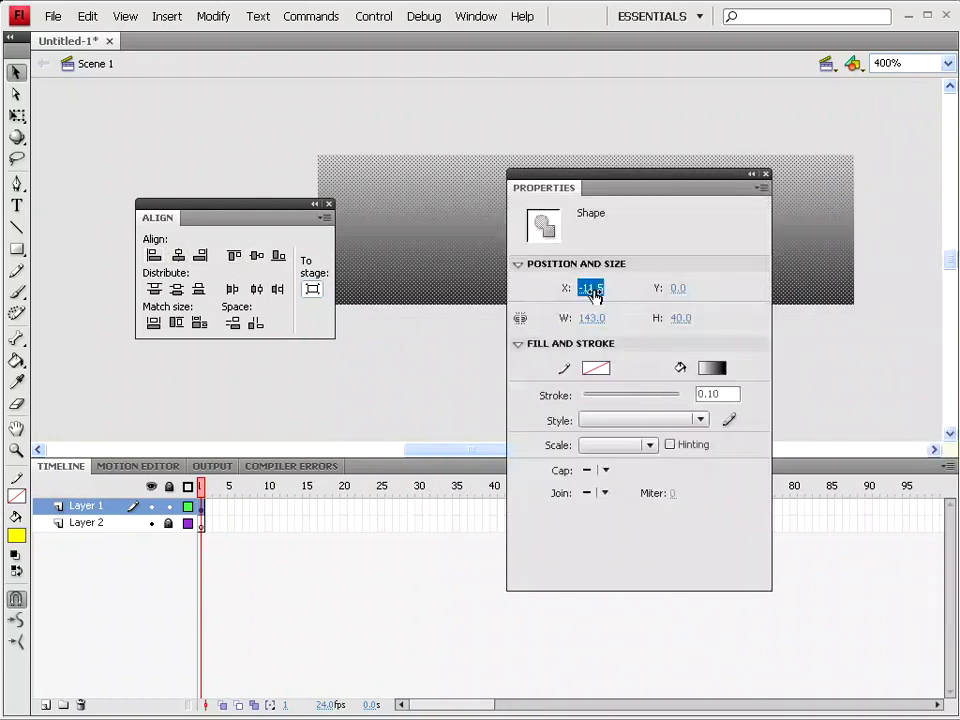
type("0")
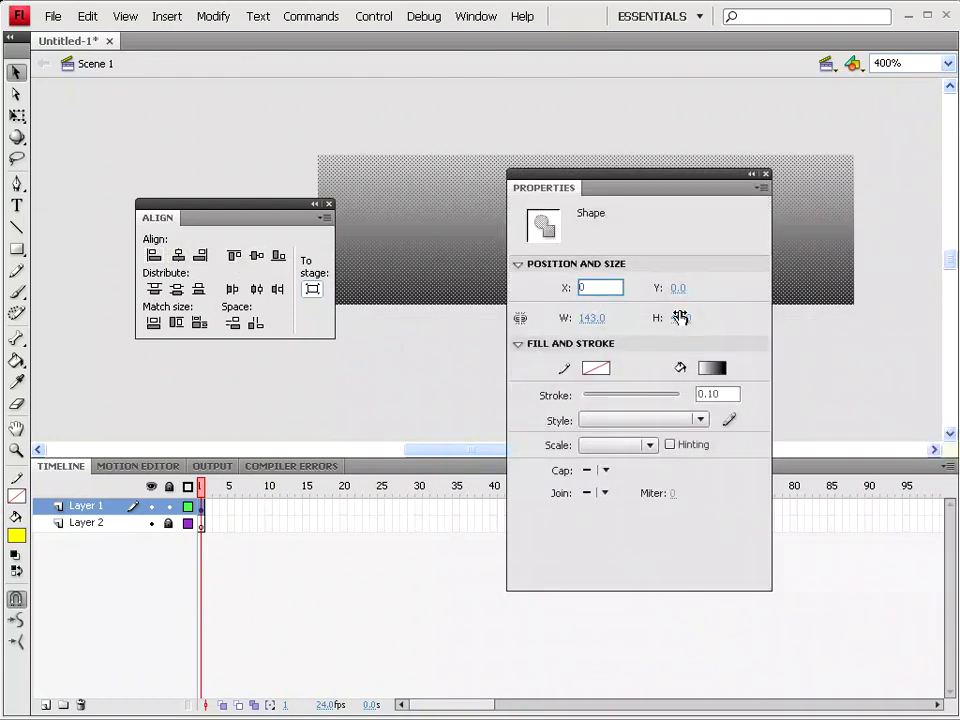
left_click(678, 288)
left_click(590, 318)
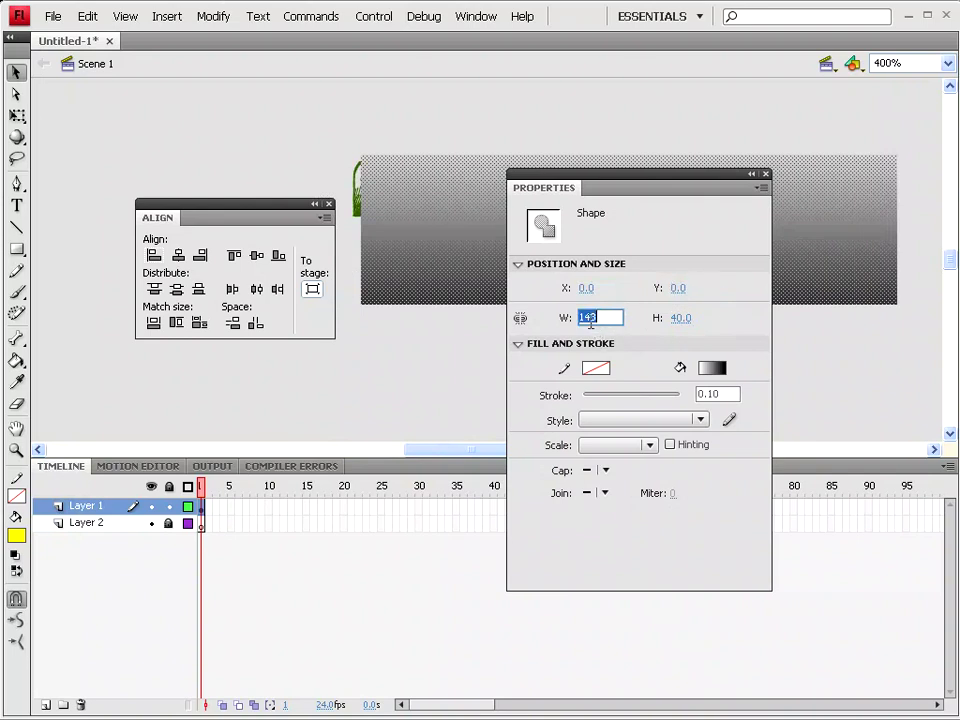
type("120")
key("Return")
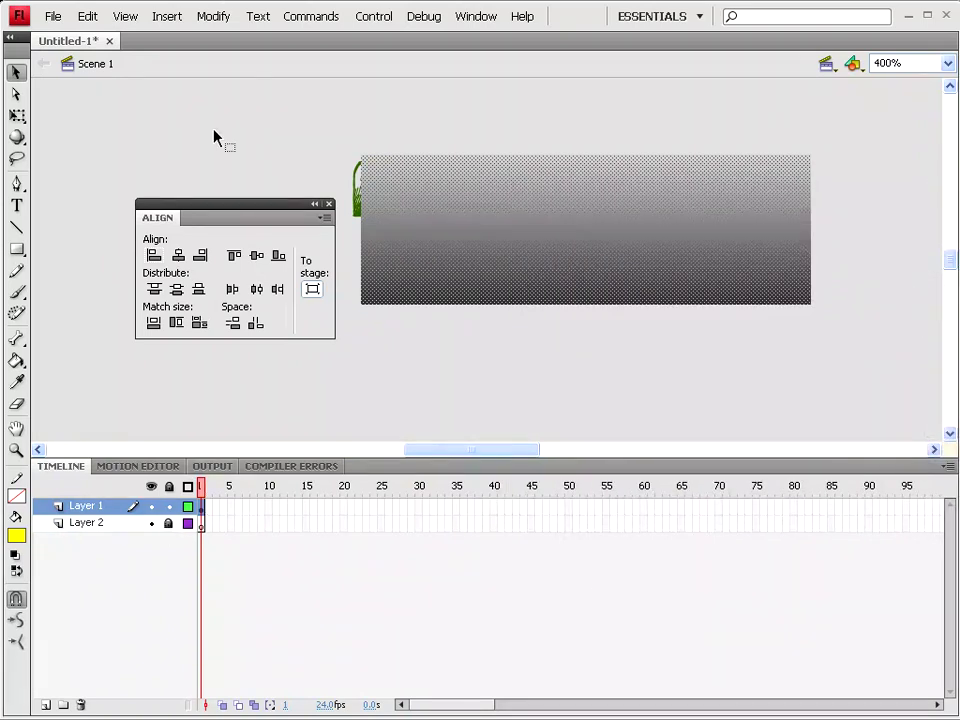
Step: Move the gradient background from Layer 1 to Layer 2 with cut and paste in place
left_click(88, 17)
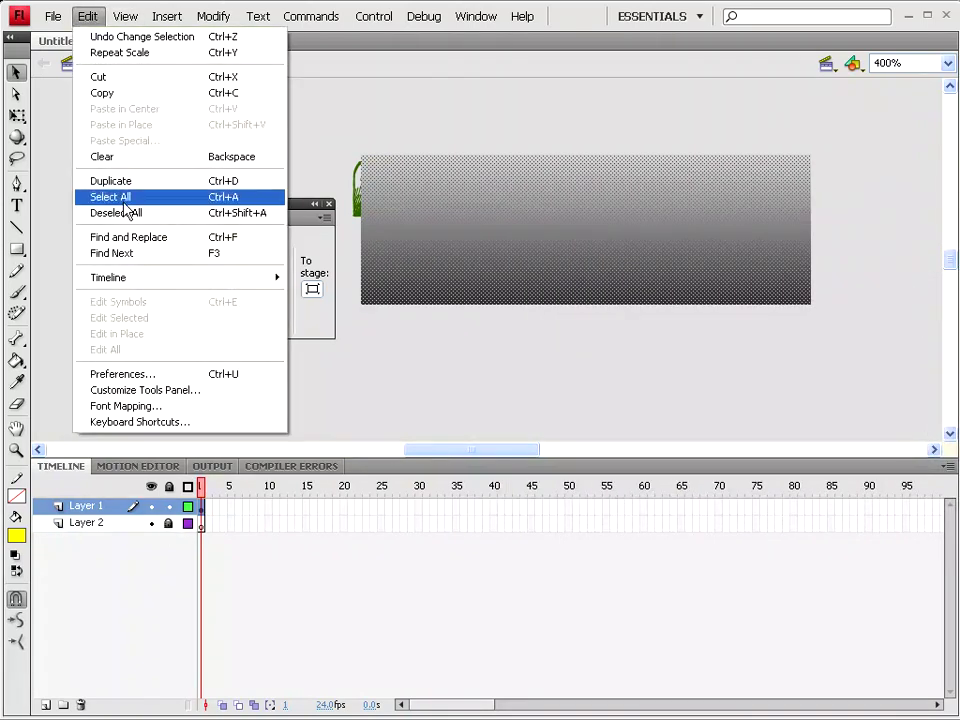
left_click(258, 164)
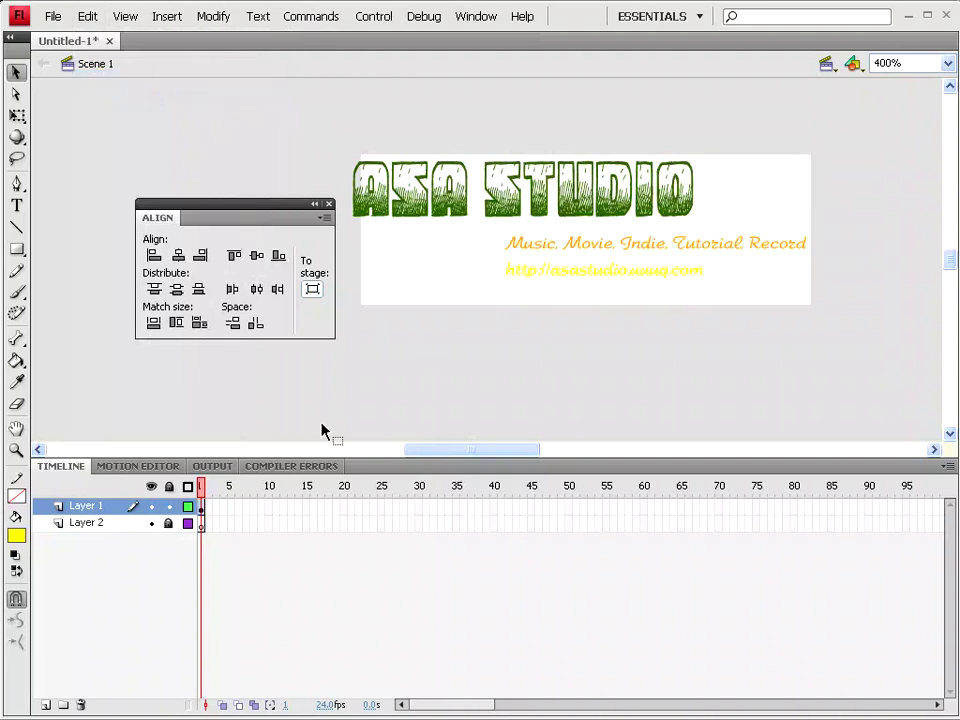
left_click(204, 529)
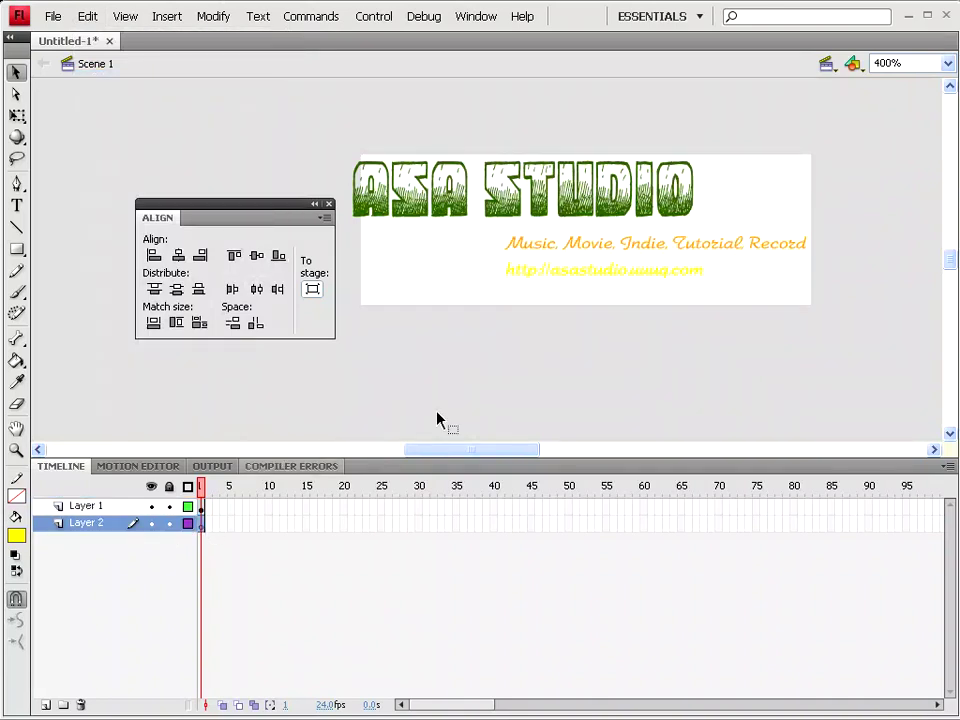
left_click(87, 16)
left_click(120, 125)
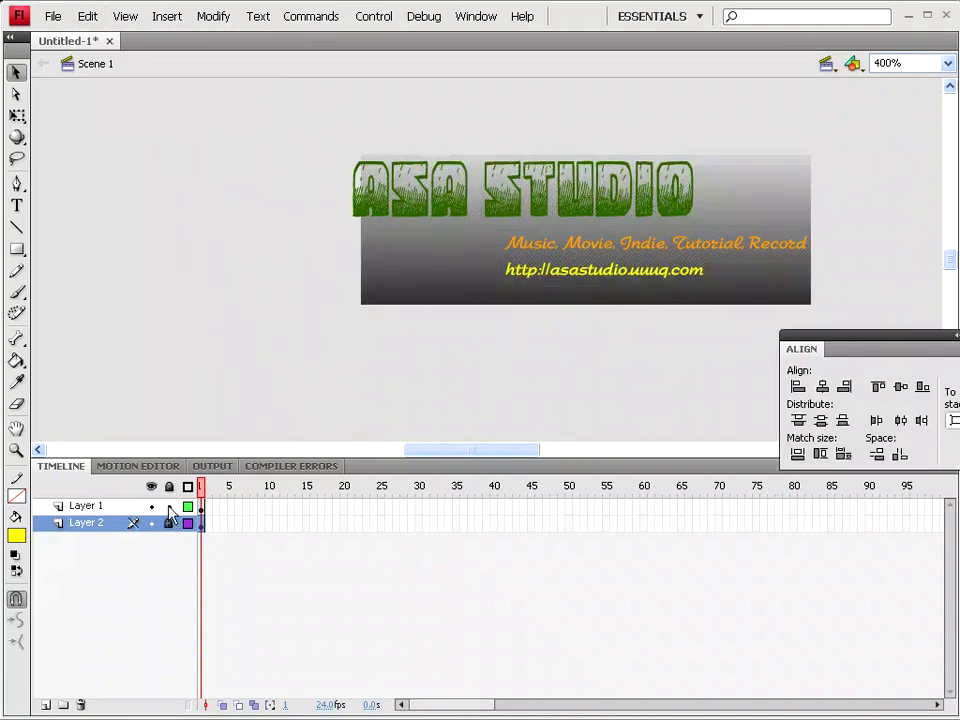
Step: Centre the web address, tagline and ASA STUDIO title horizontally on the banner
left_click_drag(511, 204, 533, 204)
left_click(822, 386)
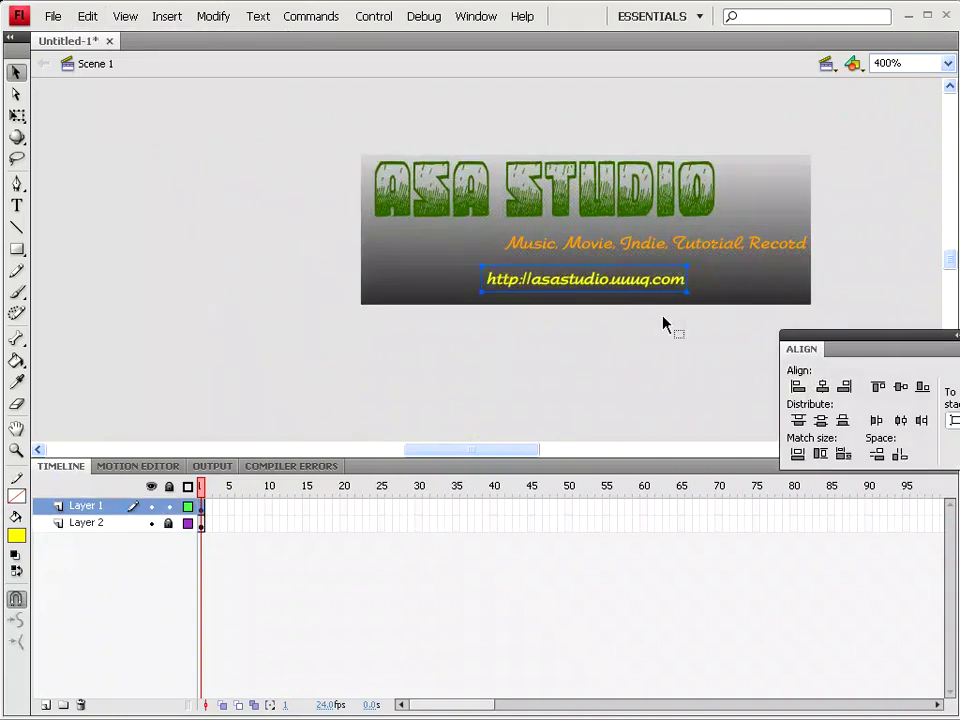
left_click(646, 247)
left_click(822, 386)
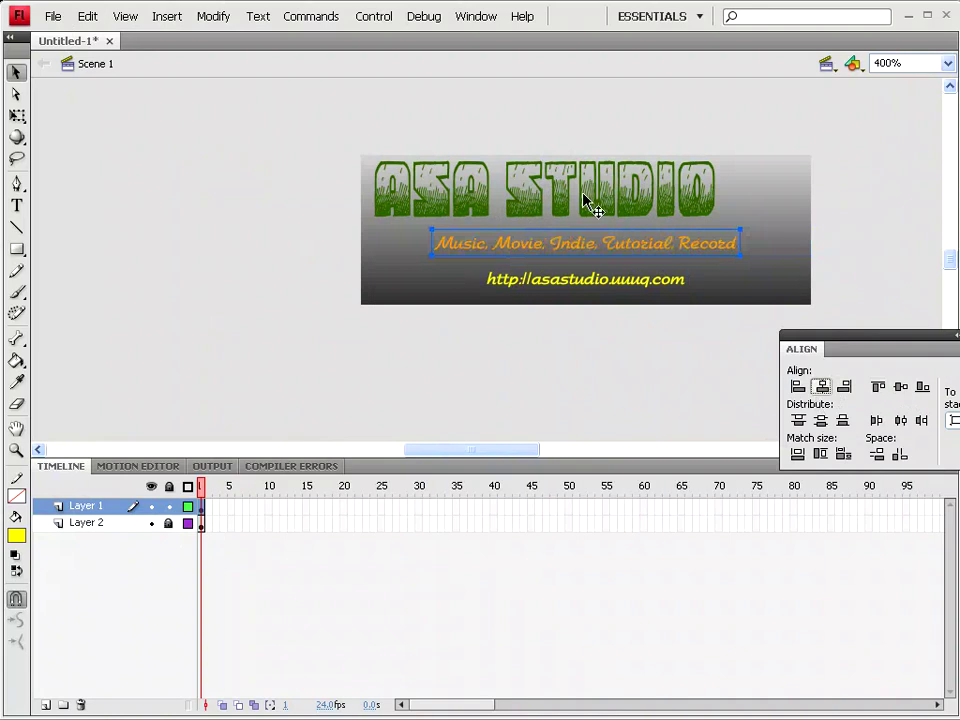
left_click(590, 205)
left_click(822, 386)
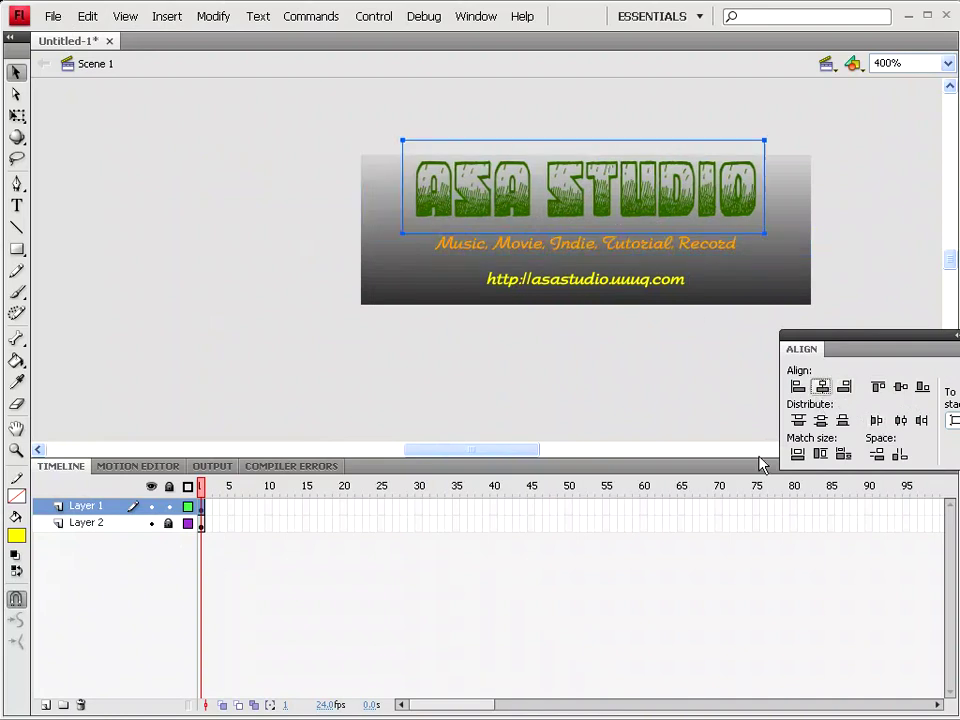
key("ctrl+k")
left_click(563, 257)
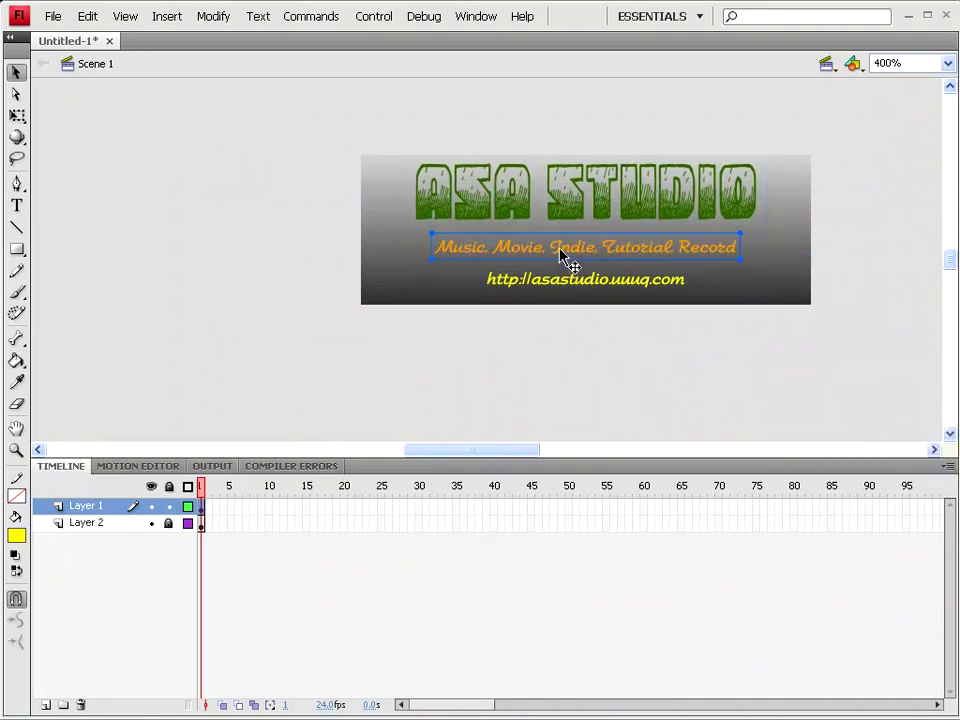
Step: Convert the tagline text to a Movie Clip symbol, typing a new symbol name
right_click(562, 258)
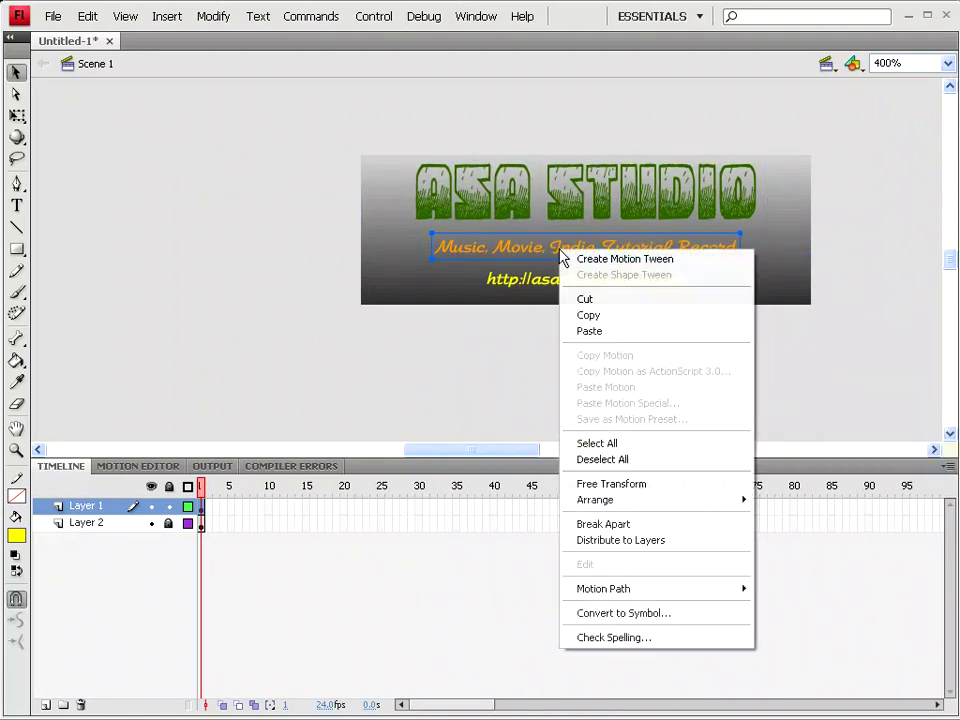
left_click(658, 618)
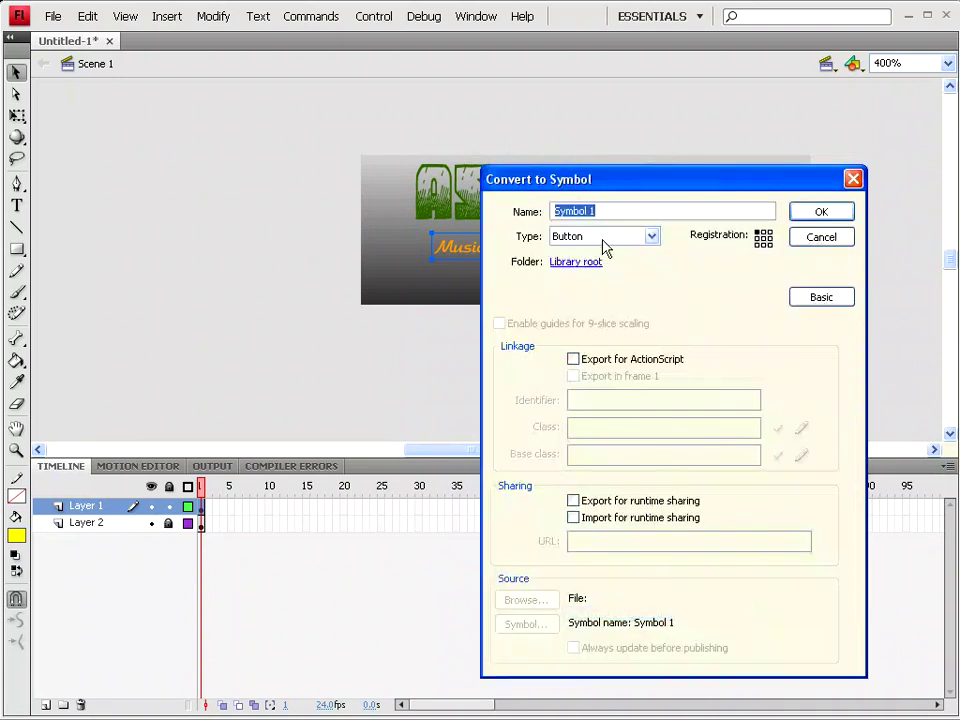
left_click(652, 240)
left_click(630, 250)
left_click(620, 211)
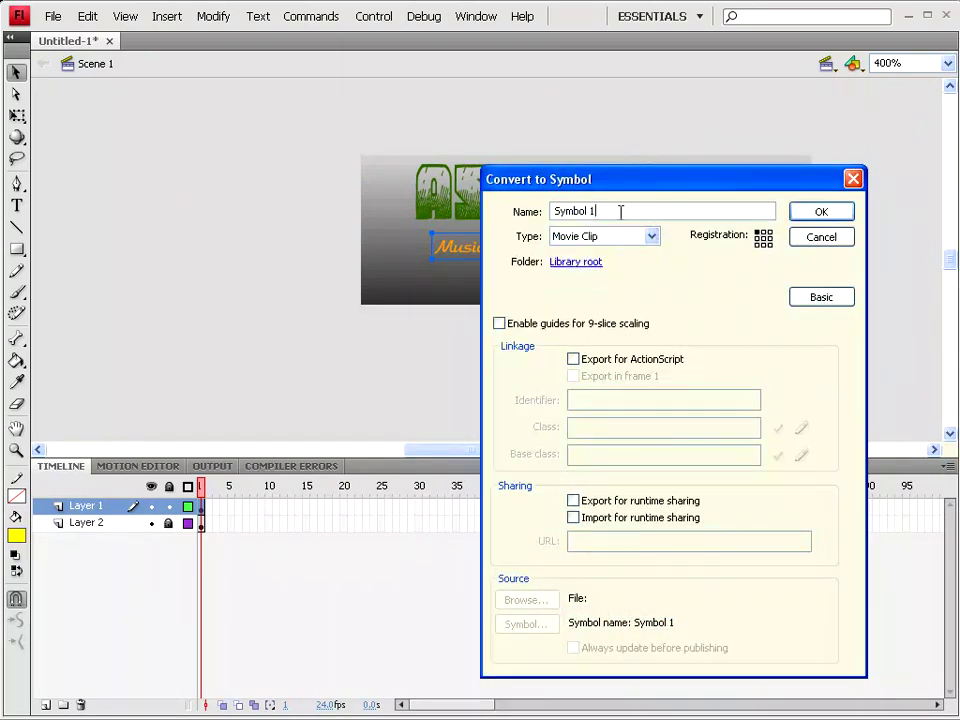
left_click_drag(627, 210, 519, 226)
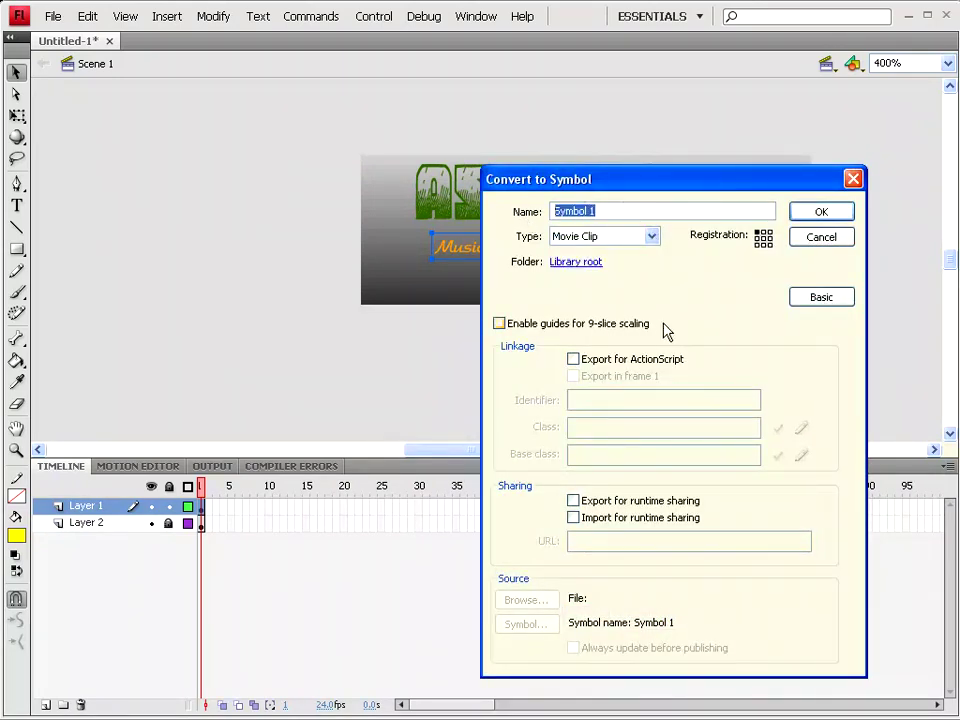
type("dduops")
left_click(835, 212)
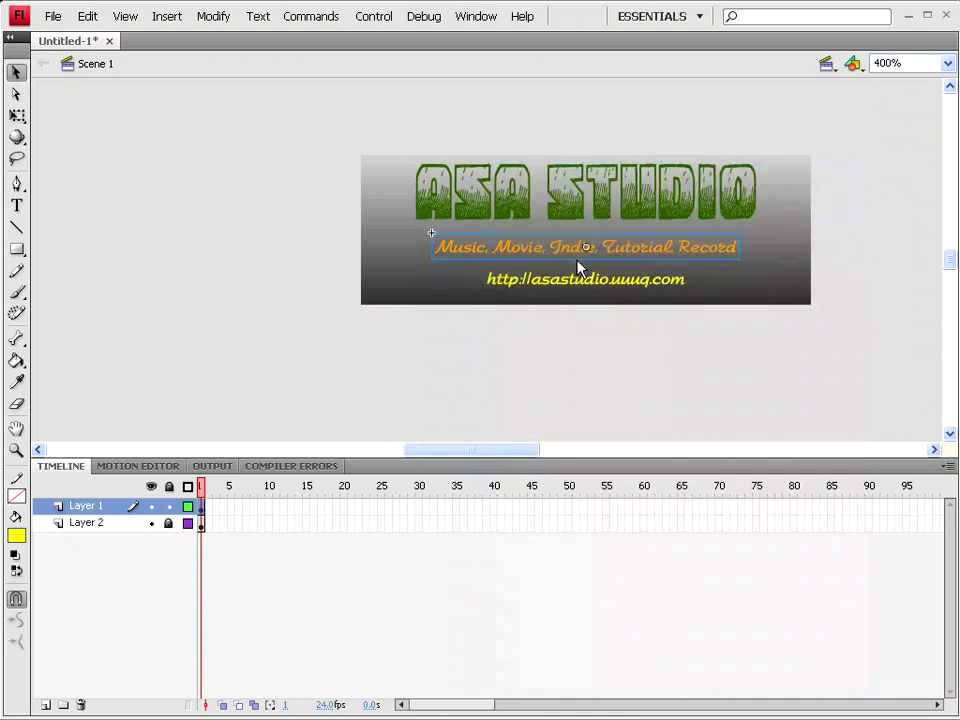
Step: Inside the tagline symbol, create a classic tween from frame 1 with the text moved down at keyframe 10
double_click(563, 255)
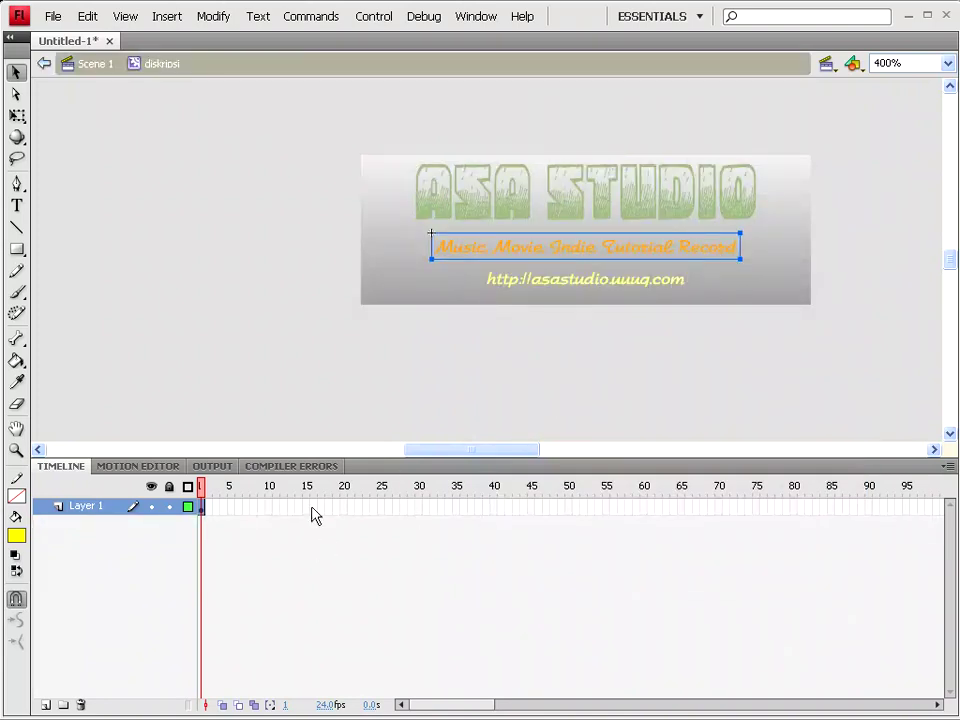
right_click(201, 508)
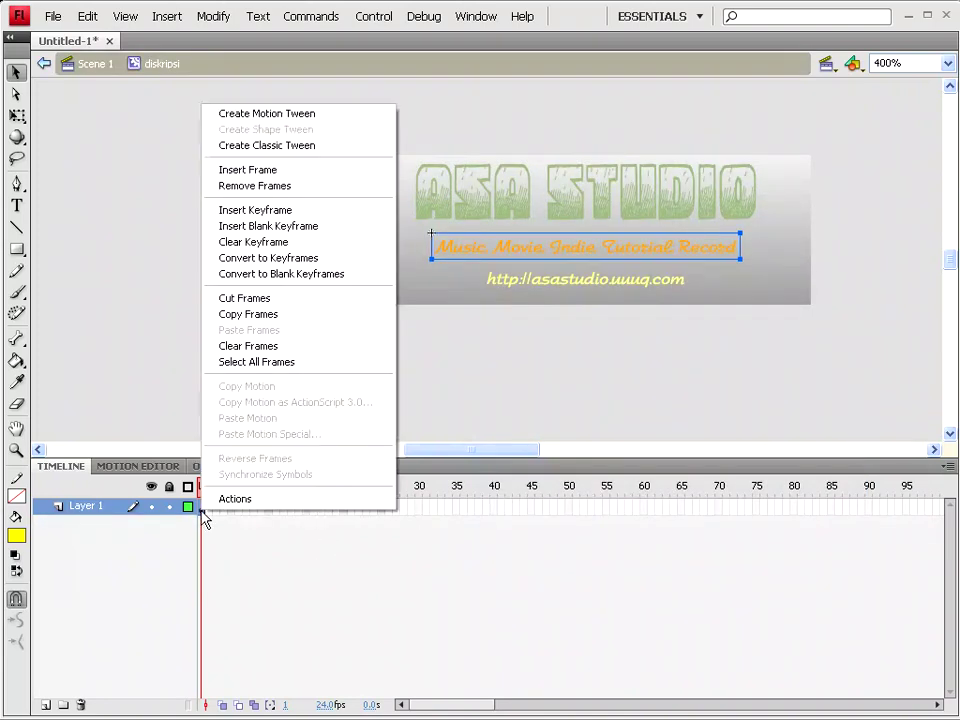
left_click(295, 148)
left_click(268, 508)
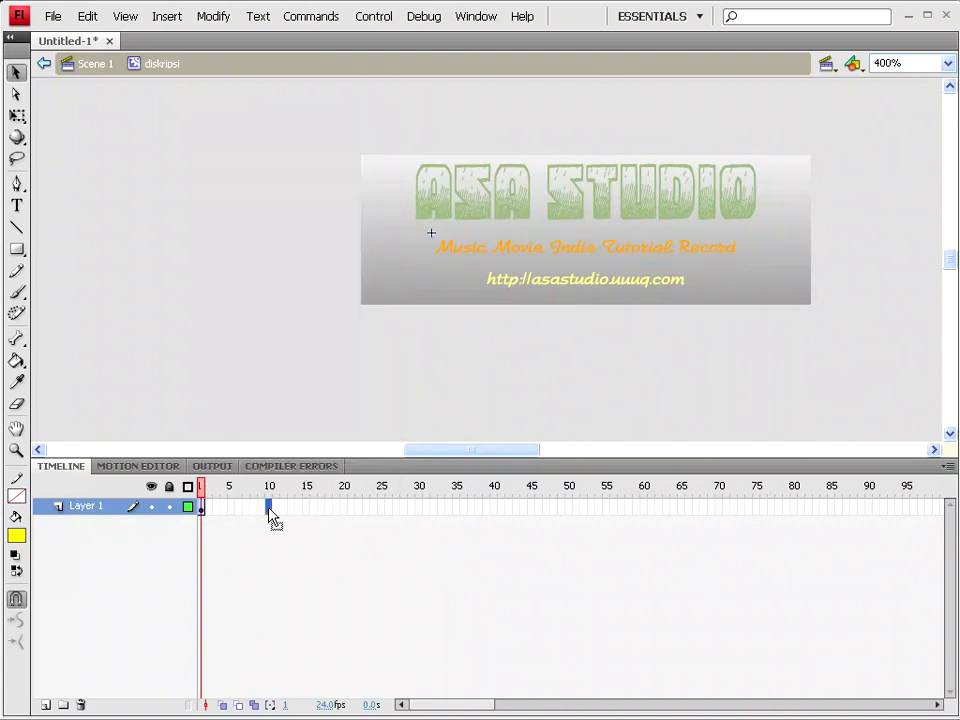
right_click(271, 518)
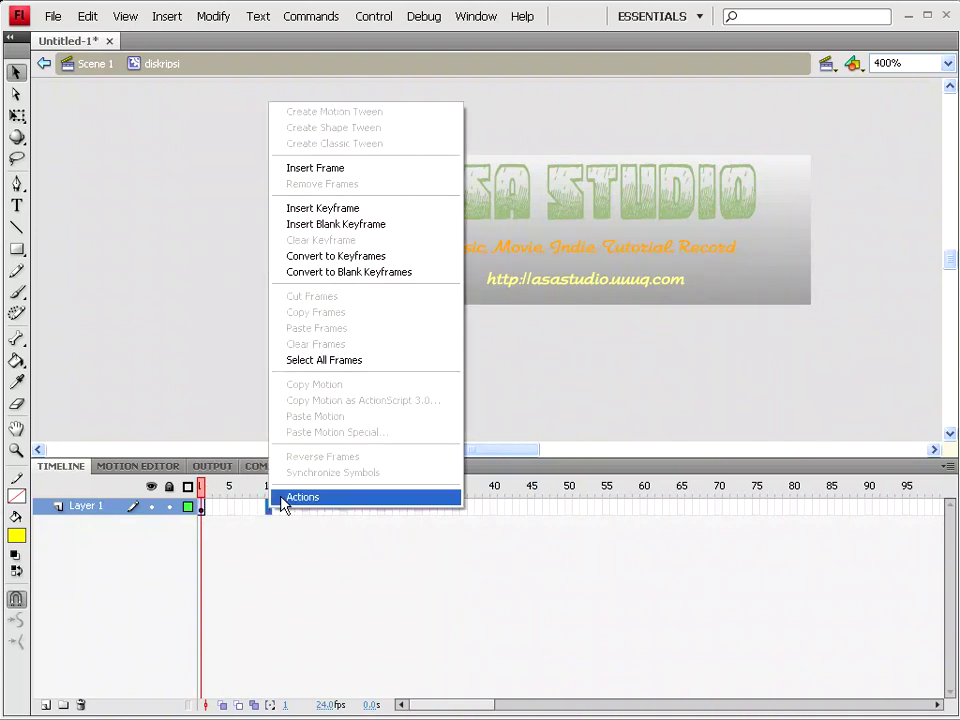
left_click(325, 210)
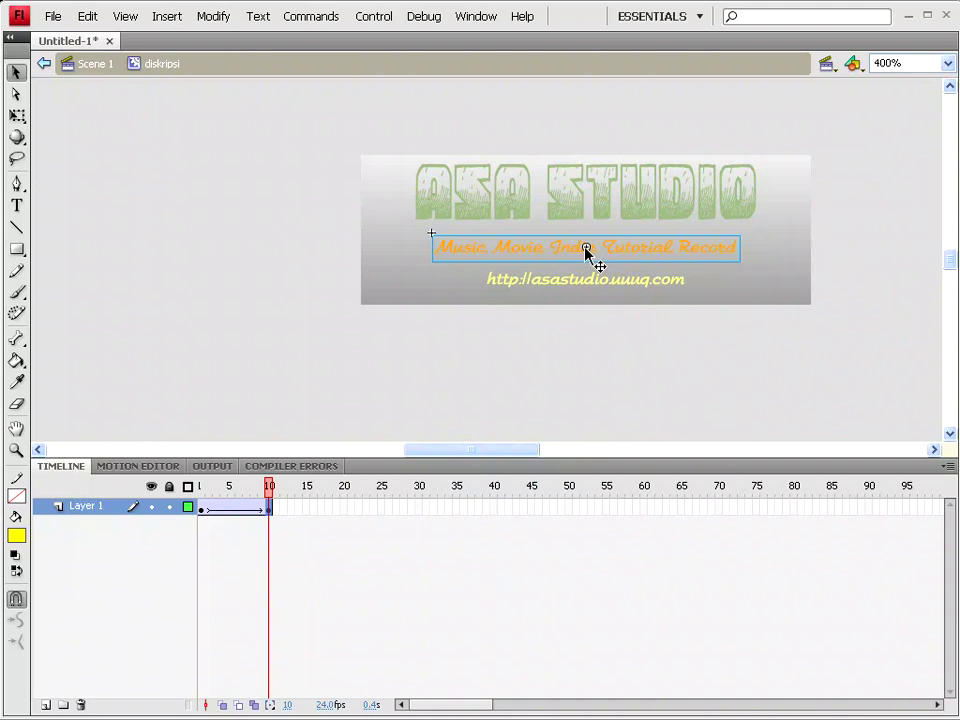
left_click_drag(587, 250, 587, 308)
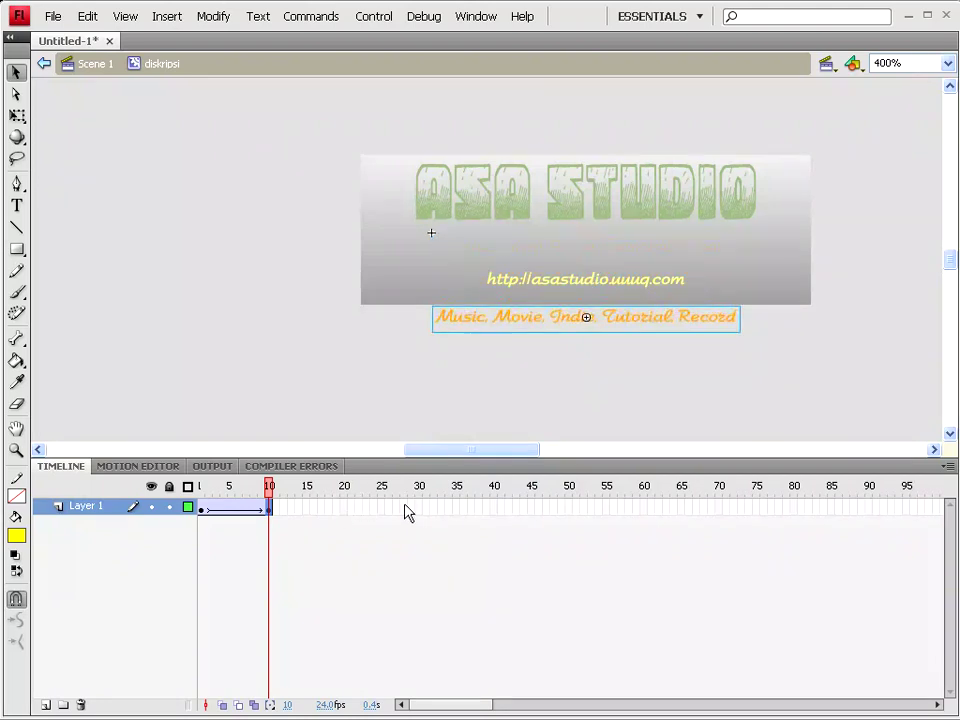
Step: Add a keyframe at frame 20 holding a copy of frame 1 so the tagline returns
left_click(343, 509)
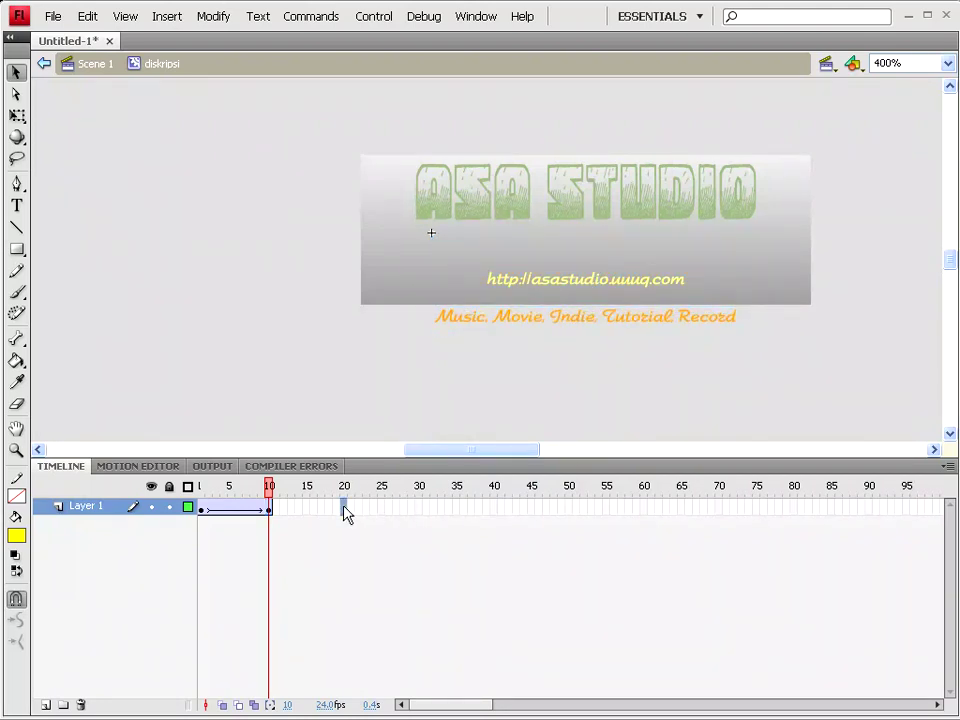
right_click(343, 509)
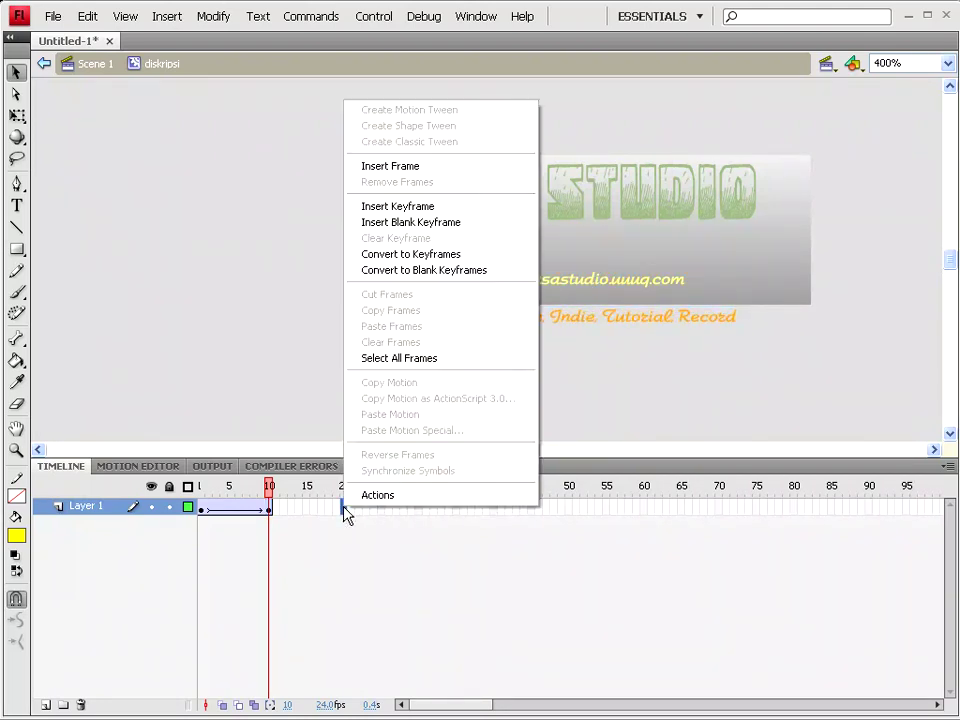
left_click(400, 207)
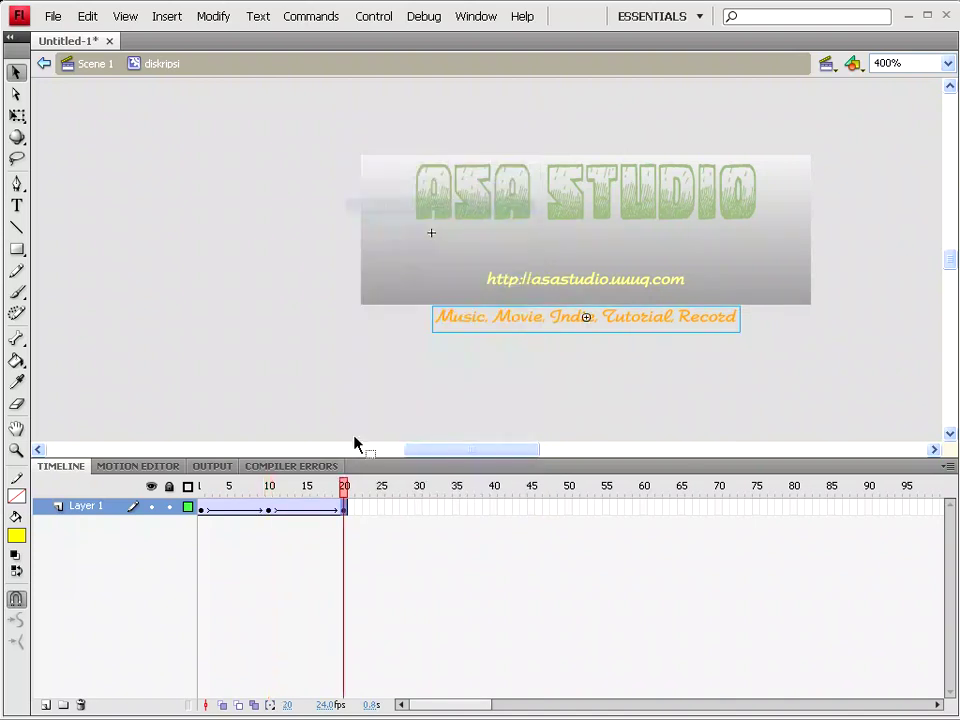
left_click(203, 510)
right_click(203, 510)
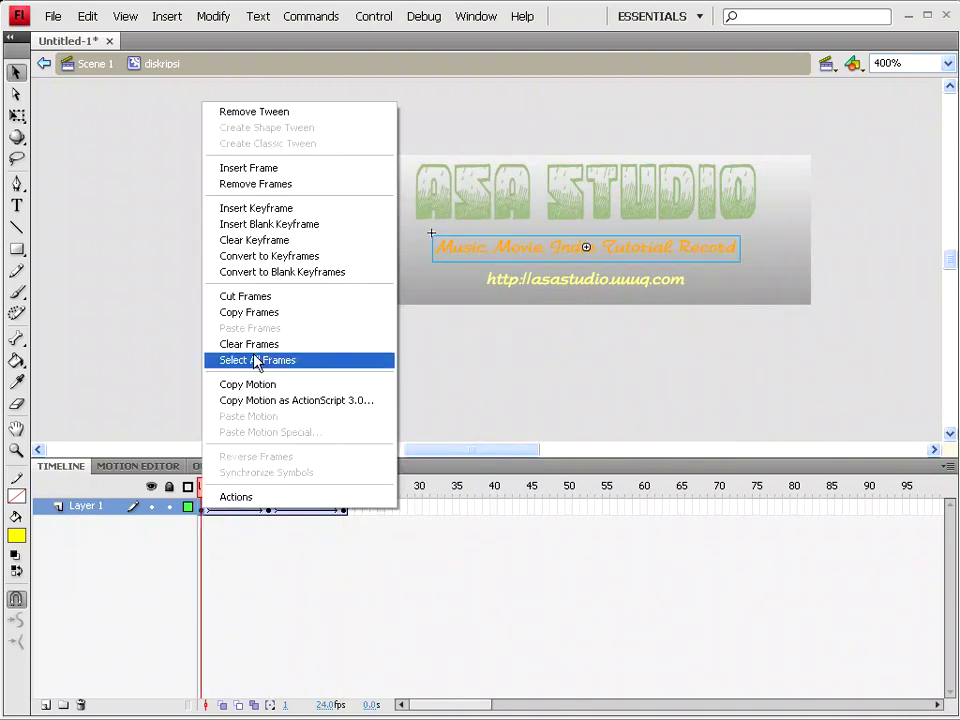
left_click(257, 313)
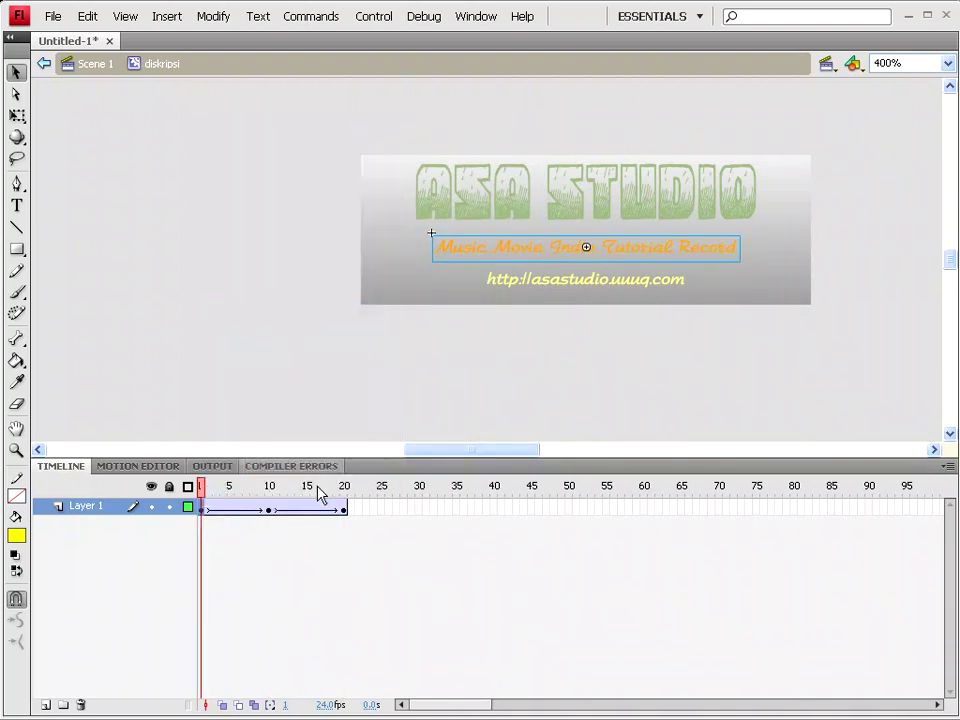
left_click(344, 508)
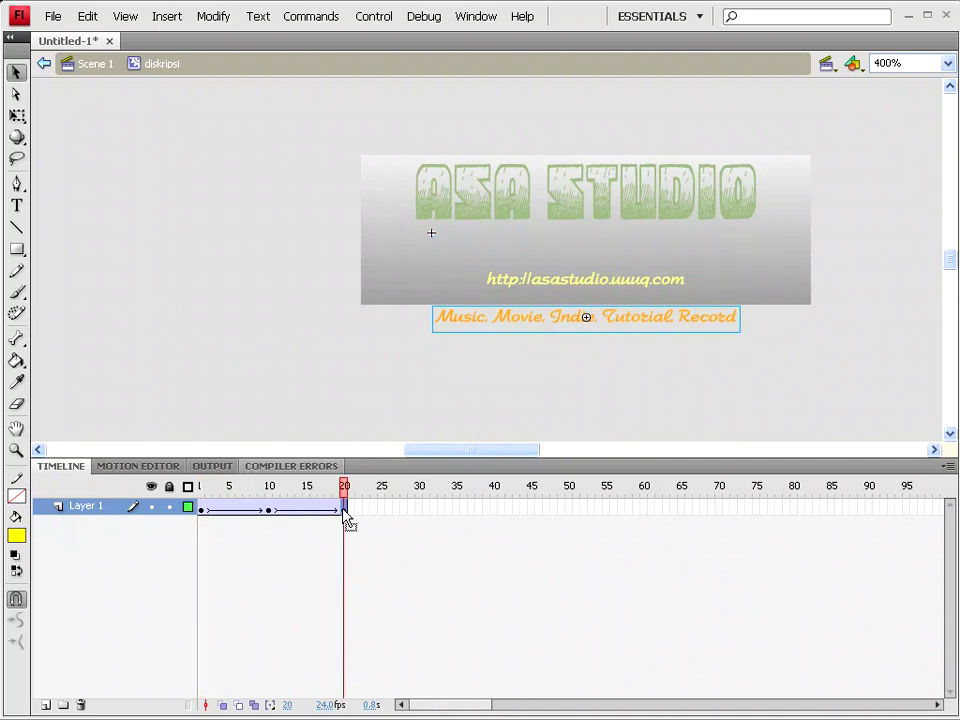
right_click(344, 508)
left_click(390, 328)
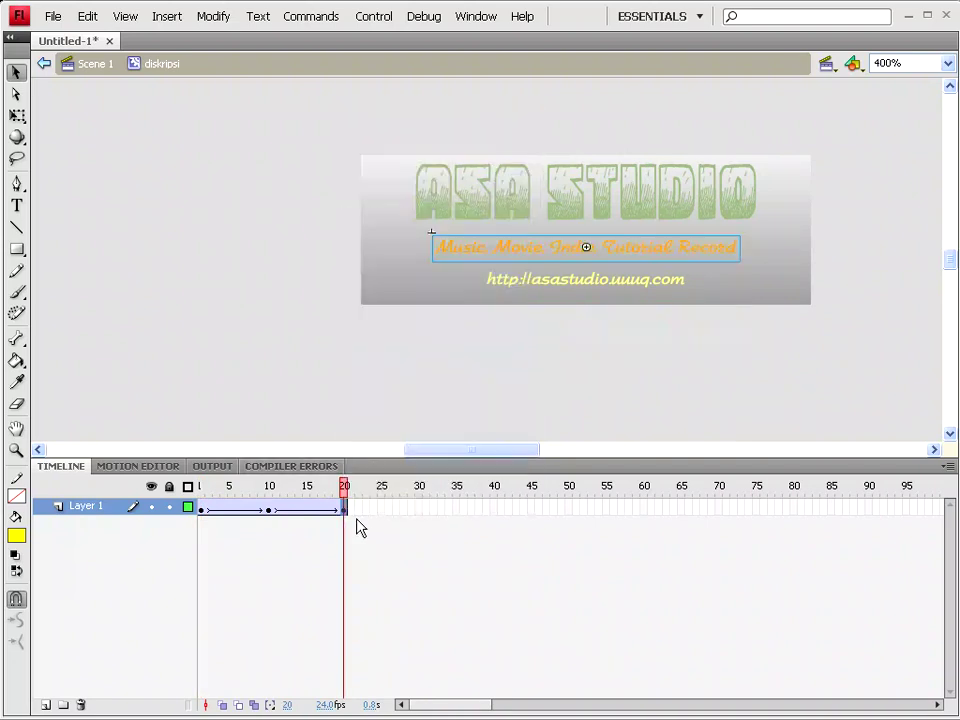
mouse_move(344, 488)
left_mouse_down()
mouse_move(200, 490)
mouse_move(360, 492)
mouse_move(200, 490)
left_mouse_up()
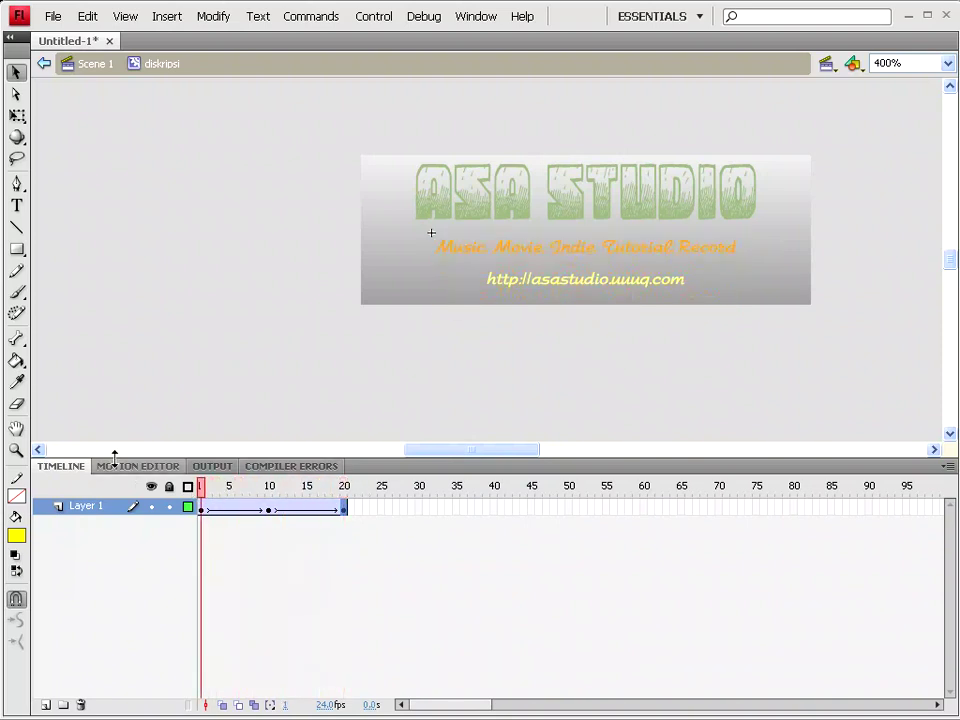
Step: Back in Scene 1, copy the banner background and add a new layer at the top
left_click(94, 64)
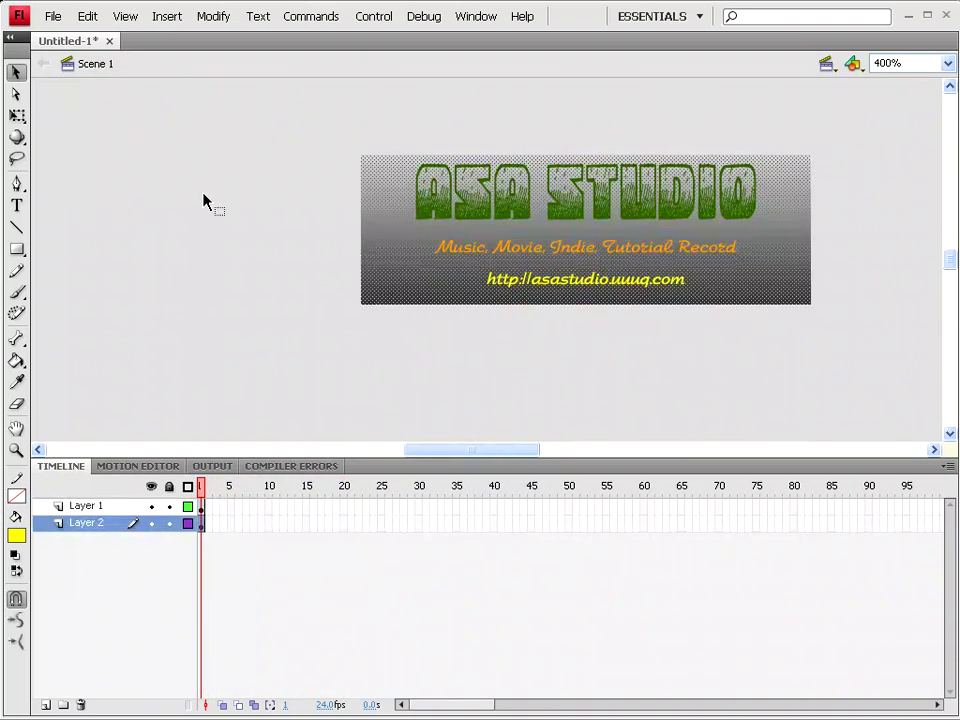
left_click(88, 16)
left_click(117, 93)
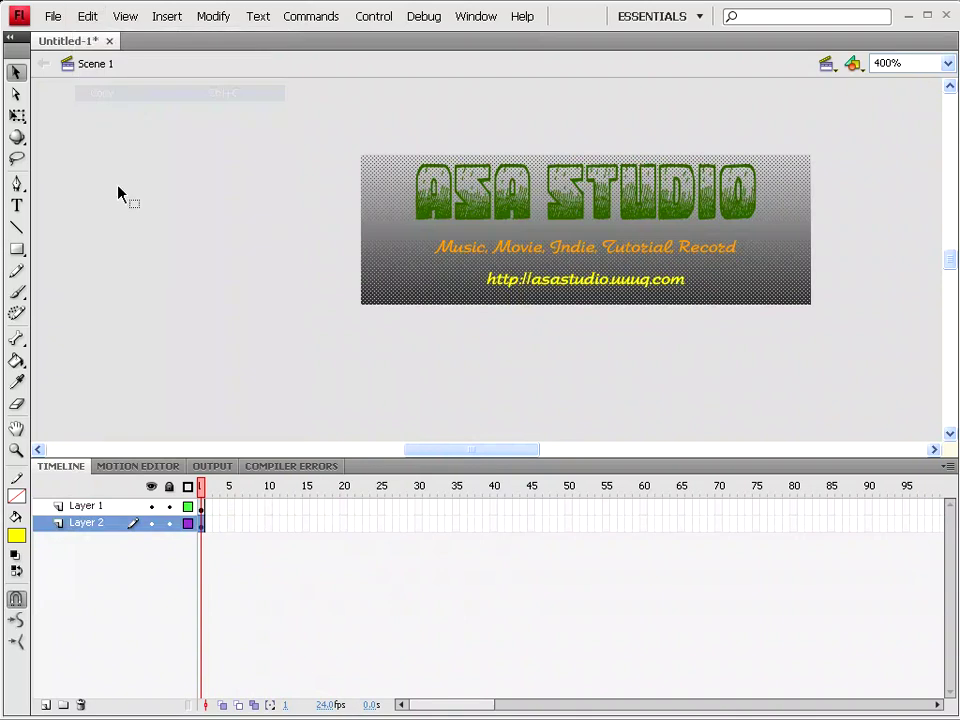
left_click(45, 705)
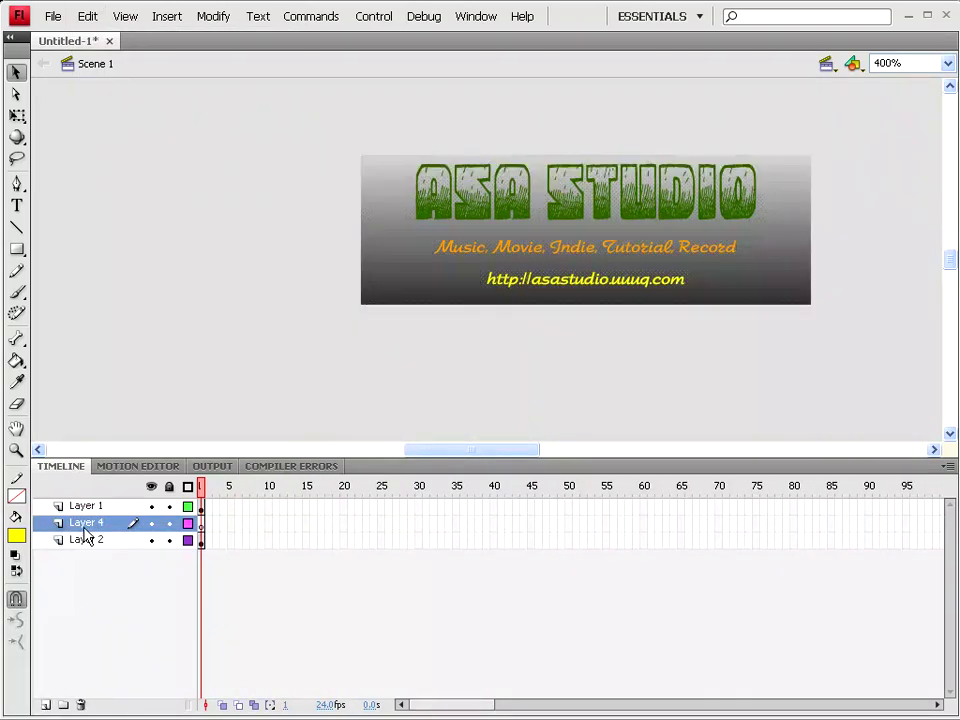
left_click_drag(86, 522, 75, 501)
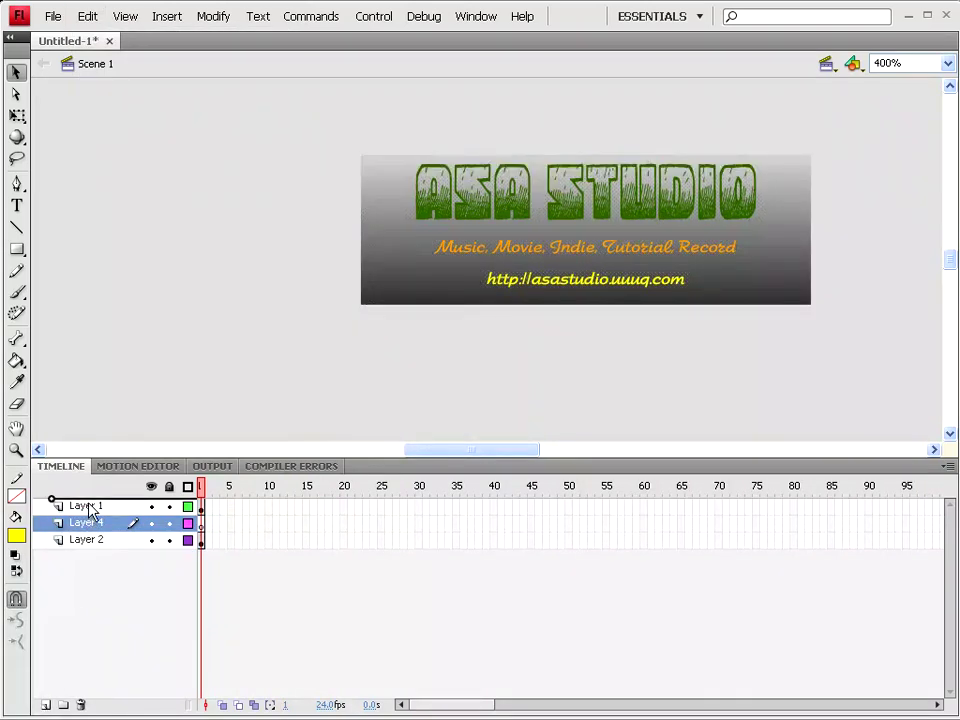
Step: Paste the background in place on the top layer and set its fill alpha to 0%
left_click(88, 16)
left_click(124, 125)
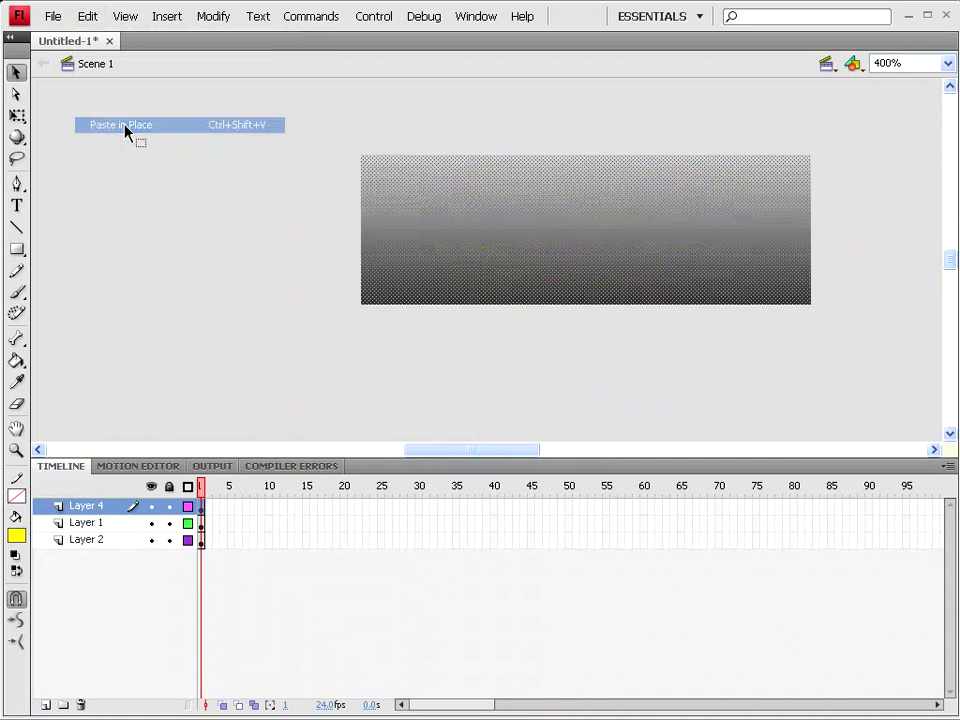
key("ctrl+F3")
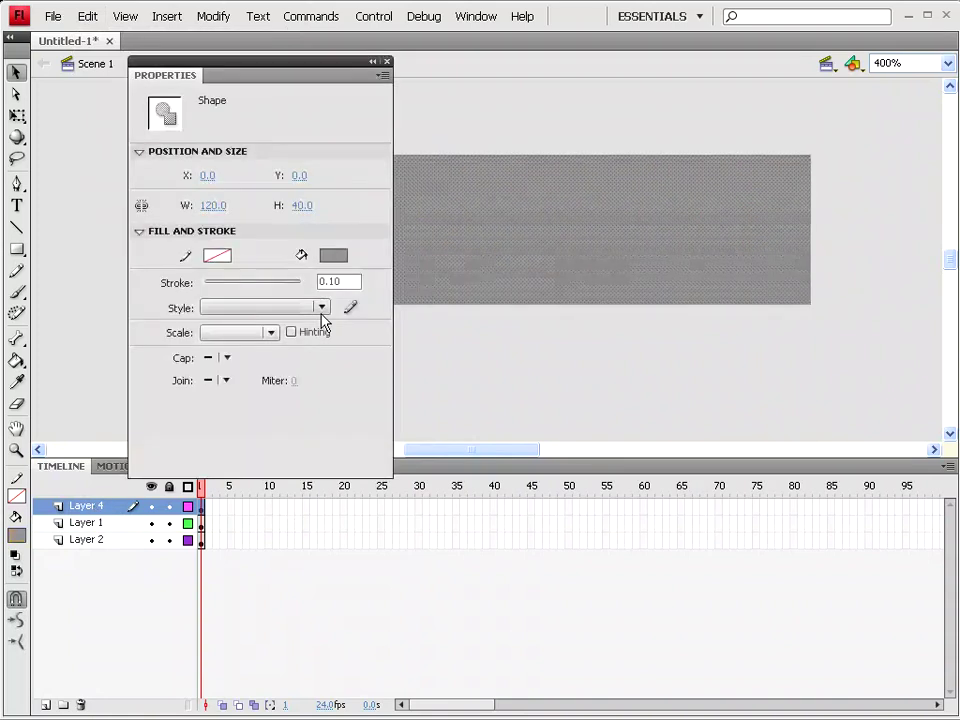
left_click(335, 262)
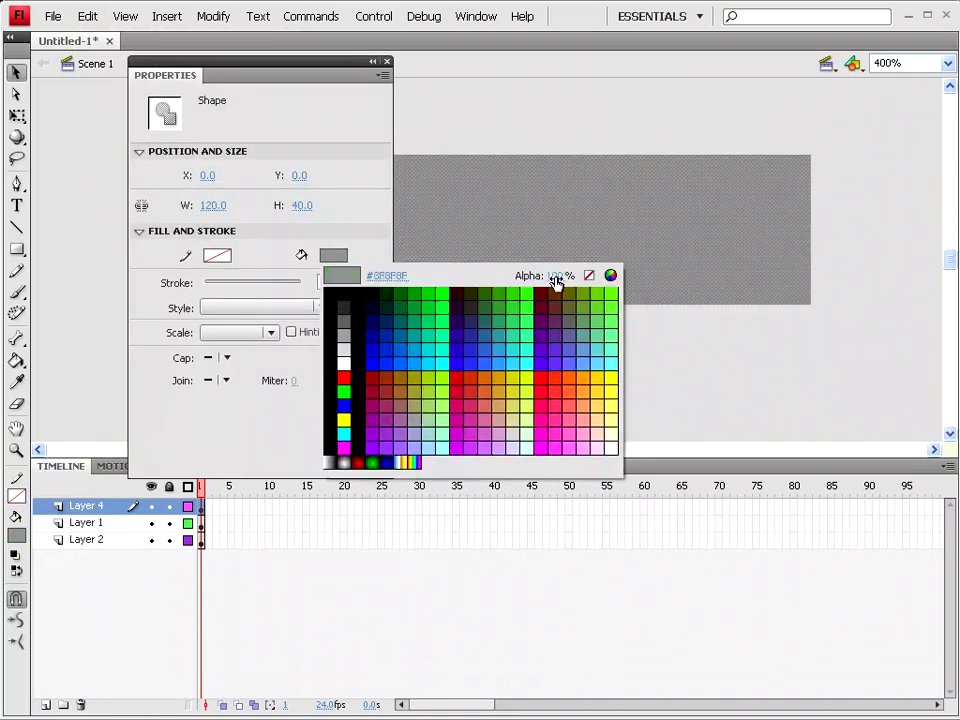
type("0")
key("Return")
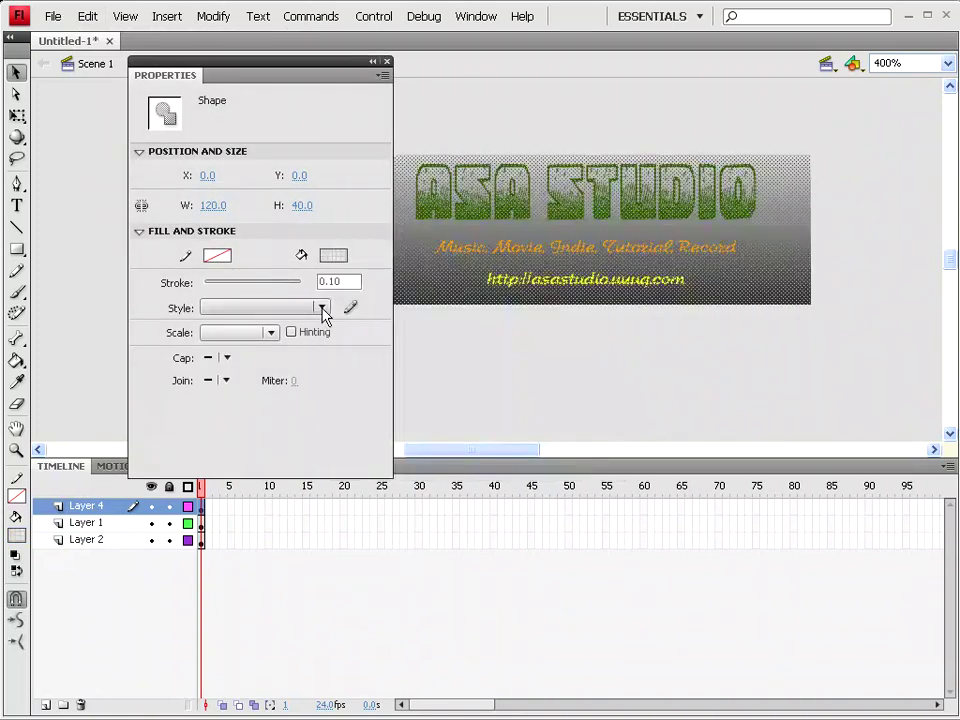
key("ctrl+F3")
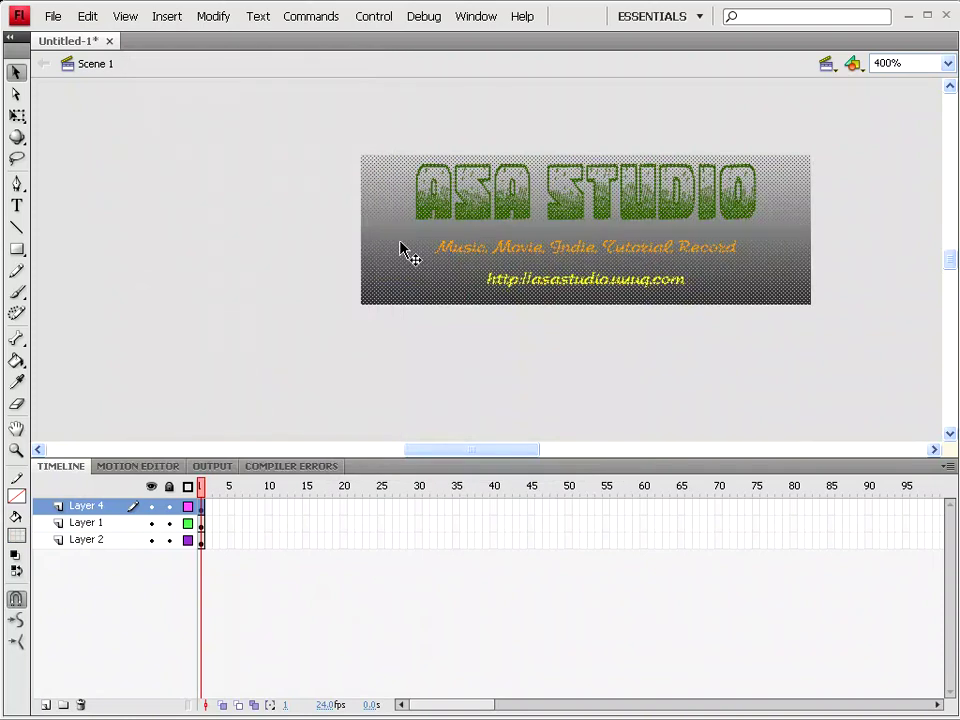
Step: Convert the banner artwork into a Button symbol named websiteku and enter it for editing
right_click(400, 248)
left_click(479, 580)
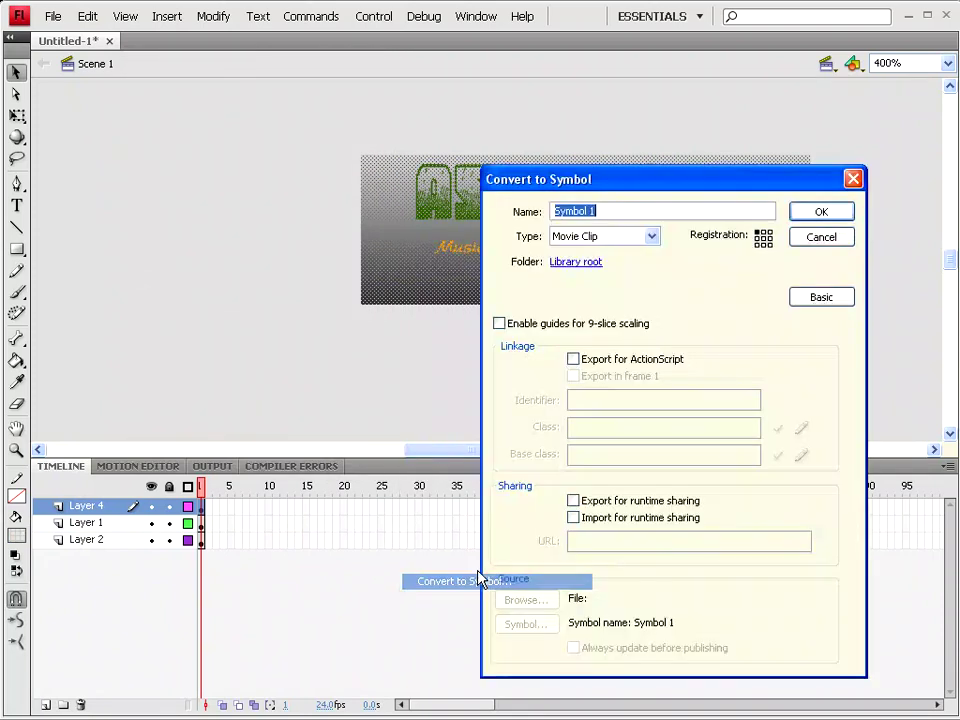
left_click(650, 237)
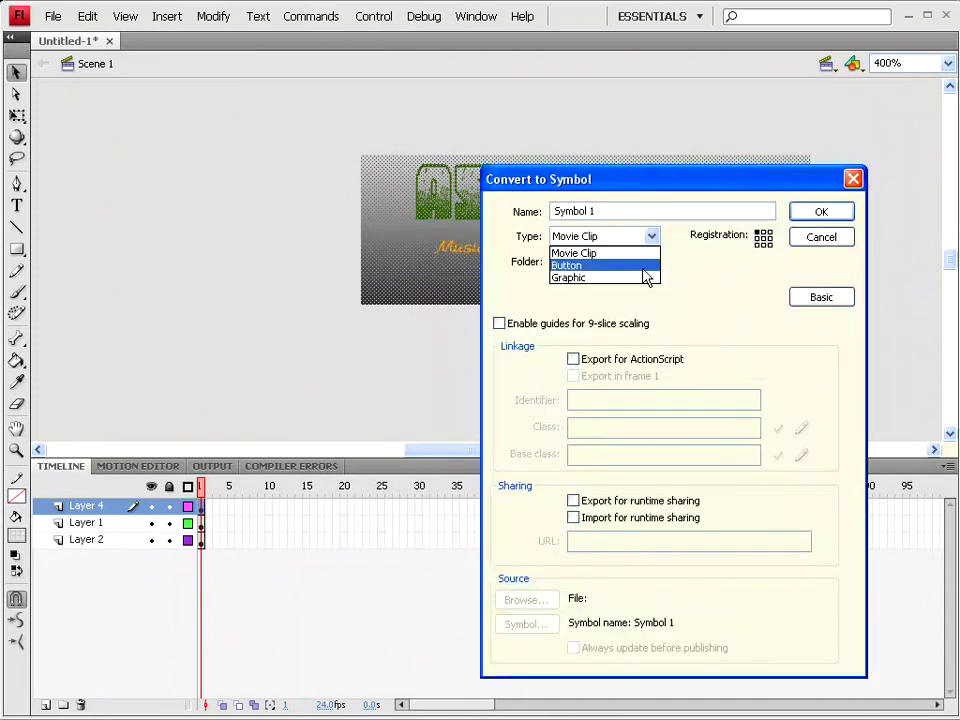
left_click(644, 267)
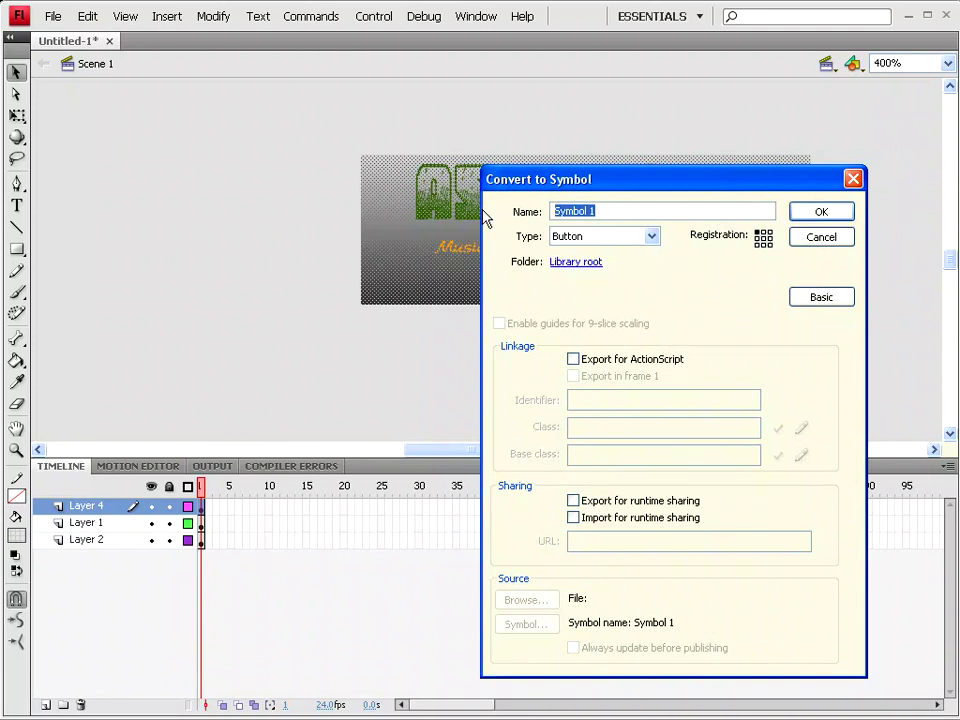
type("websiteku")
left_click(821, 213)
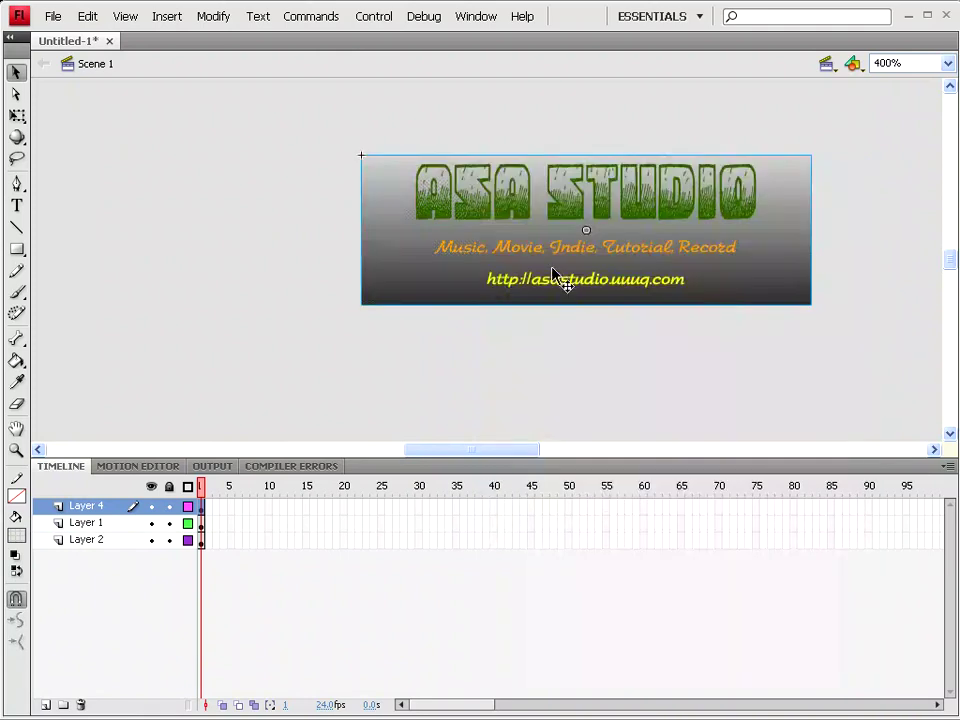
double_click(405, 237)
Step: Add keyframes to the button's Over and Down states
left_click(252, 510)
right_click(252, 512)
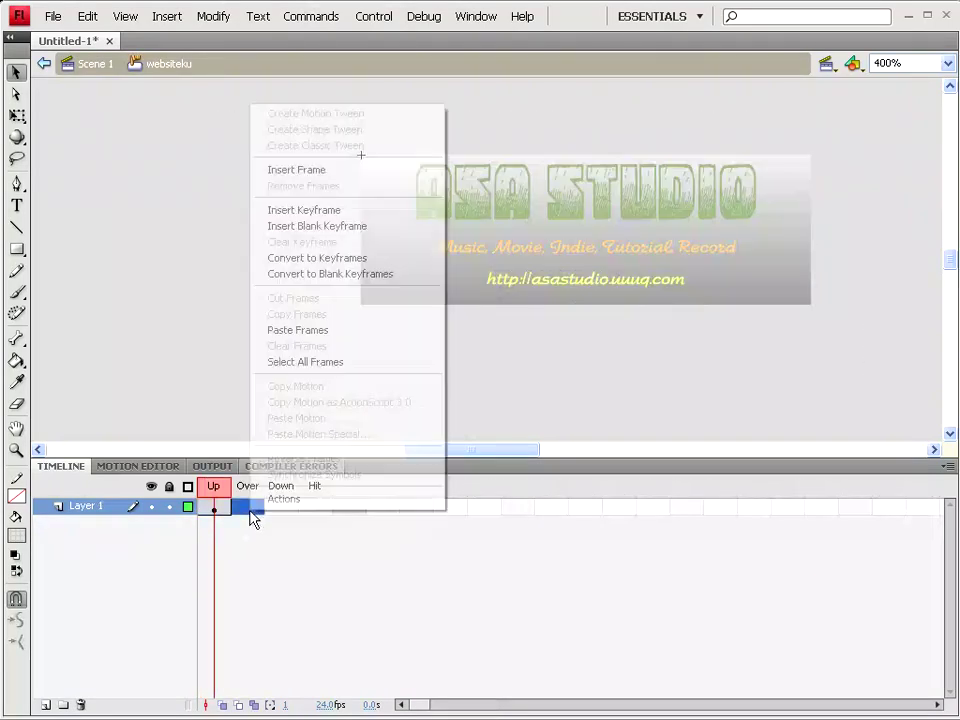
left_click(322, 212)
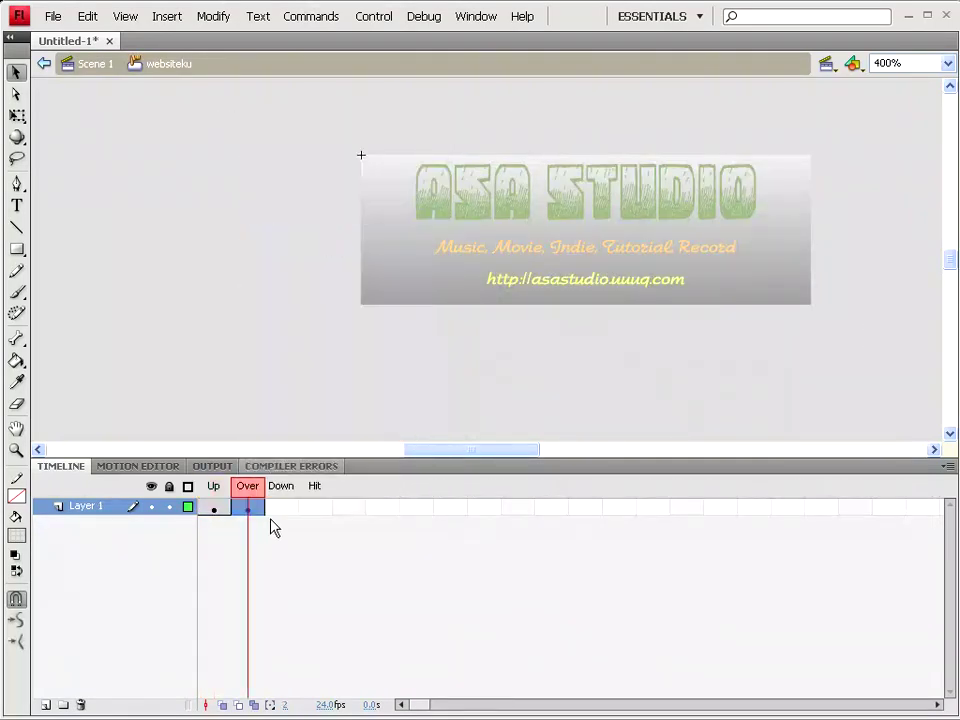
left_click(288, 512)
right_click(289, 516)
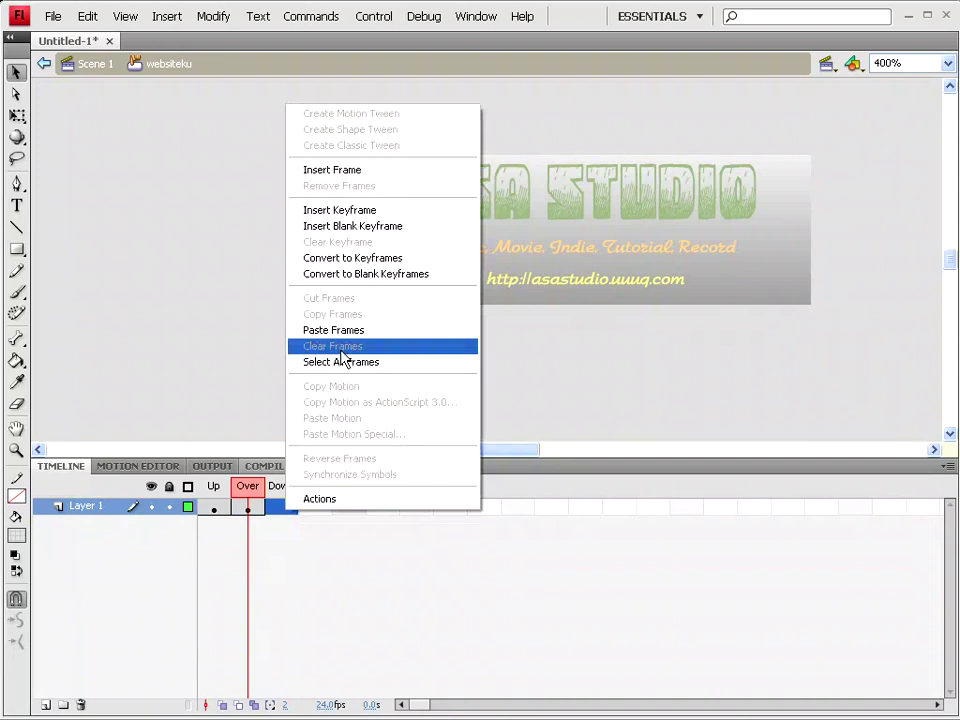
left_click(350, 212)
Step: Give the Over state's shape a faint, low-alpha pale cyan fill
left_click(252, 509)
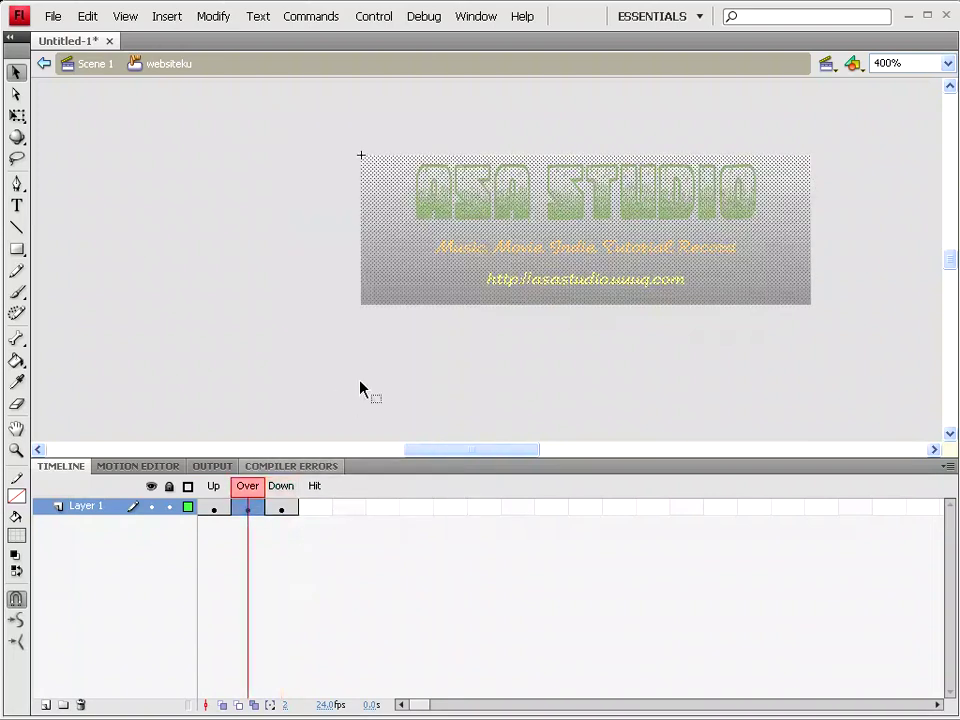
key("ctrl+F3")
left_click(564, 332)
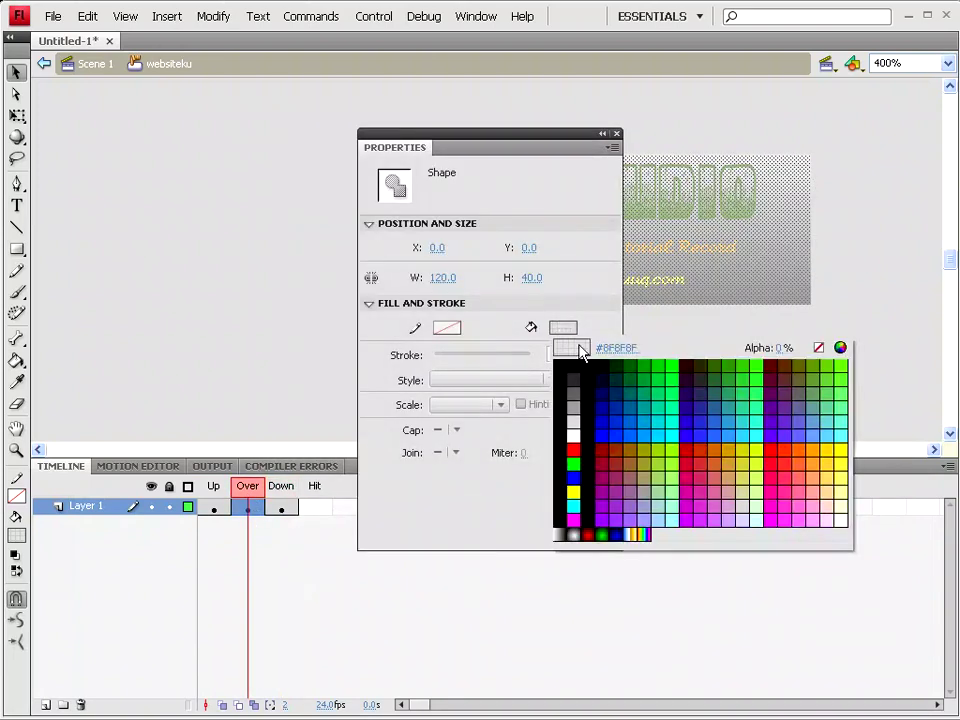
left_click_drag(778, 354, 793, 356)
left_click(563, 327)
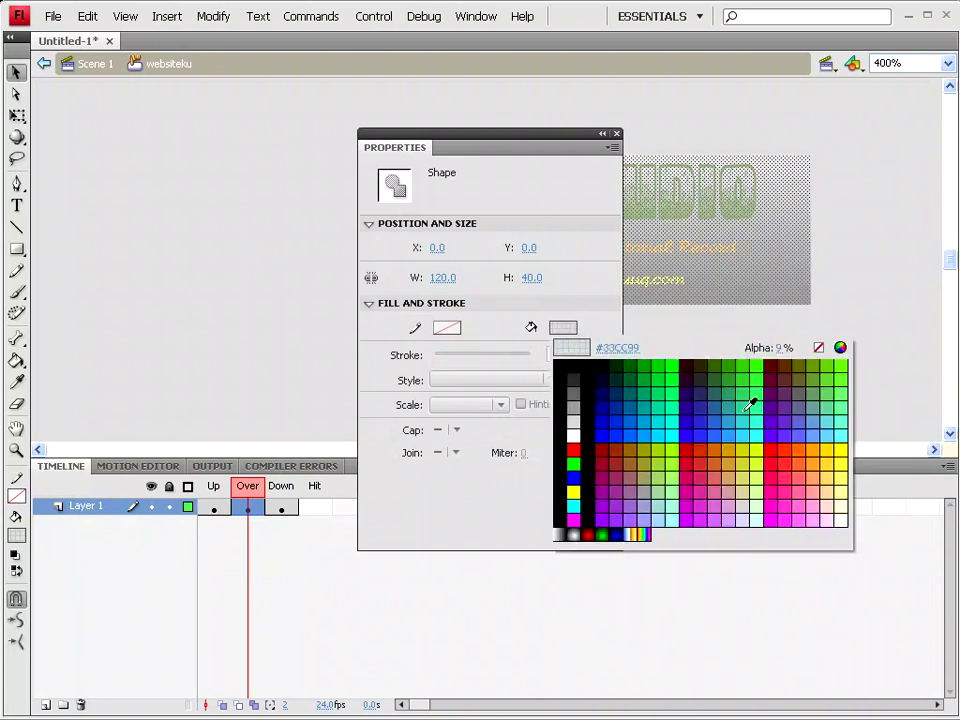
left_click(850, 428)
left_click_drag(493, 138, 693, 122)
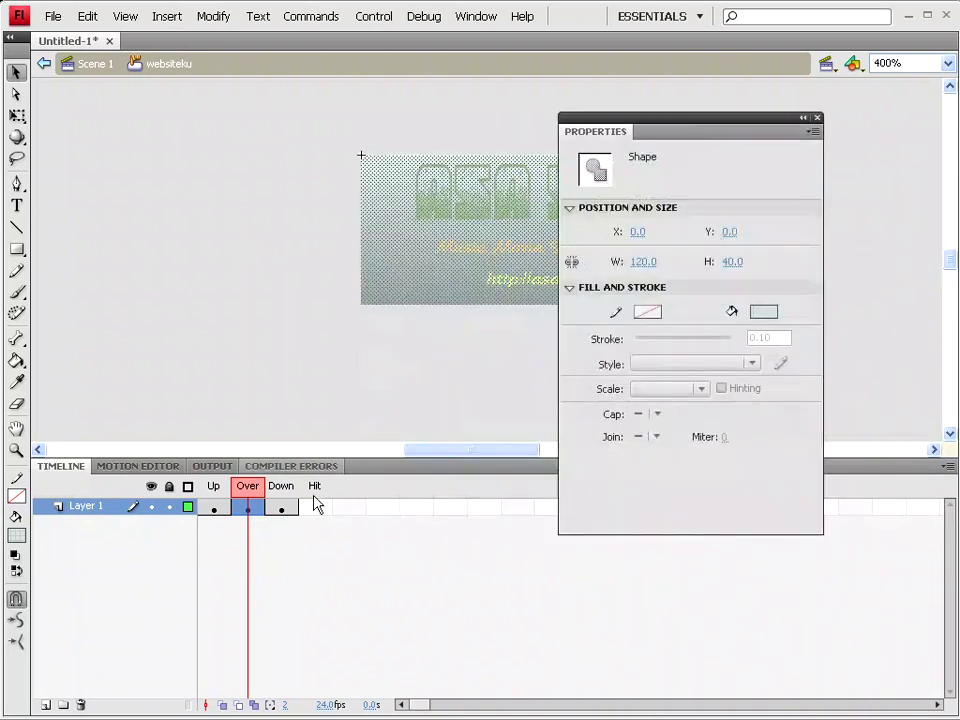
Step: Tint the Down state's shape yellow, then return to Scene 1 and open the Actions panel
left_click(281, 507)
left_click(381, 281)
left_click(763, 311)
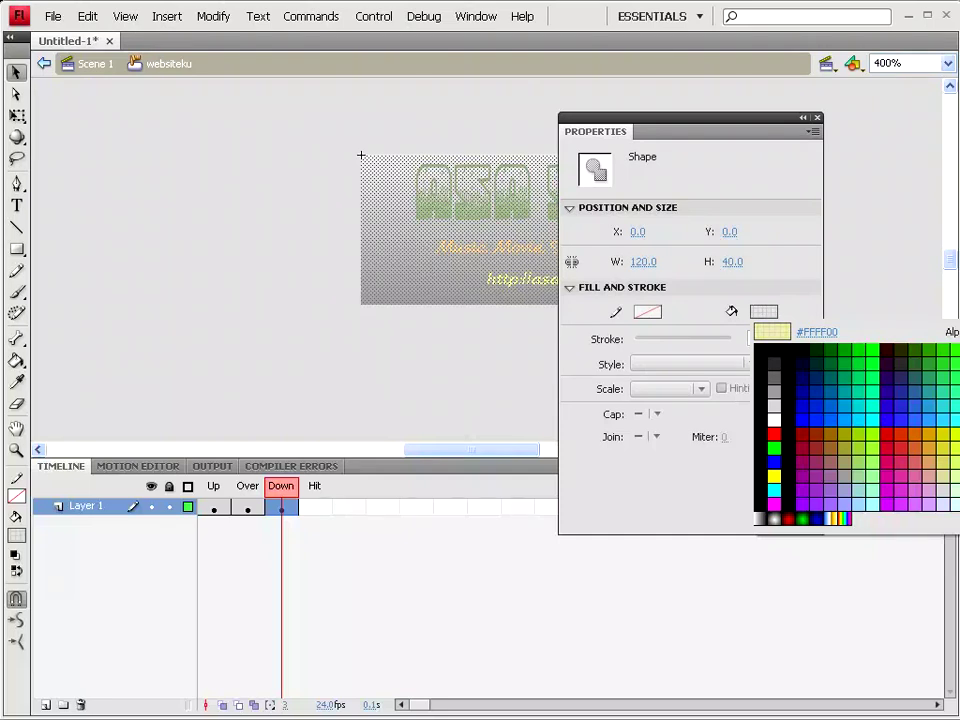
left_click(773, 476)
left_click(95, 63)
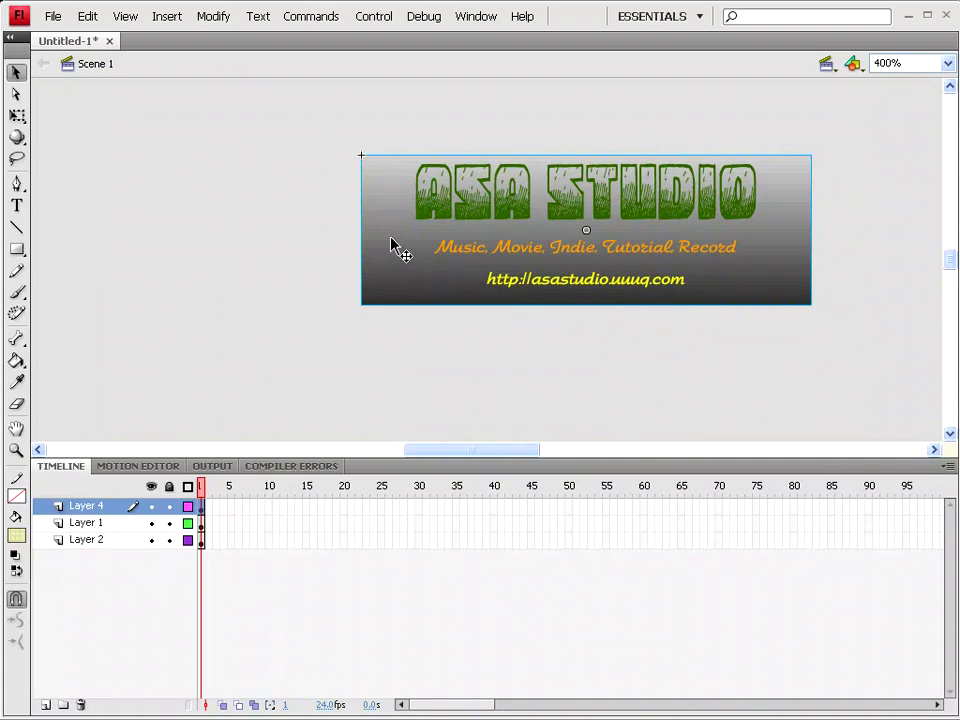
left_click(475, 16)
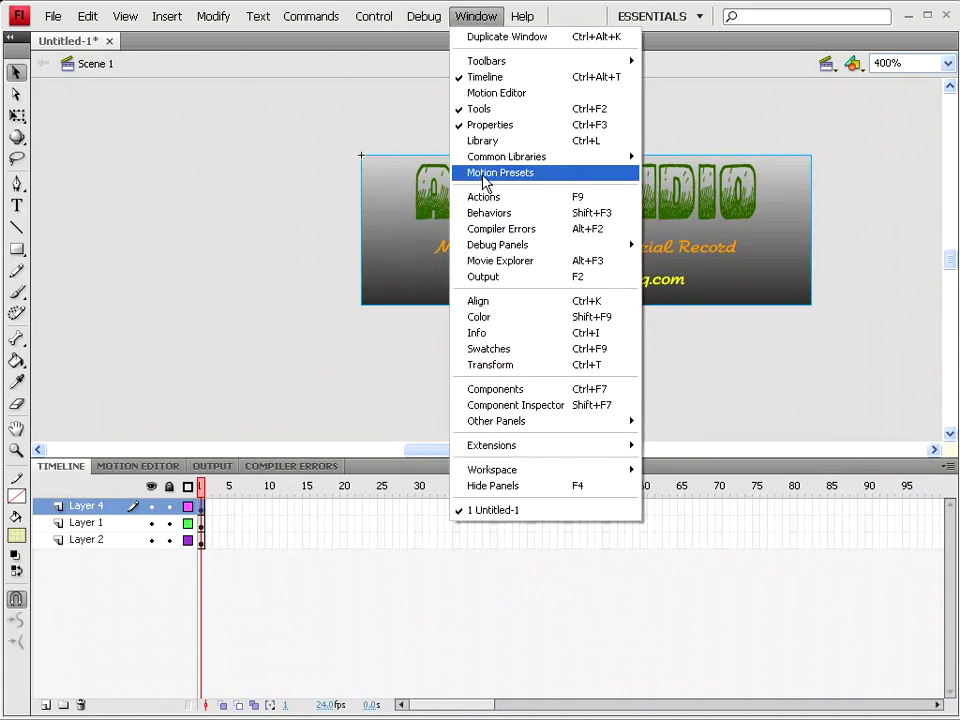
left_click(483, 199)
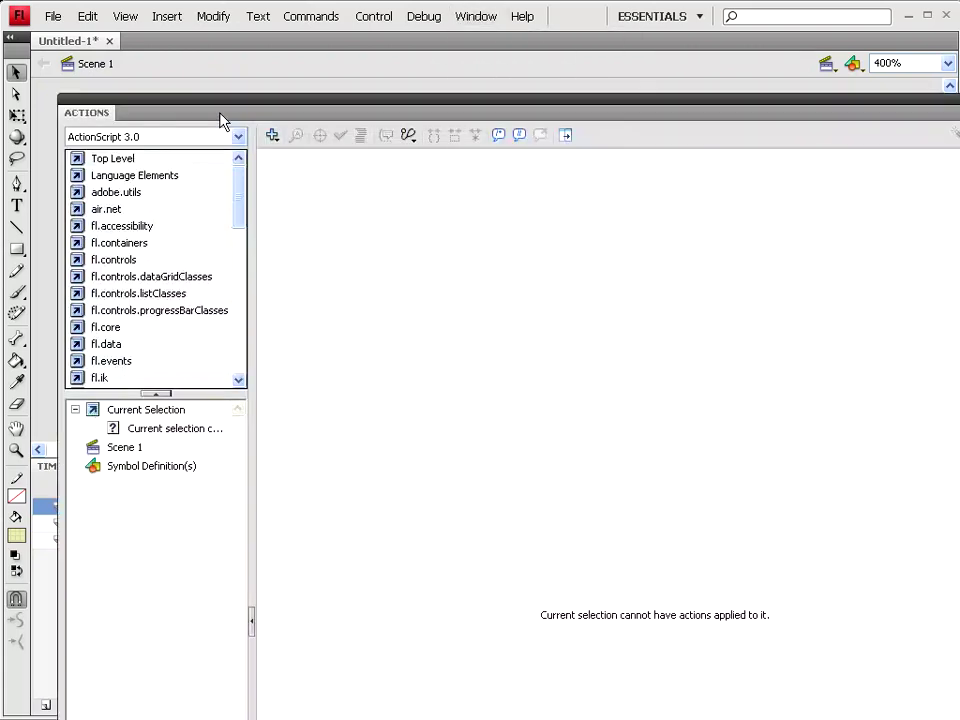
left_click(52, 16)
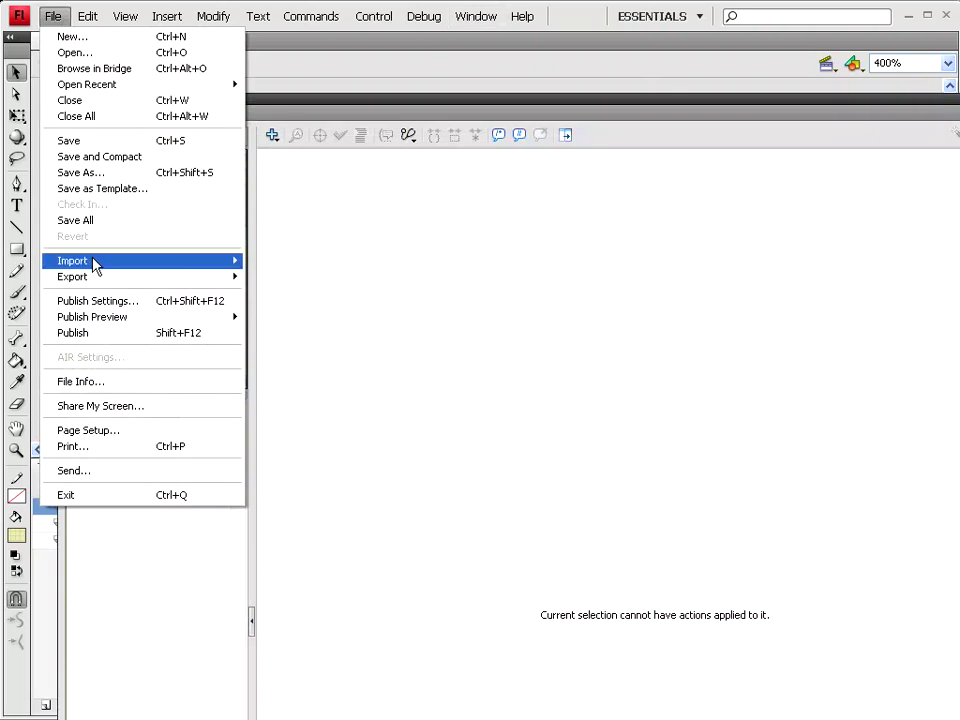
Step: Publish with ActionScript 2.0, hidden layers excluded and Protect from import turned on
left_click(88, 301)
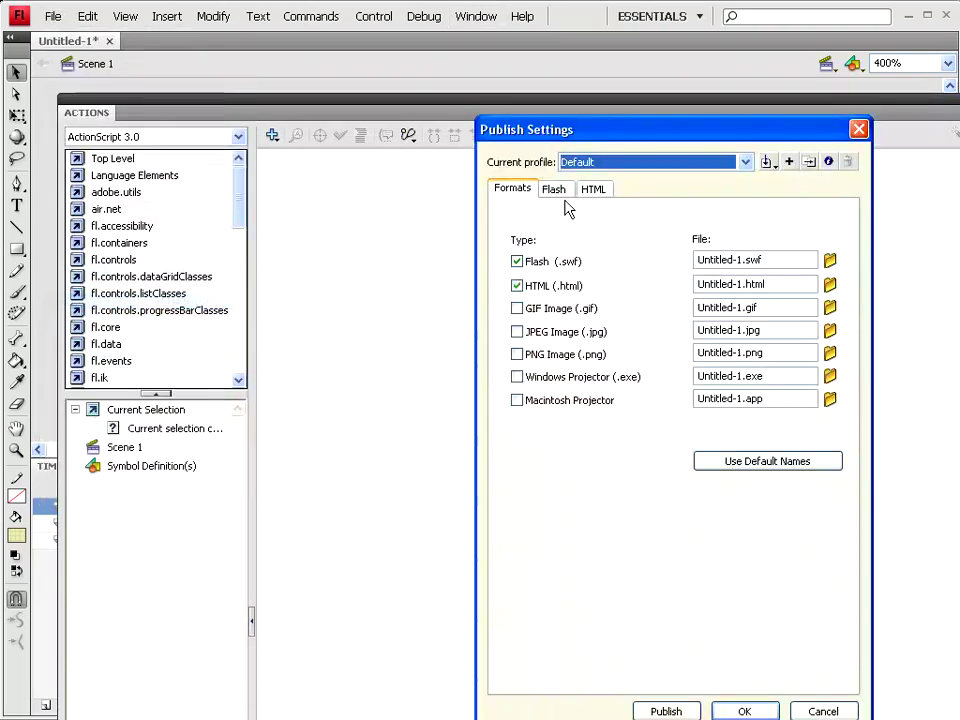
left_click(554, 190)
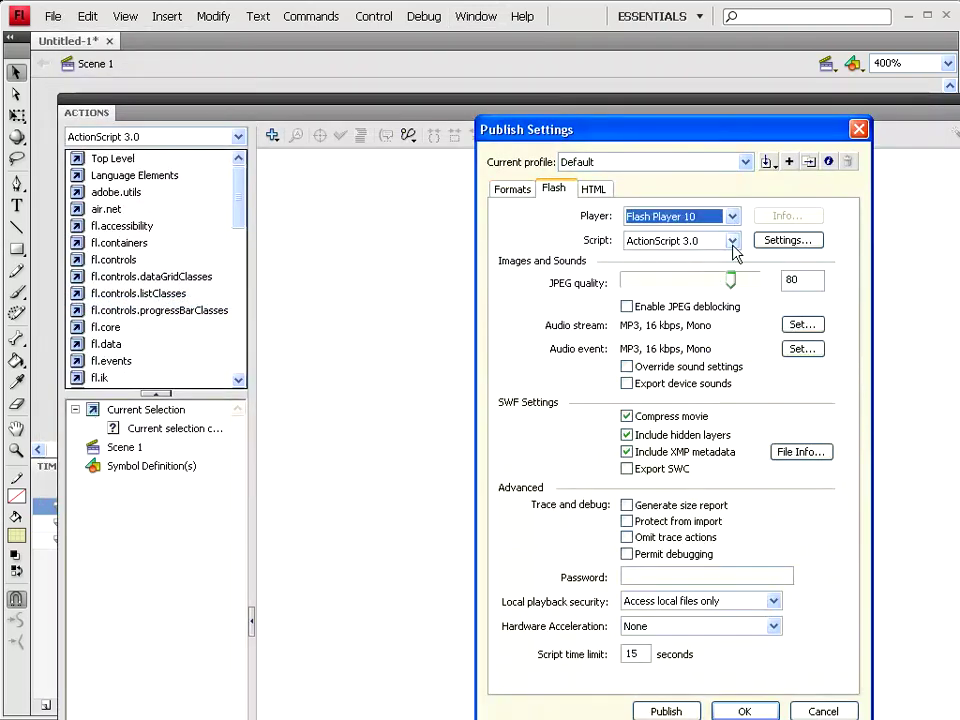
left_click(733, 241)
left_click(665, 266)
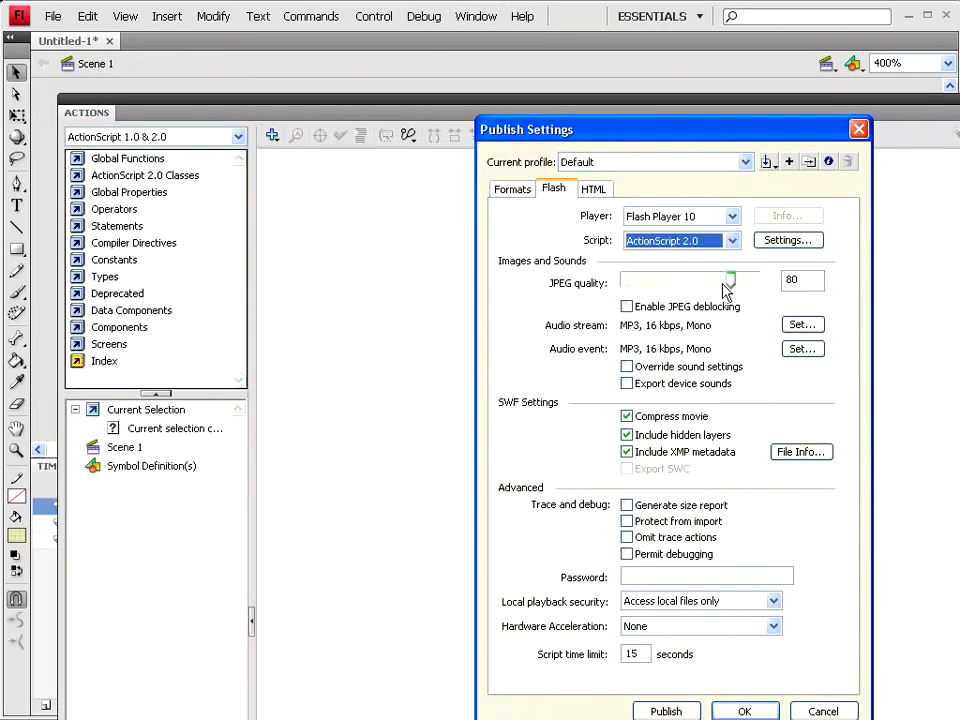
left_click(645, 440)
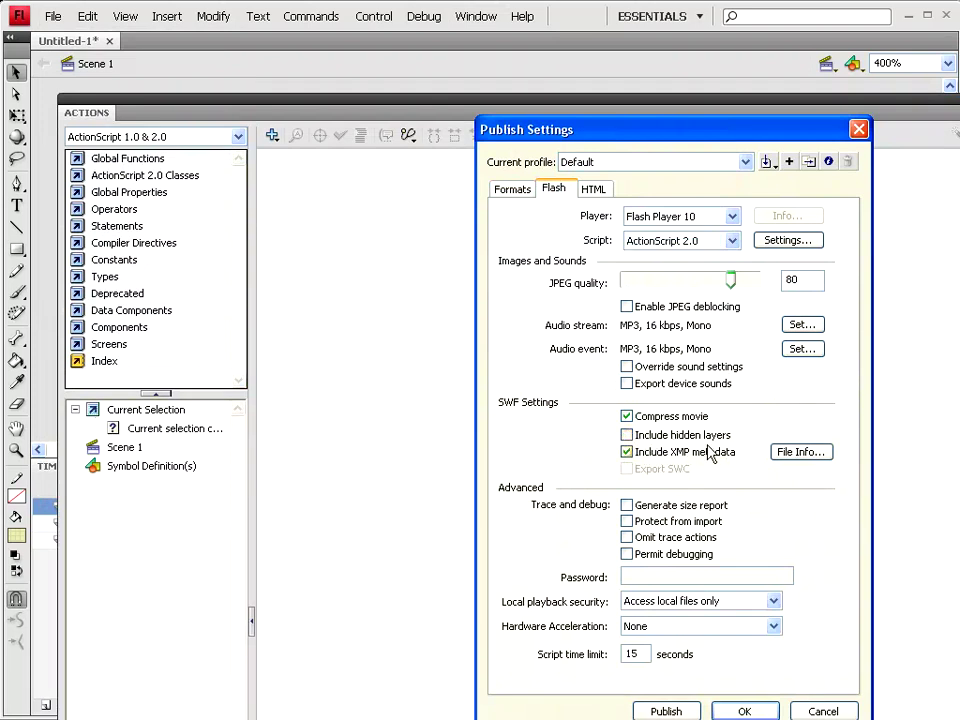
left_click(627, 522)
left_click(745, 710)
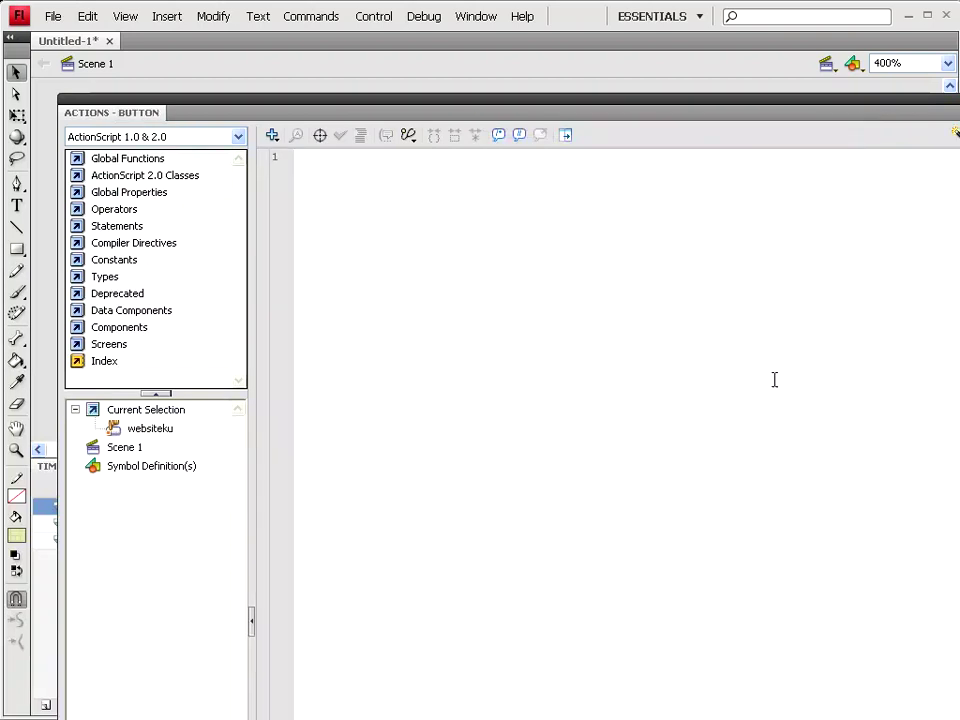
Step: Script websiteku with on(release) and getURL to the asastudio web address, then collapse Actions
left_click(312, 165)
left_click(272, 138)
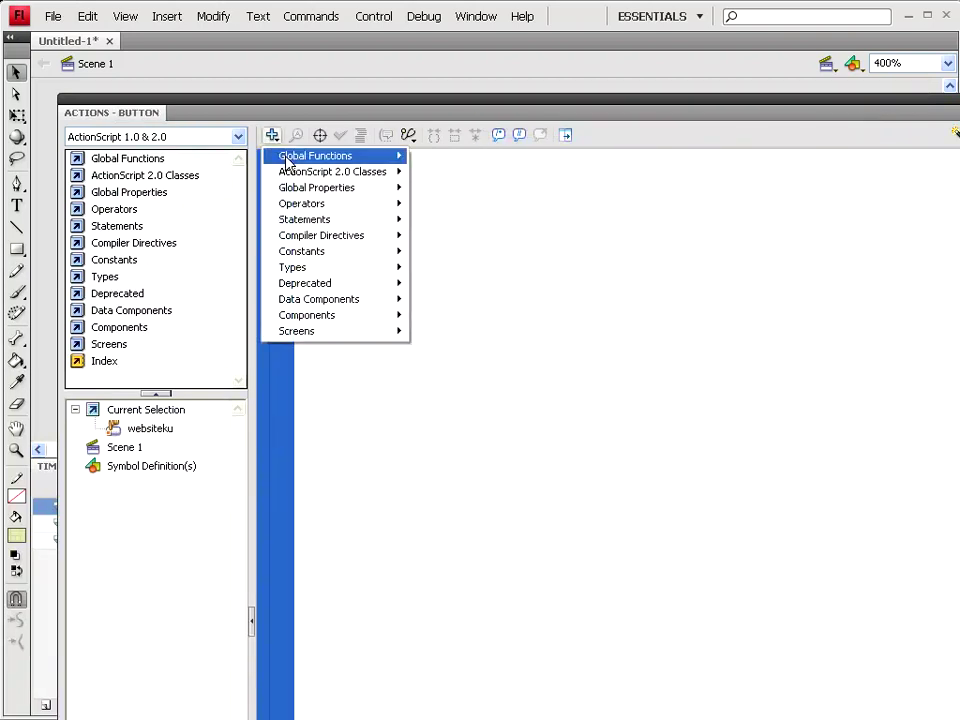
mouse_move(462, 156)
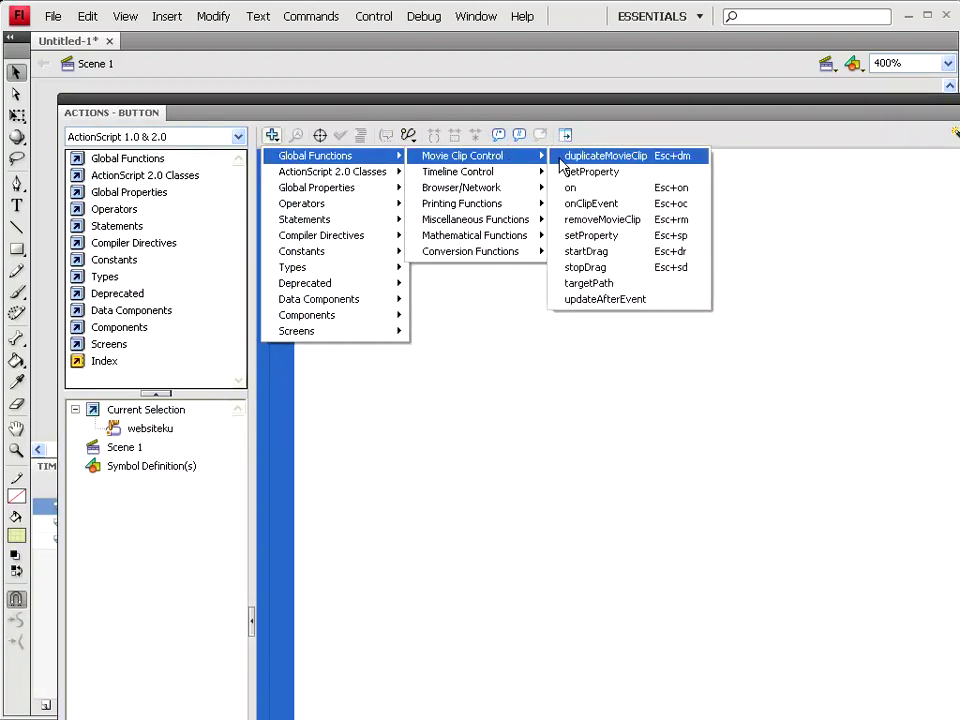
left_click(620, 189)
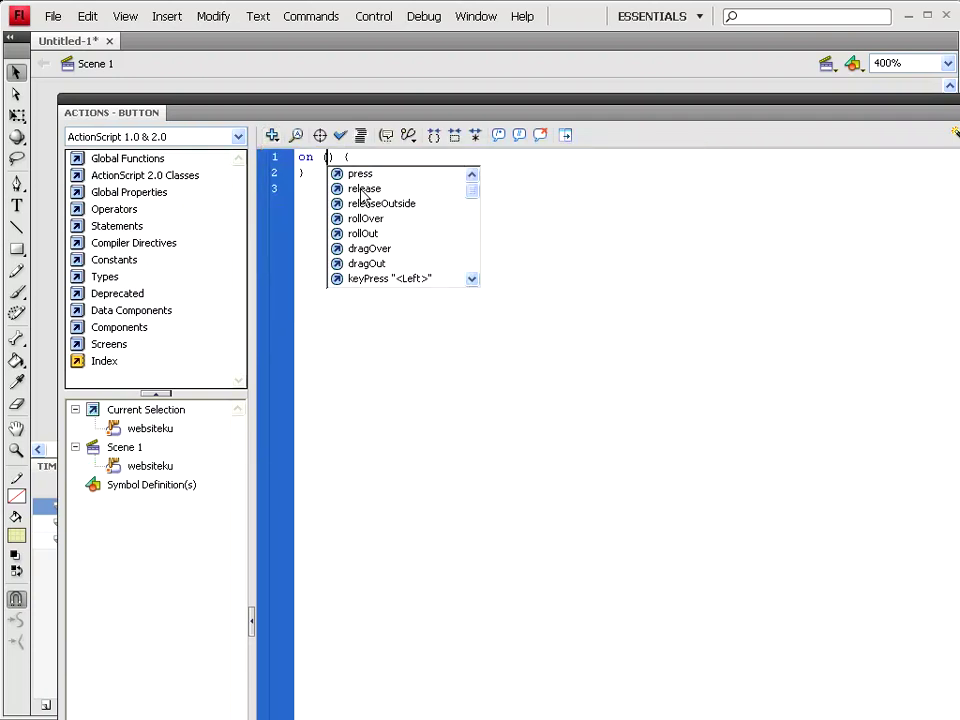
double_click(361, 191)
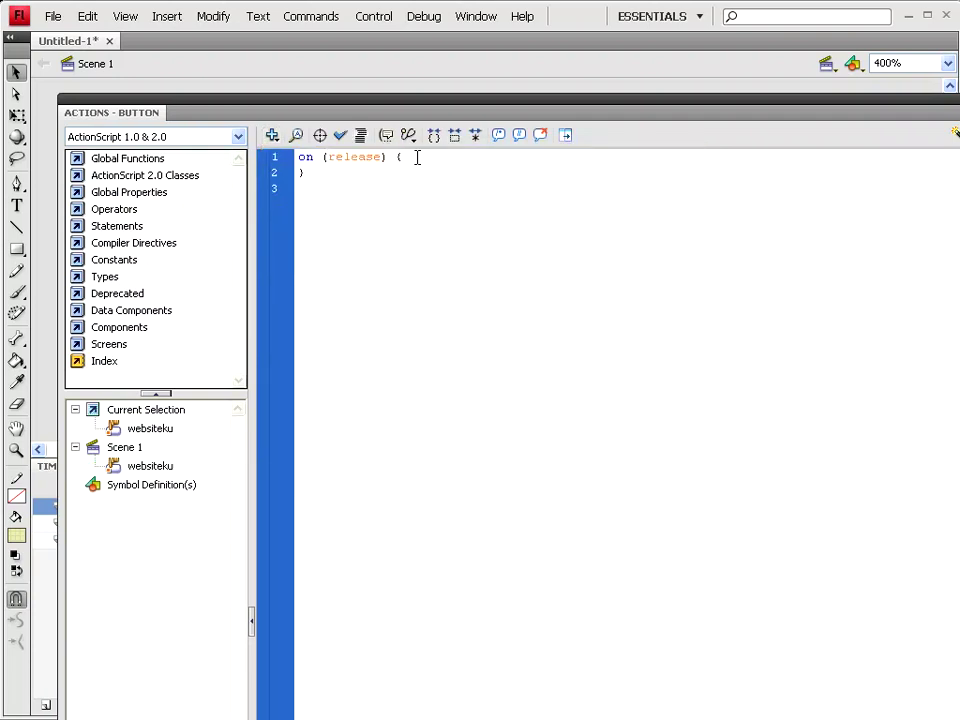
left_click(272, 135)
mouse_move(315, 156)
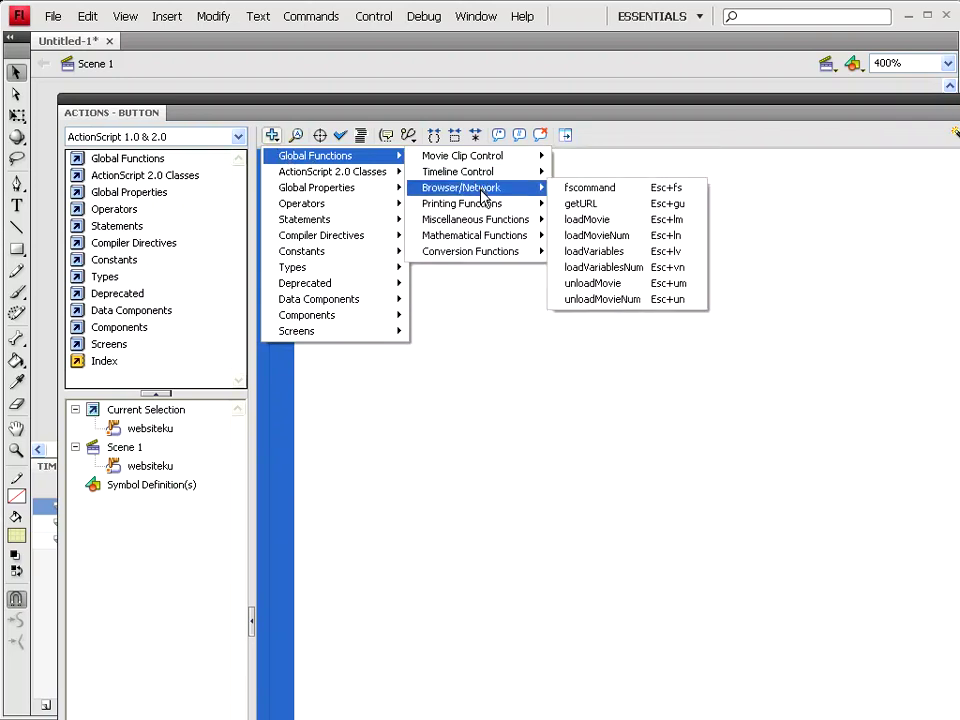
mouse_move(461, 187)
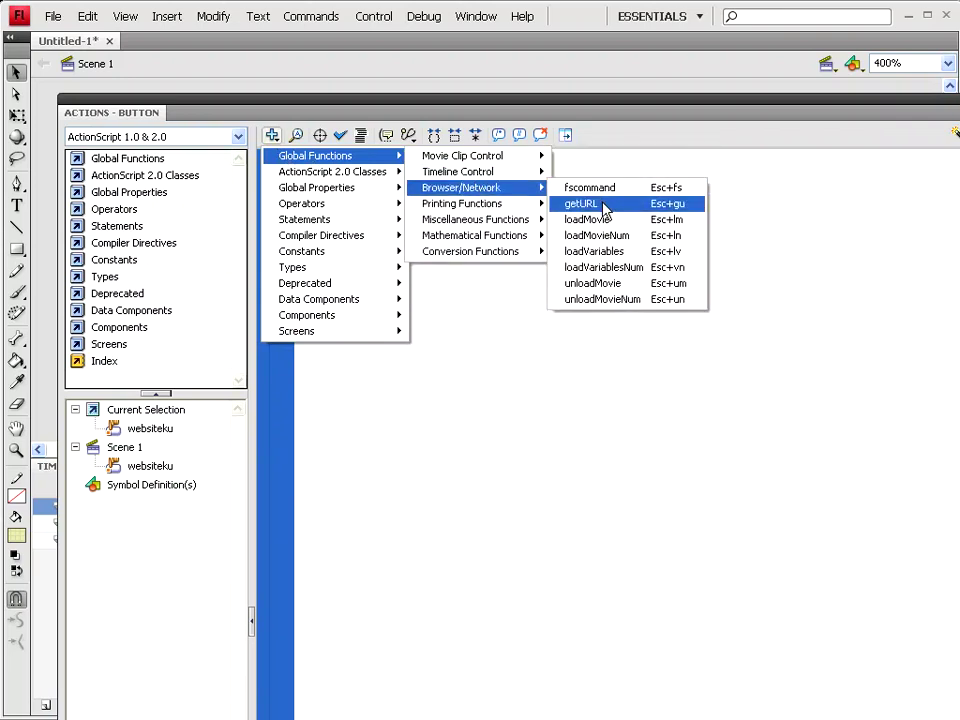
left_click(603, 205)
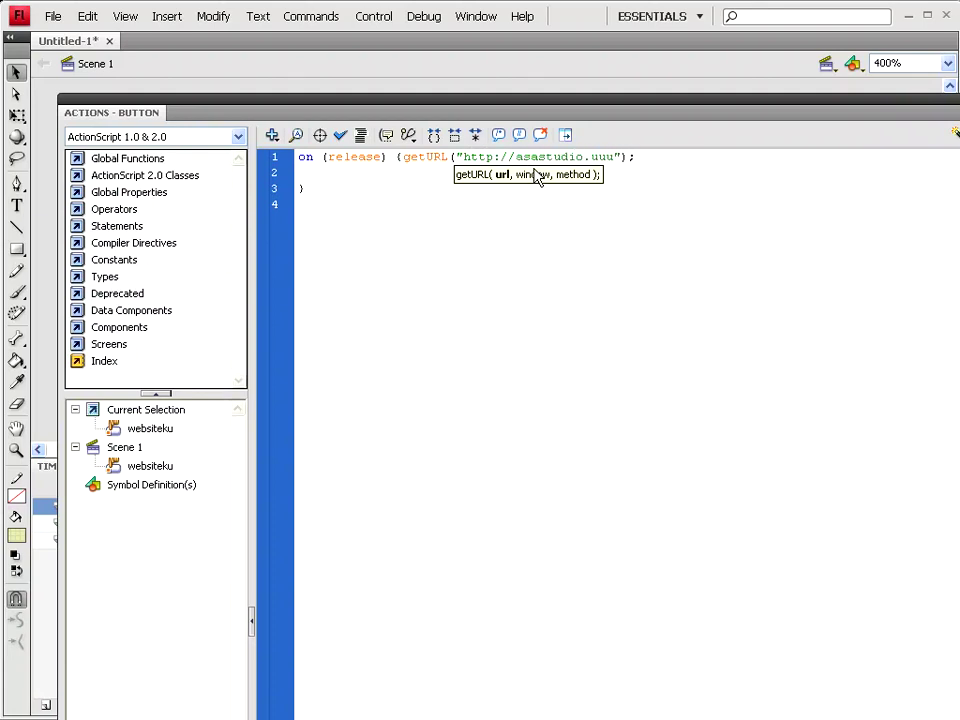
key("F9")
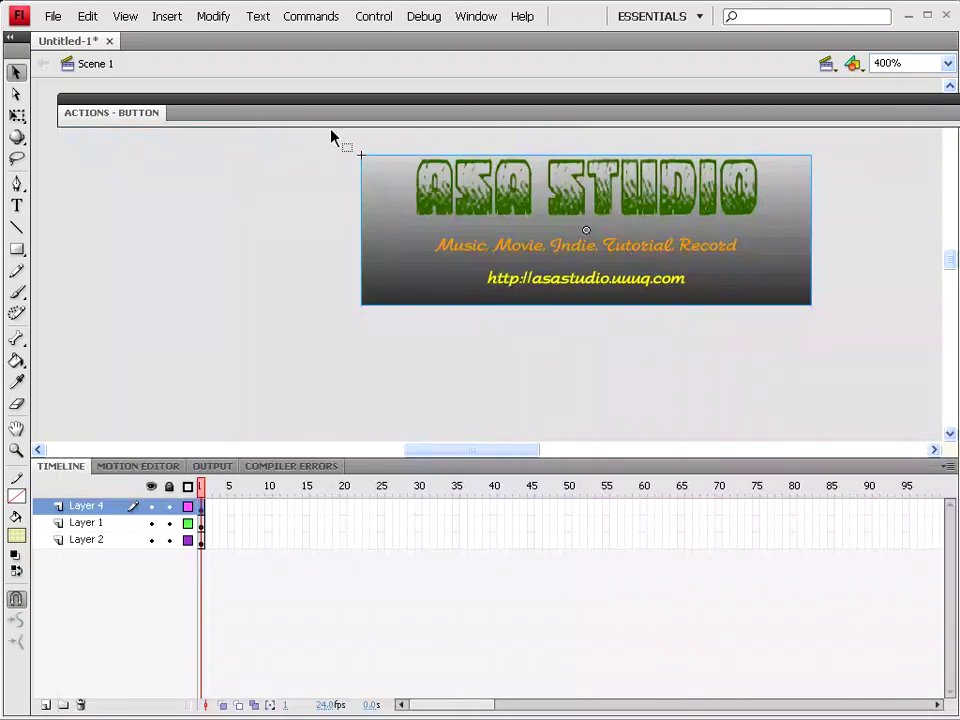
Step: Save the banner as button.fla in G:\asahome\asaflash and test it as a SWF movie
mouse_move(336, 119)
left_mouse_down()
mouse_move(939, 574)
mouse_move(392, 623)
left_mouse_up()
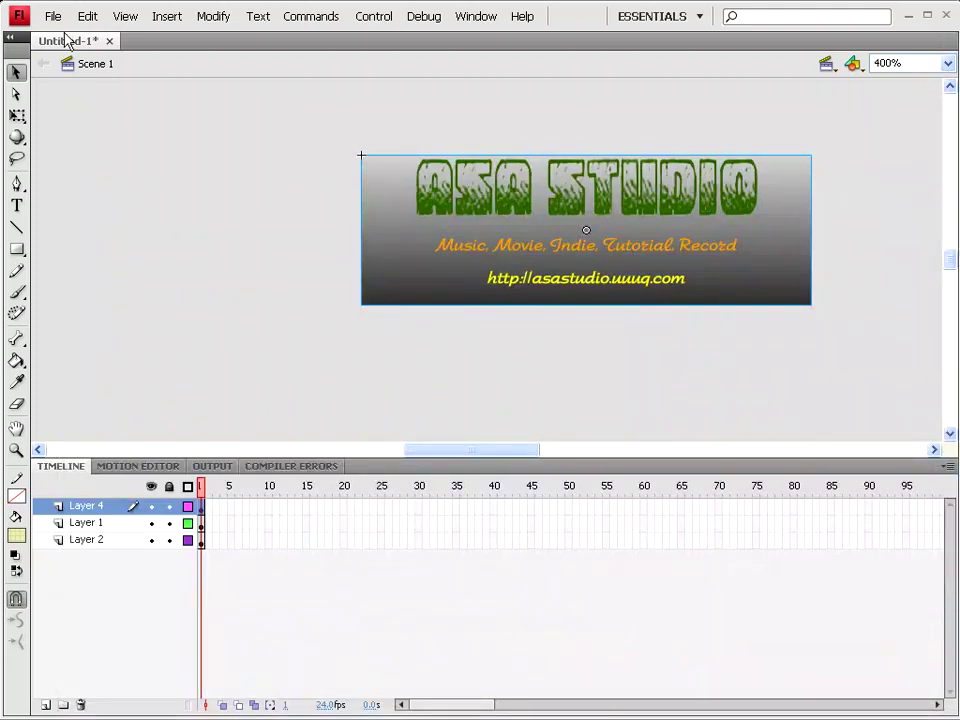
left_click(53, 17)
left_click(80, 172)
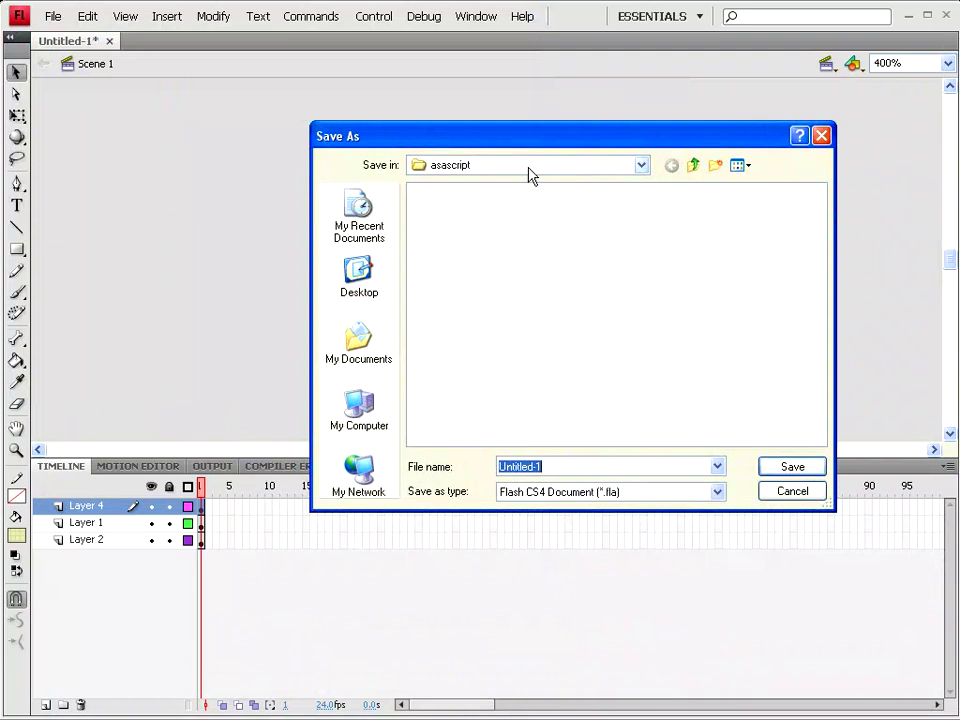
left_click(600, 165)
left_click(430, 362)
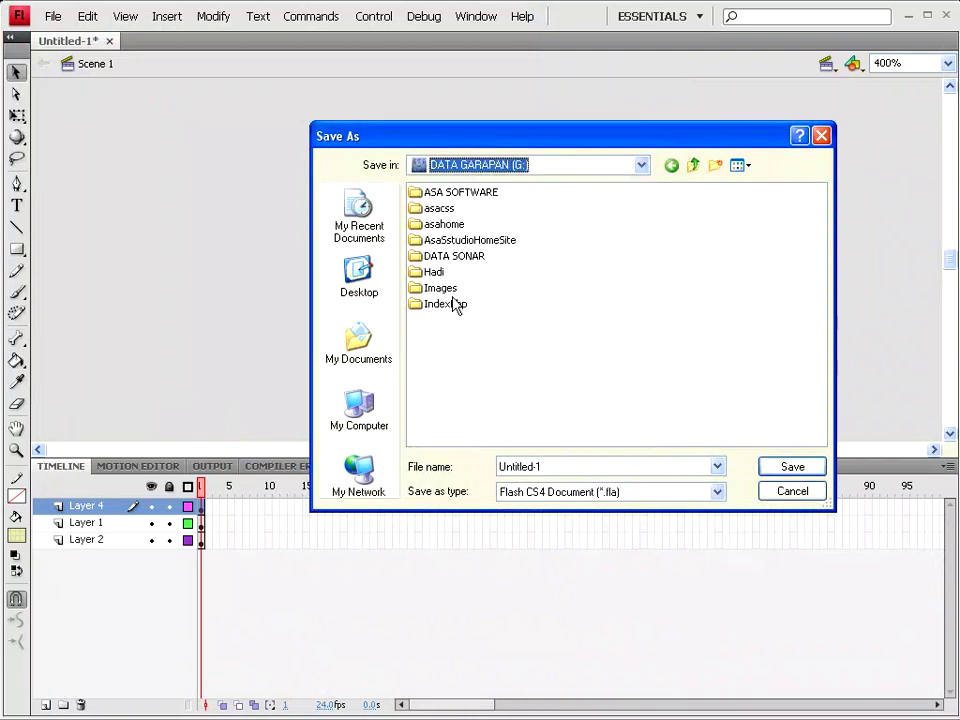
double_click(440, 225)
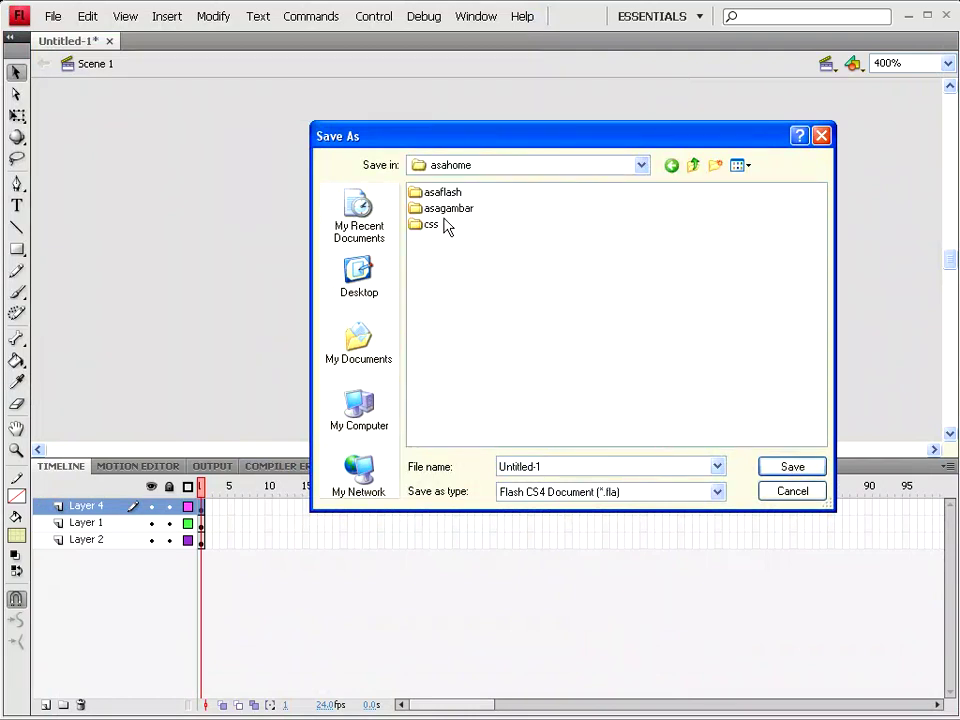
double_click(440, 193)
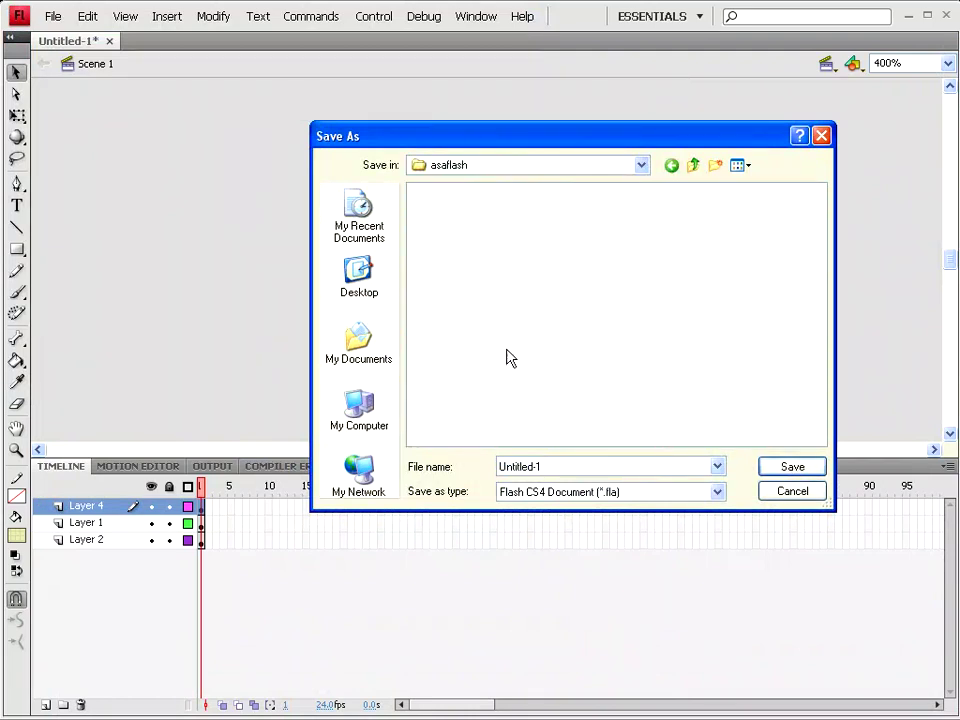
double_click(584, 467)
type("button")
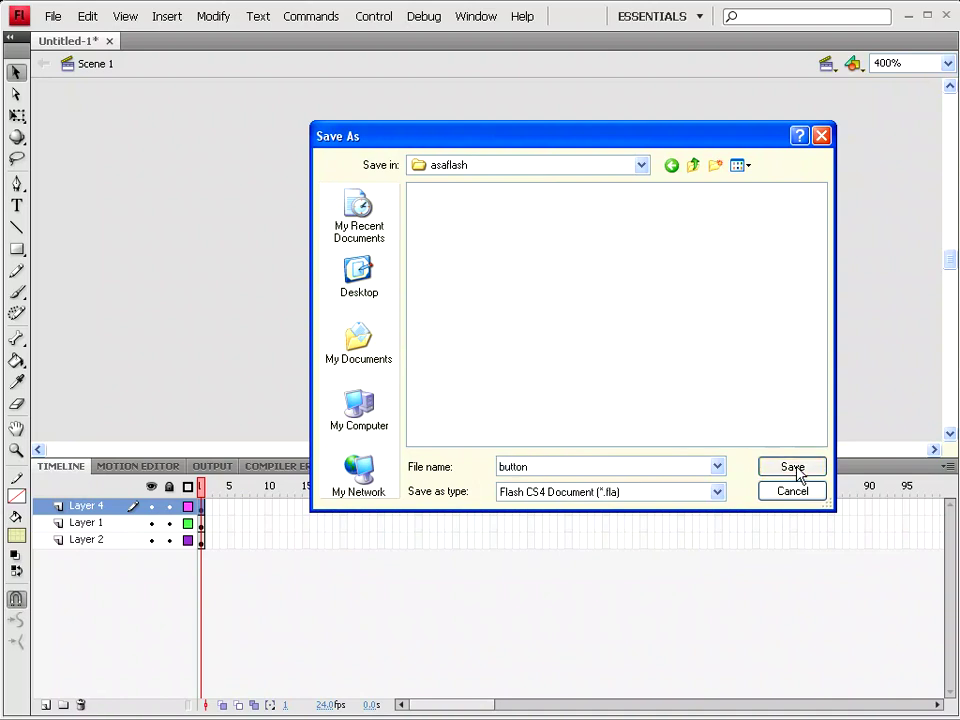
left_click(792, 467)
left_click(373, 16)
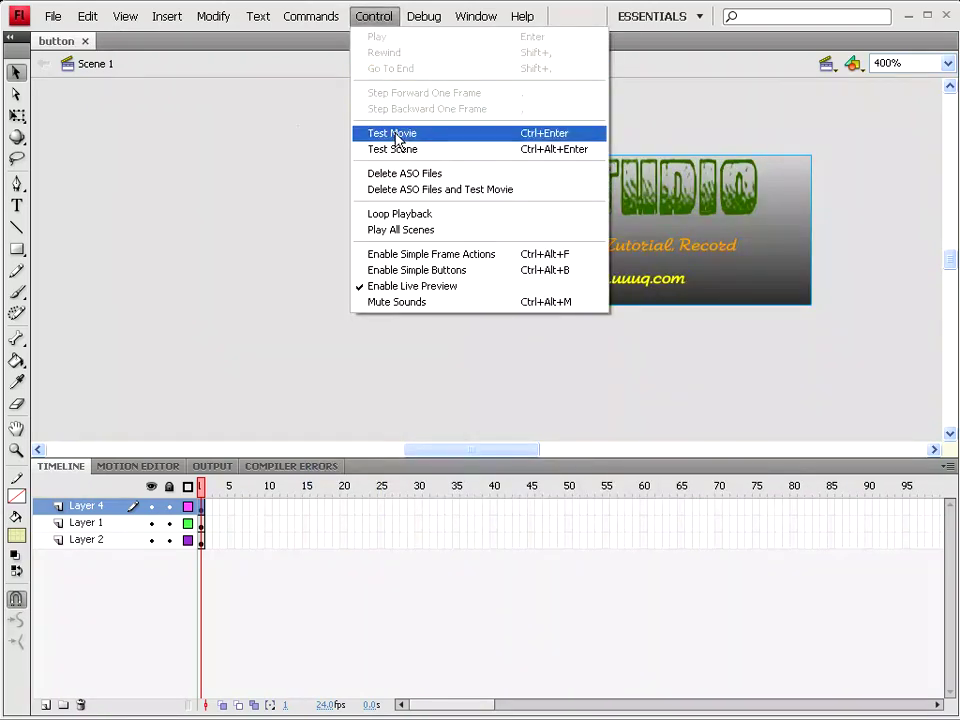
left_click(367, 134)
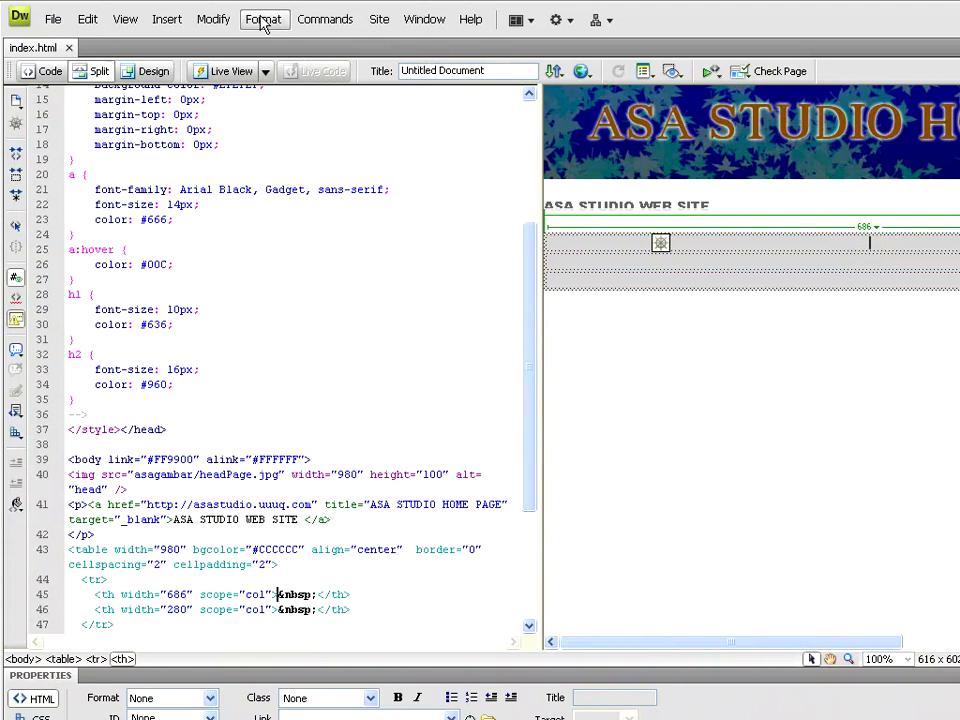
Step: Insert asaflash/button.swf into the page's table with the accessibility title ASA STUDIO BUTTON
left_click(165, 19)
mouse_move(178, 87)
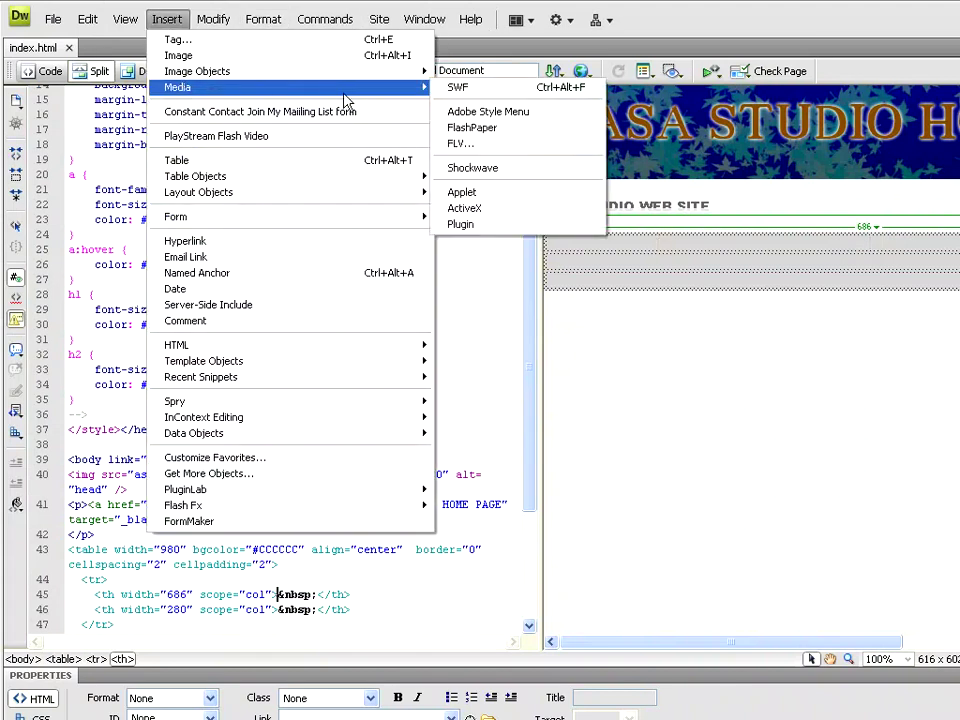
left_click(458, 97)
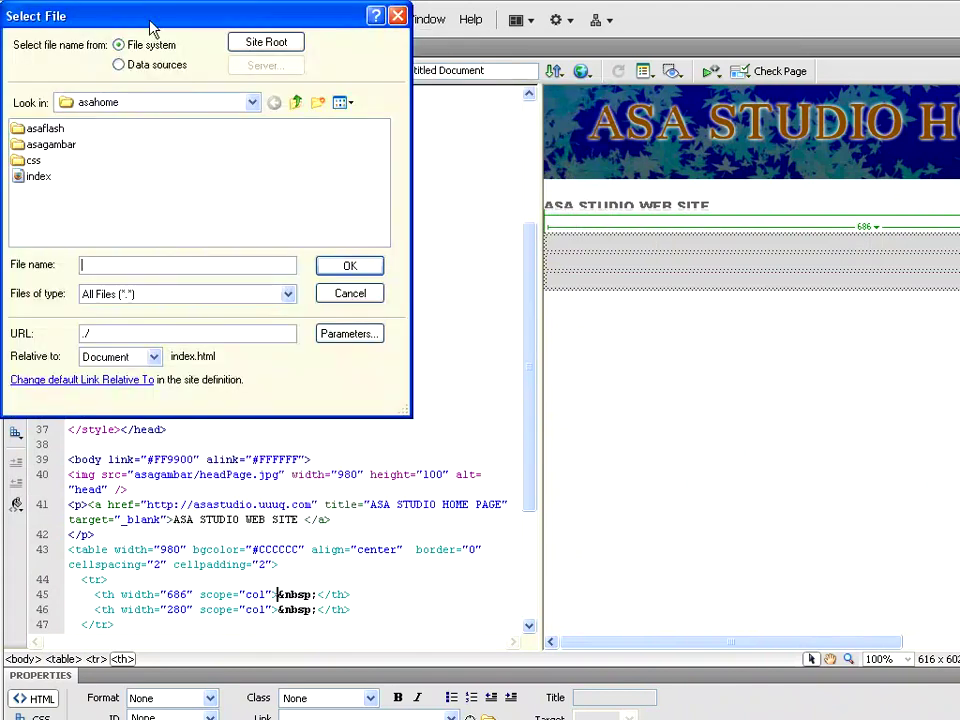
left_click_drag(242, 28, 468, 100)
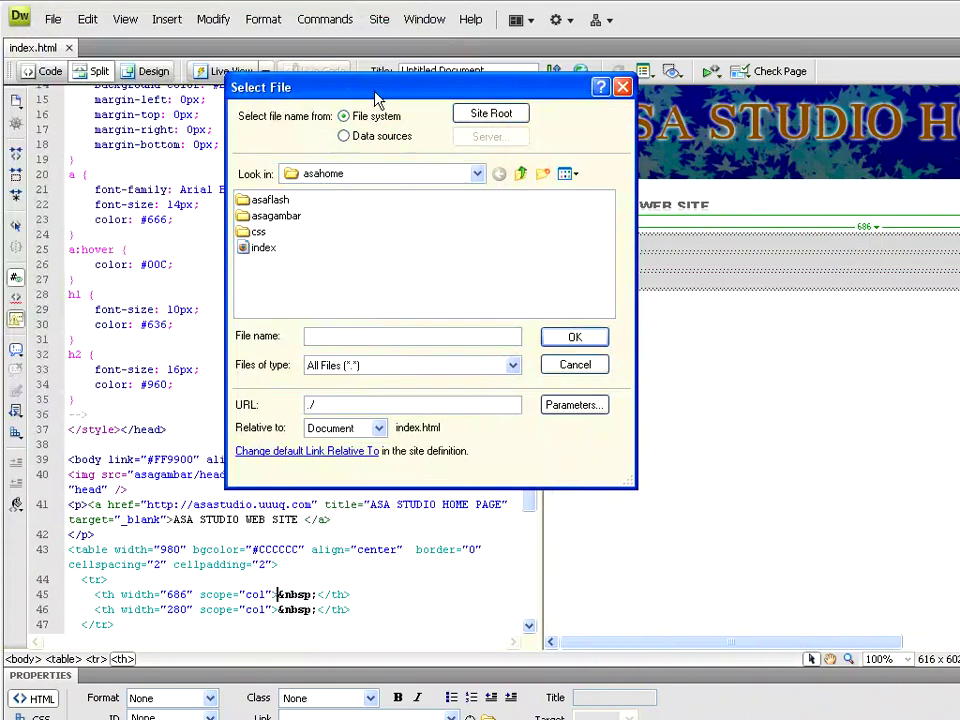
double_click(262, 200)
left_click(266, 215)
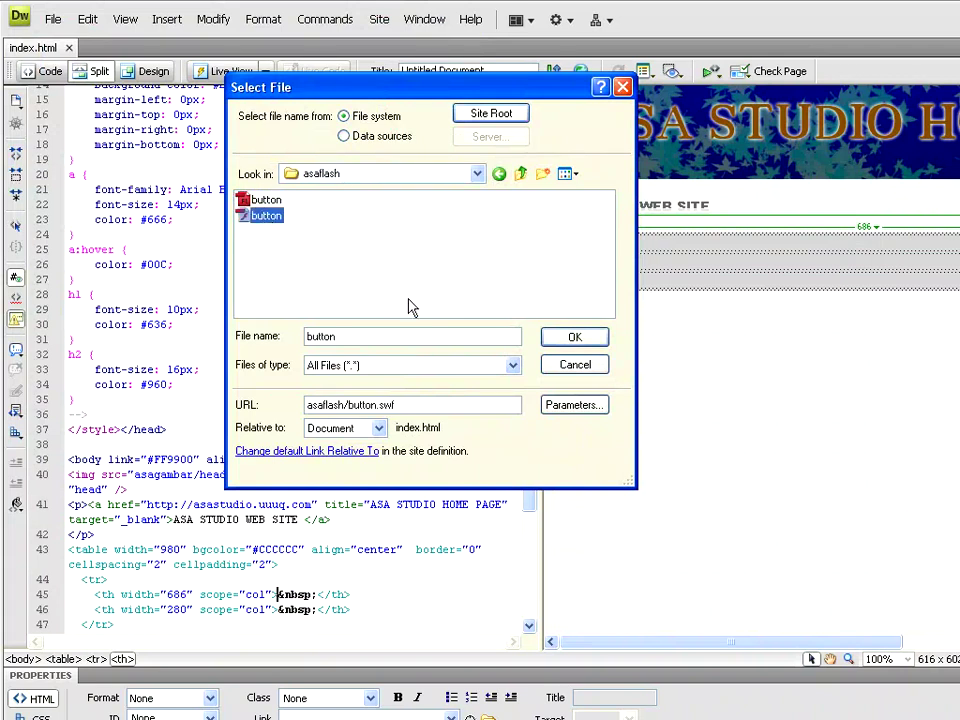
left_click(575, 337)
type("ASA STU")
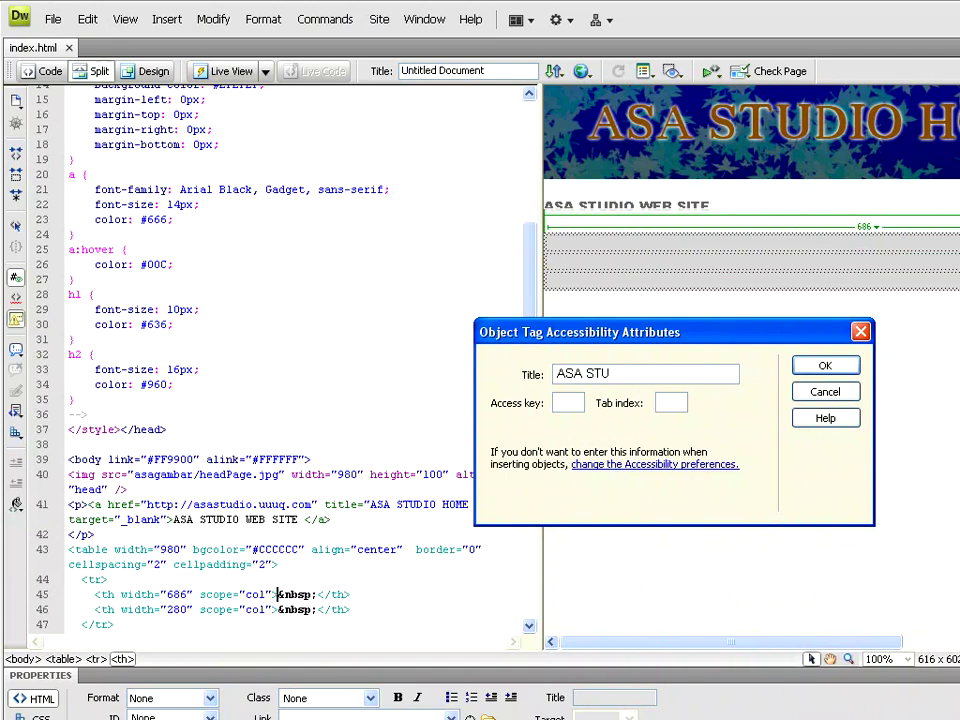
type("DIO BUTTON")
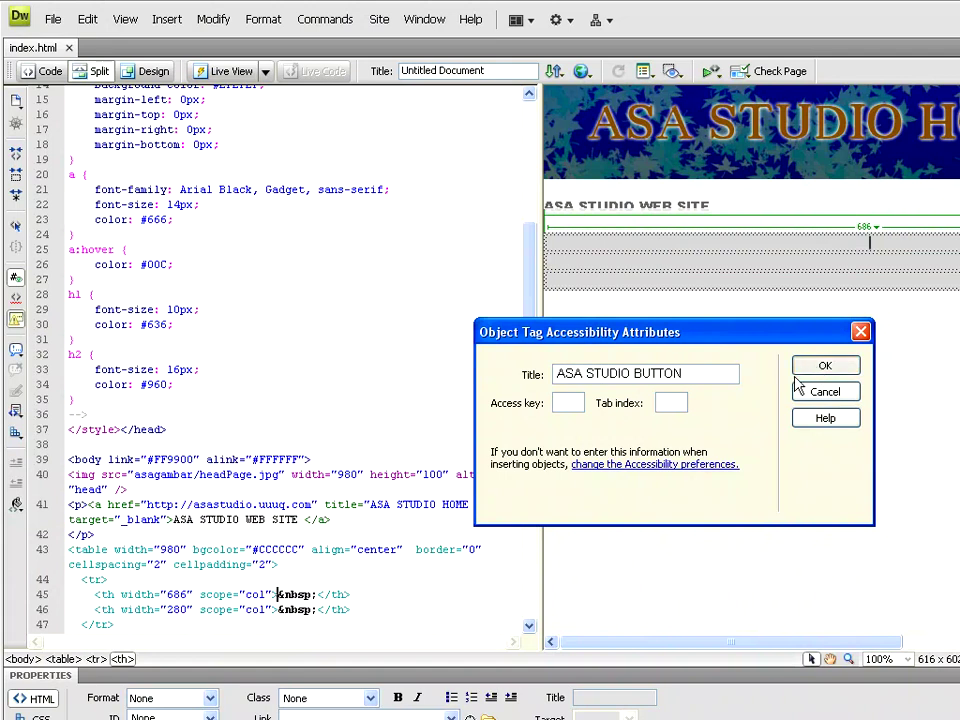
left_click(825, 366)
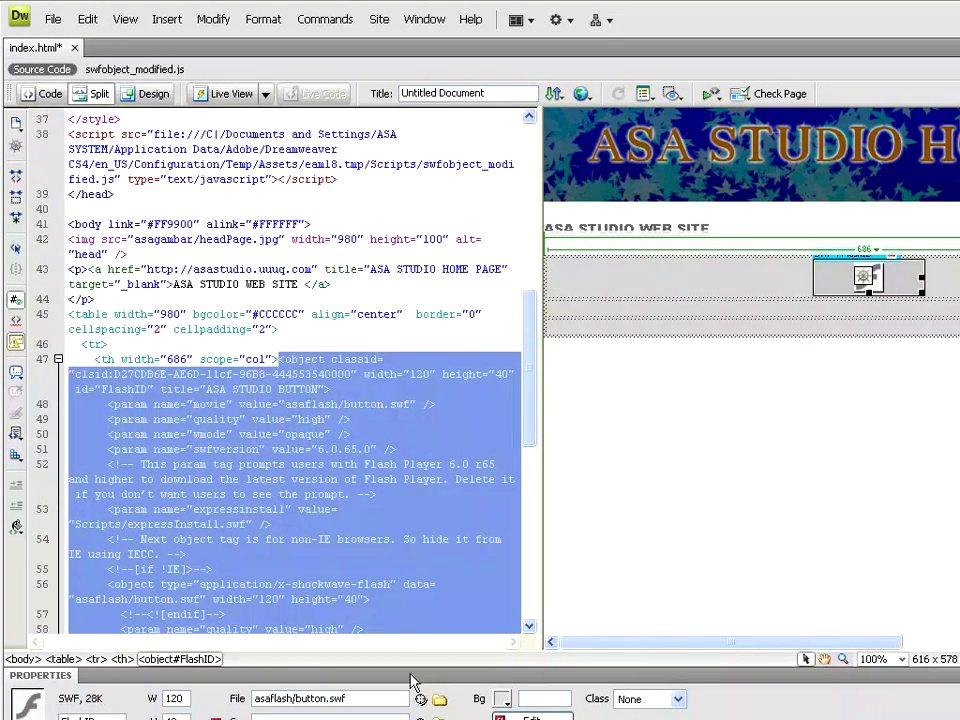
Step: Resize the embedded button.swf to 240 × 80 pixels and play it in the design view
double_click(180, 698)
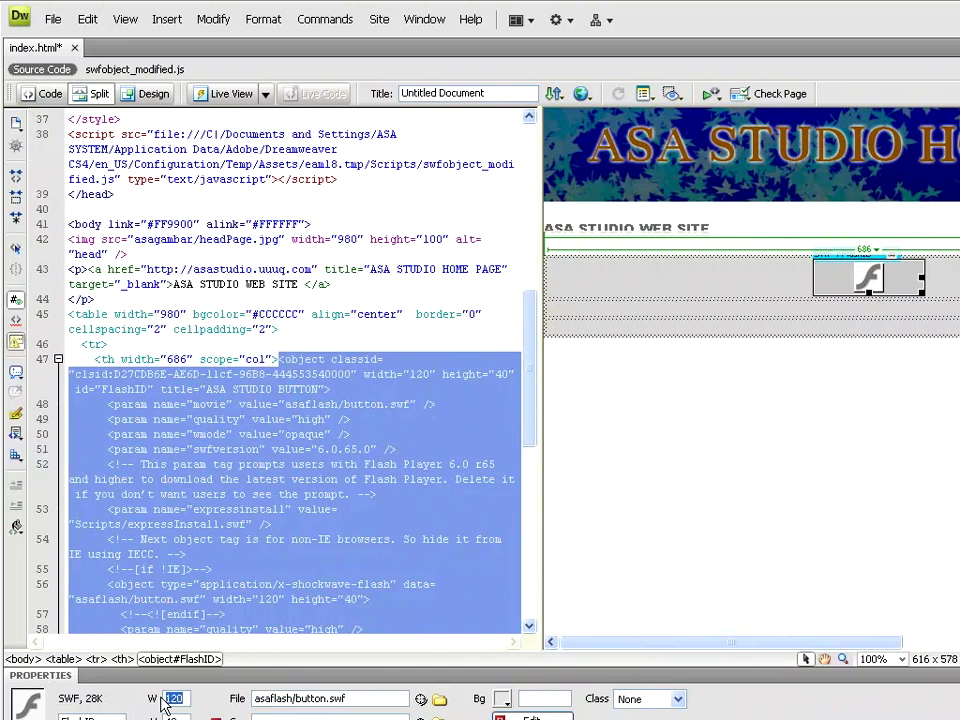
type("200")
key("Return")
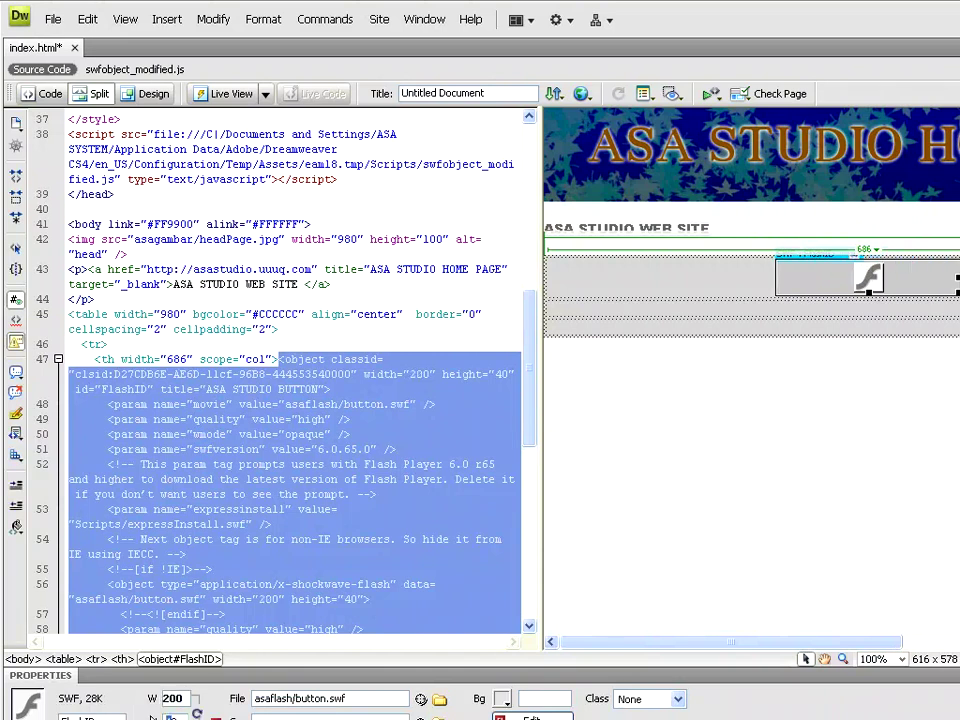
type("80")
key("Return")
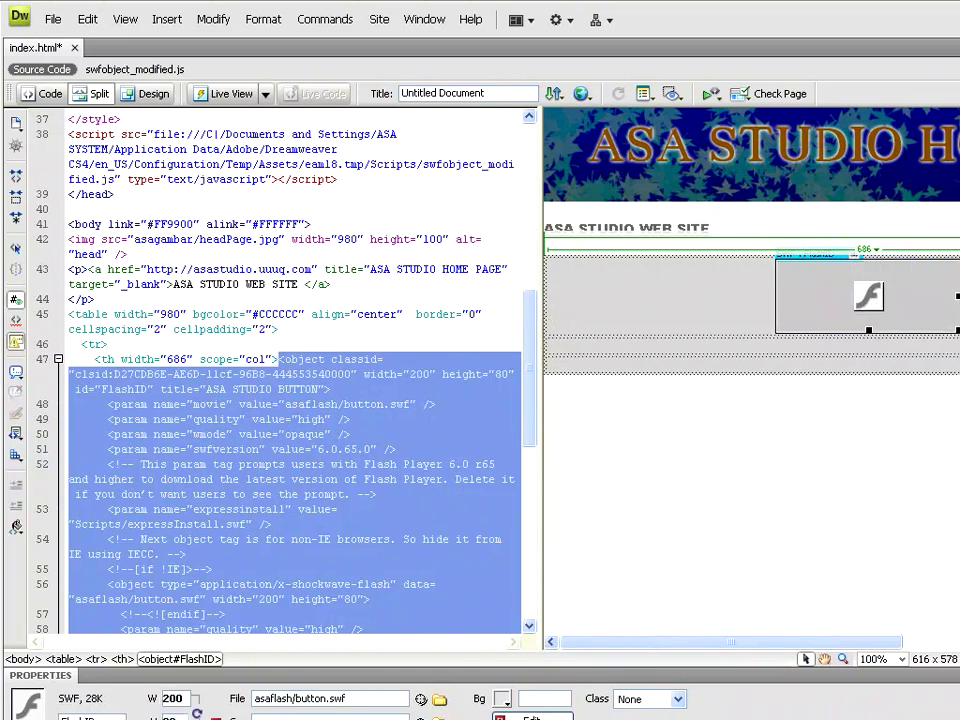
key("ctrl+alt+p")
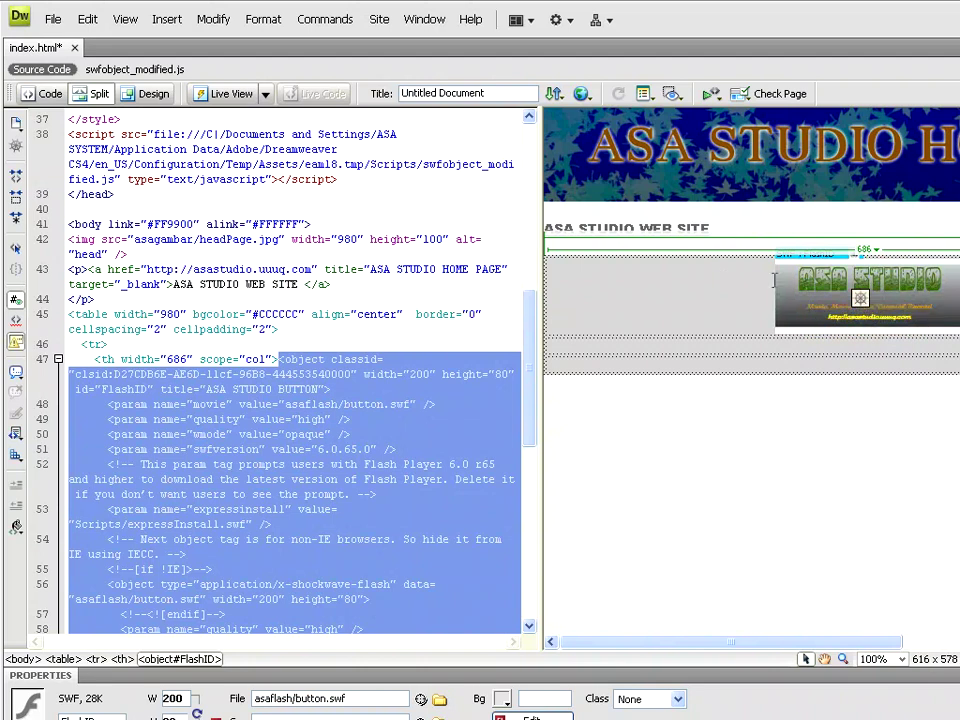
type("240")
key("Return")
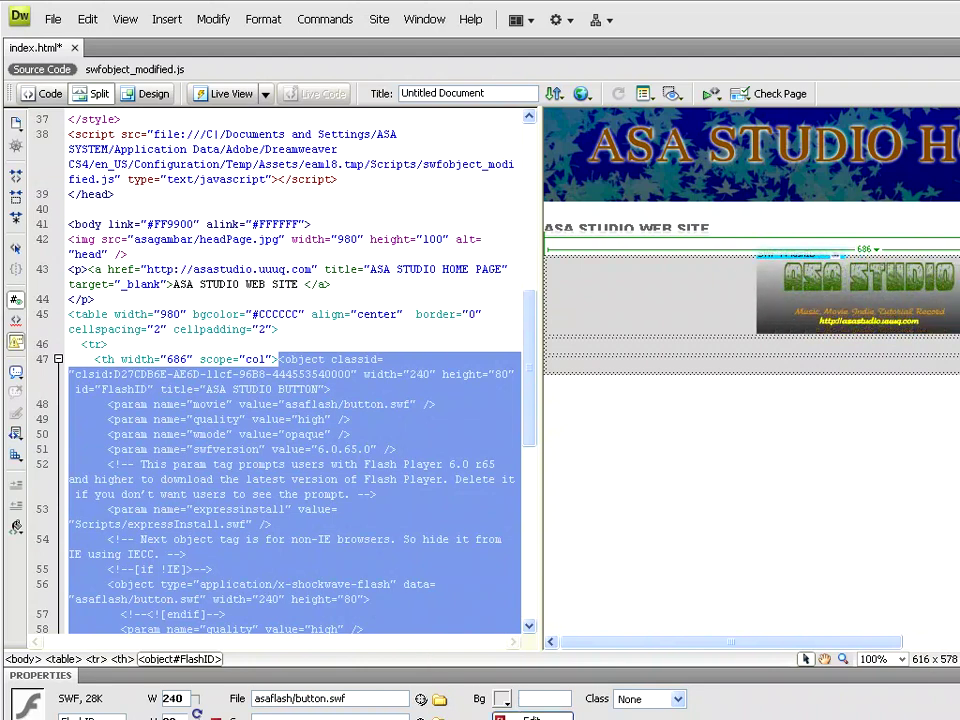
key("ctrl+alt+x")
Step: Preview index.html in Firefox, saving the page changes and accepting the dependent files notice
left_click(582, 94)
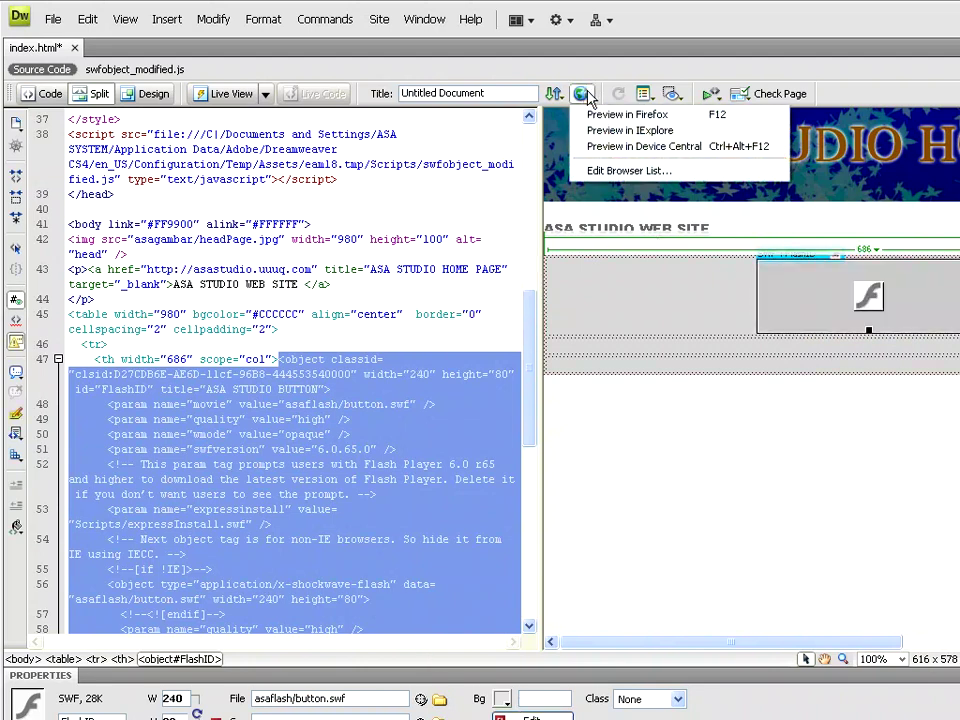
left_click(627, 114)
left_click(598, 444)
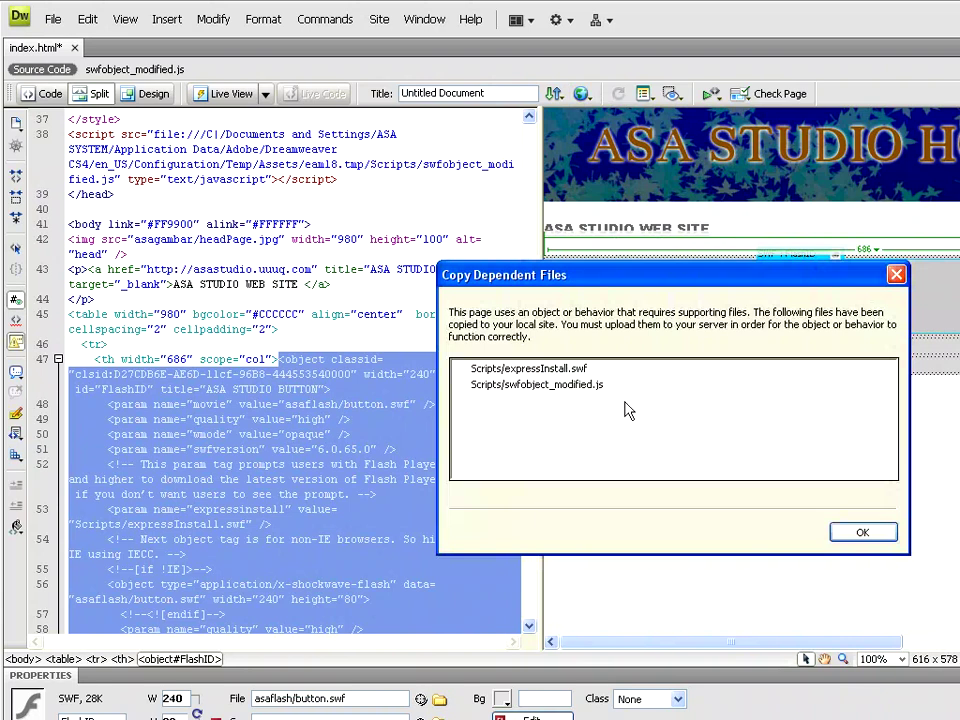
left_click_drag(646, 285, 532, 233)
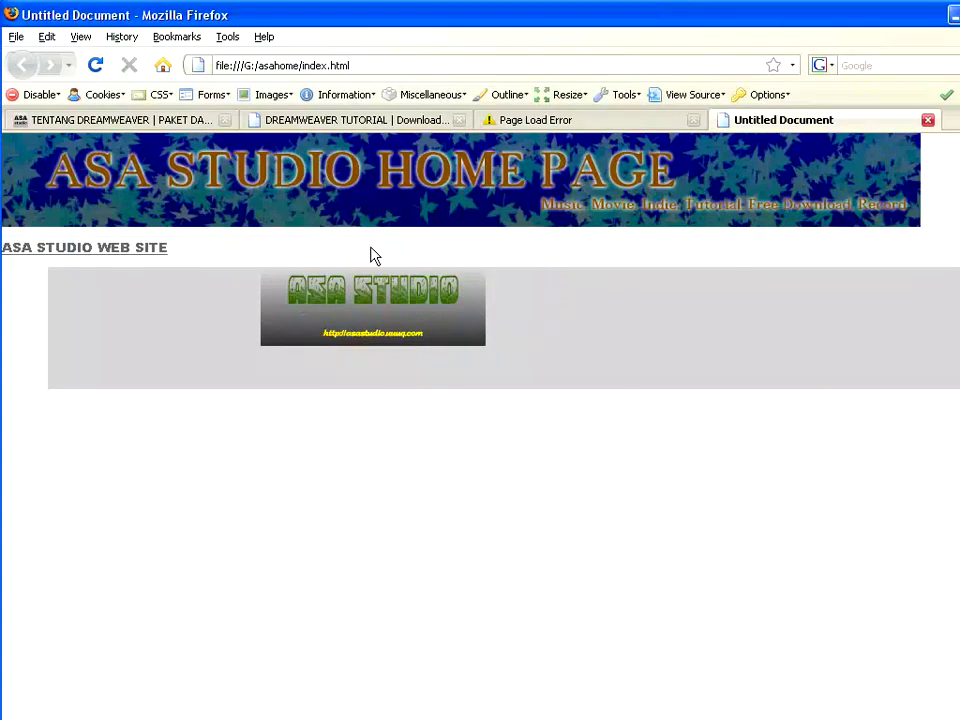
Step: Click the ASA STUDIO button, then dismiss the Flash Player Security warning about asastudio.uuuq.com with OK
left_click(389, 321)
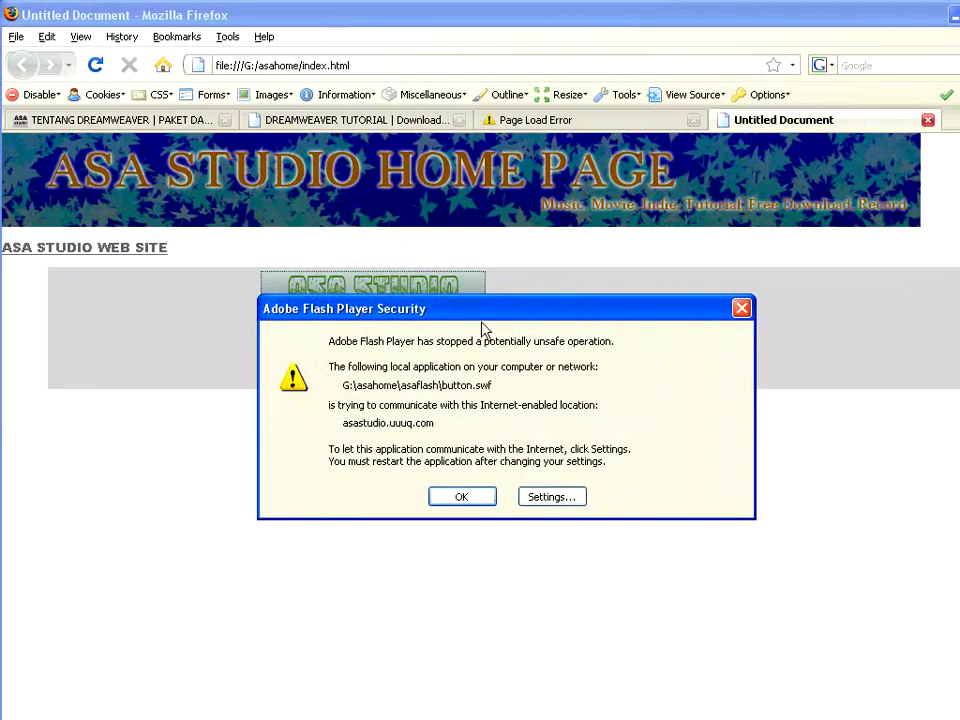
left_click_drag(482, 322, 396, 313)
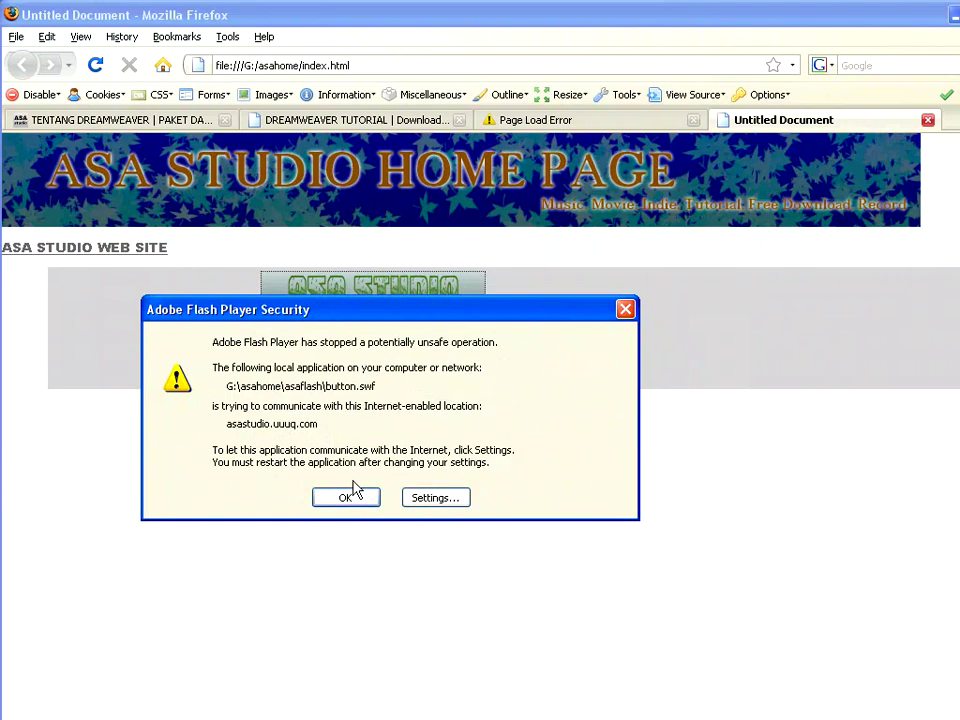
left_click_drag(406, 314, 375, 335)
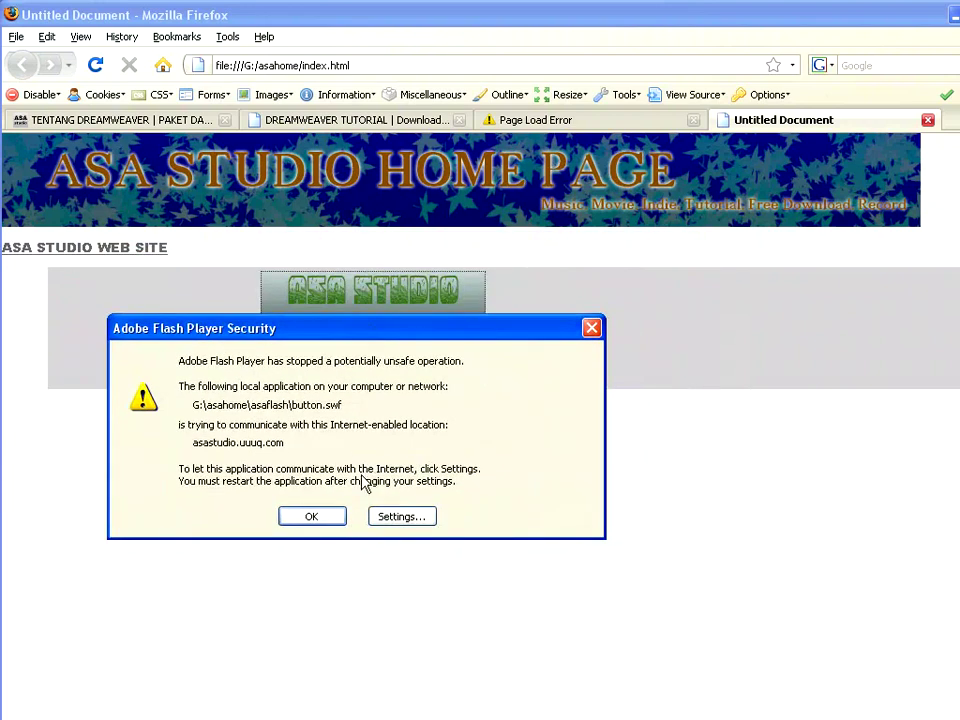
left_click(312, 516)
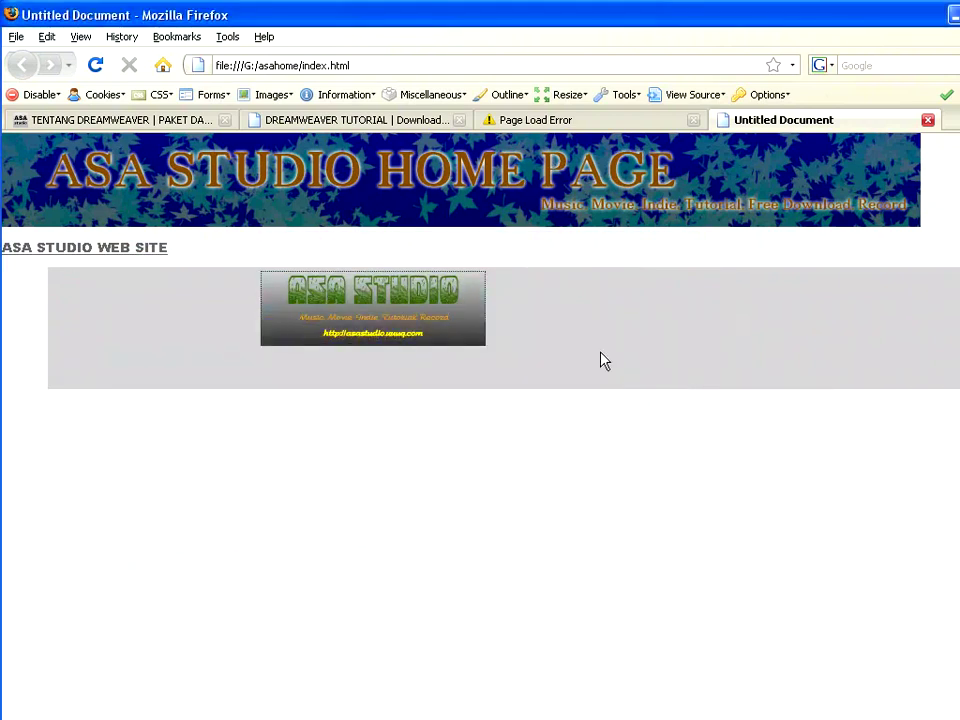